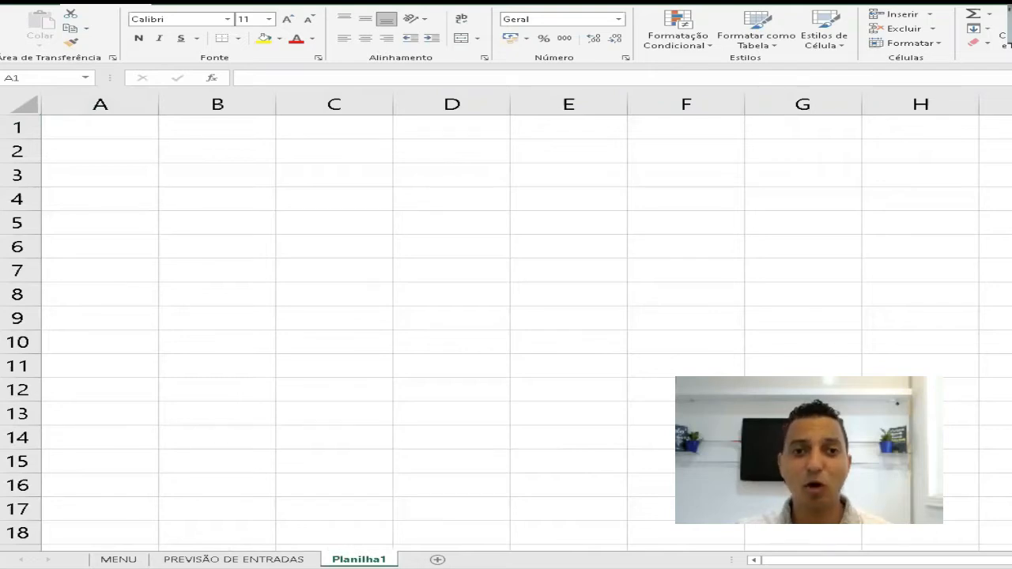
# - Enter the headers DATA in A1 and DESCRIÇÃO DA DESPESA in B1, and fit column B to its header
pyautogui.click(138, 229)
pyautogui.write('DATA')
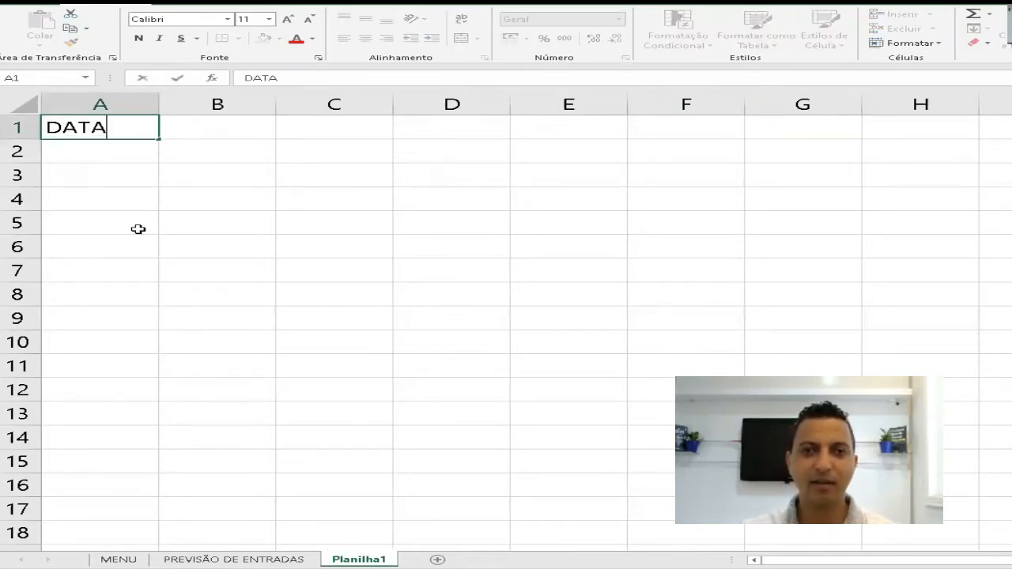
pyautogui.press('Return')
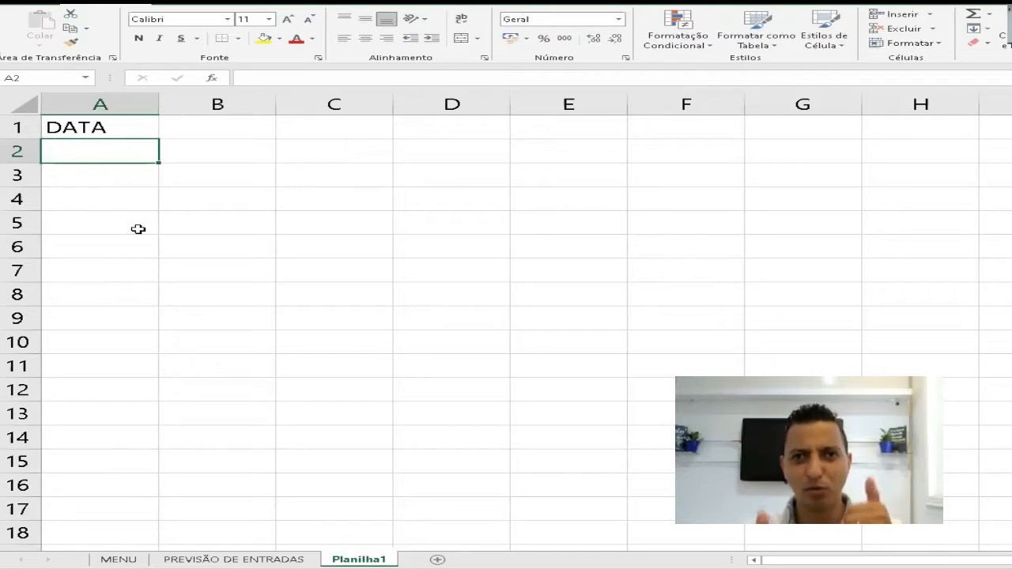
pyautogui.press('Up')
pyautogui.press('Right')
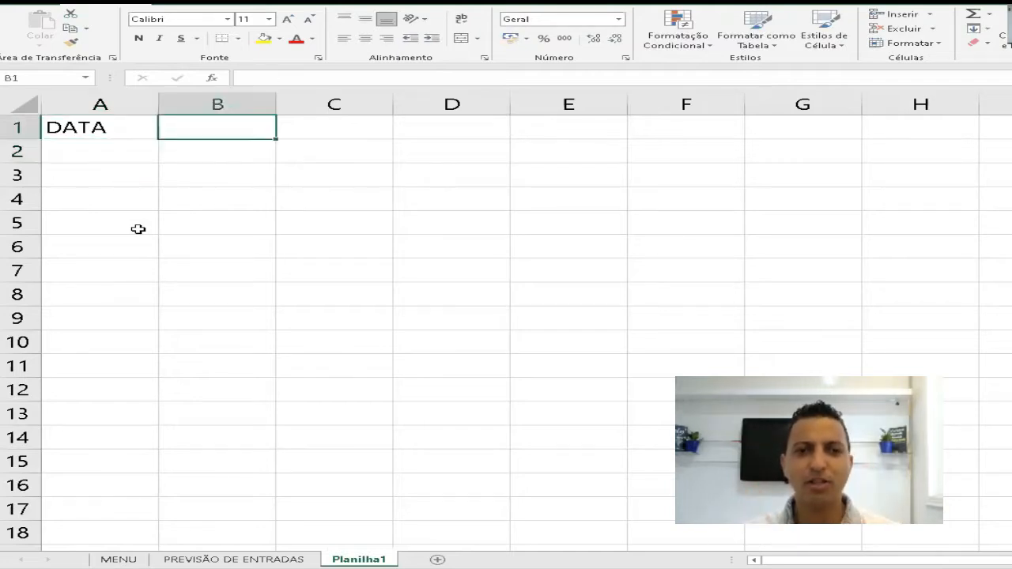
pyautogui.write('DES')
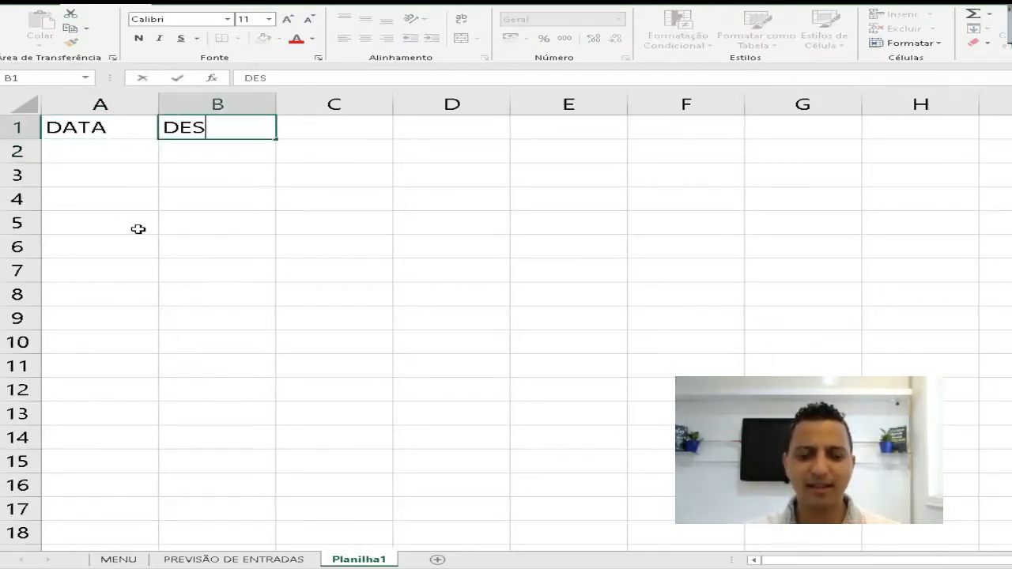
pyautogui.write('CRIÇÃO DA DESPESA')
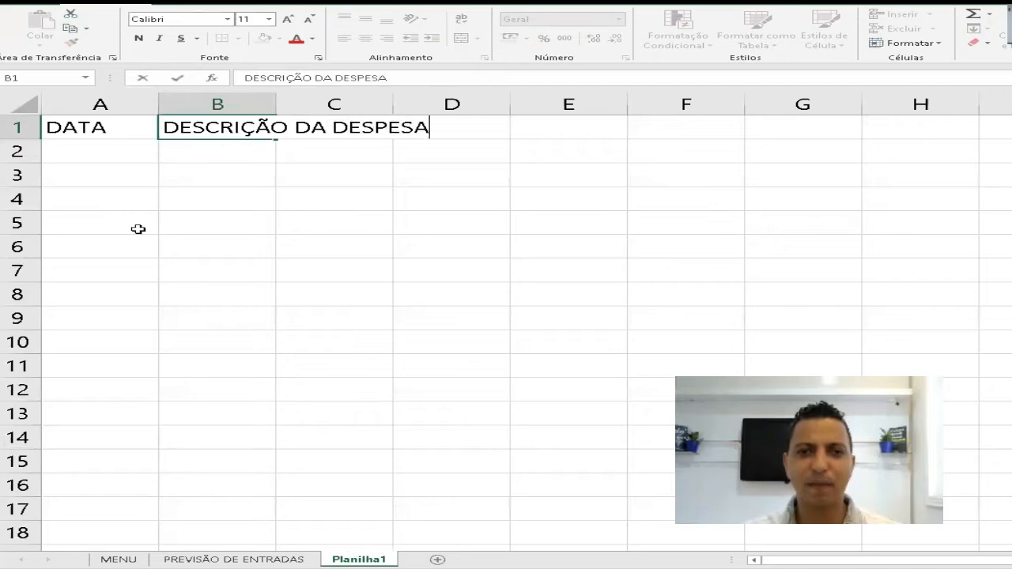
pyautogui.press('Return')
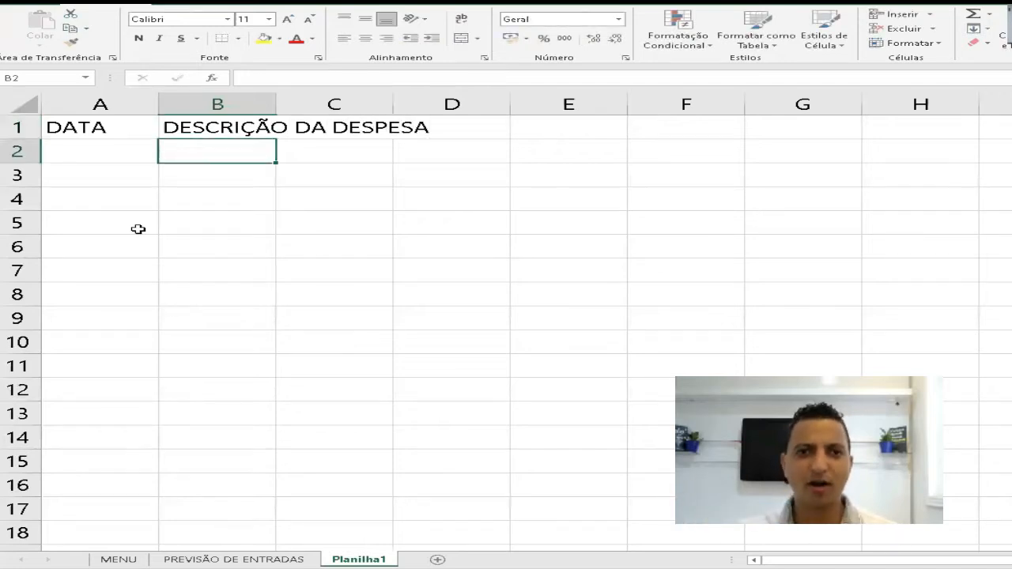
pyautogui.doubleClick(276, 103)
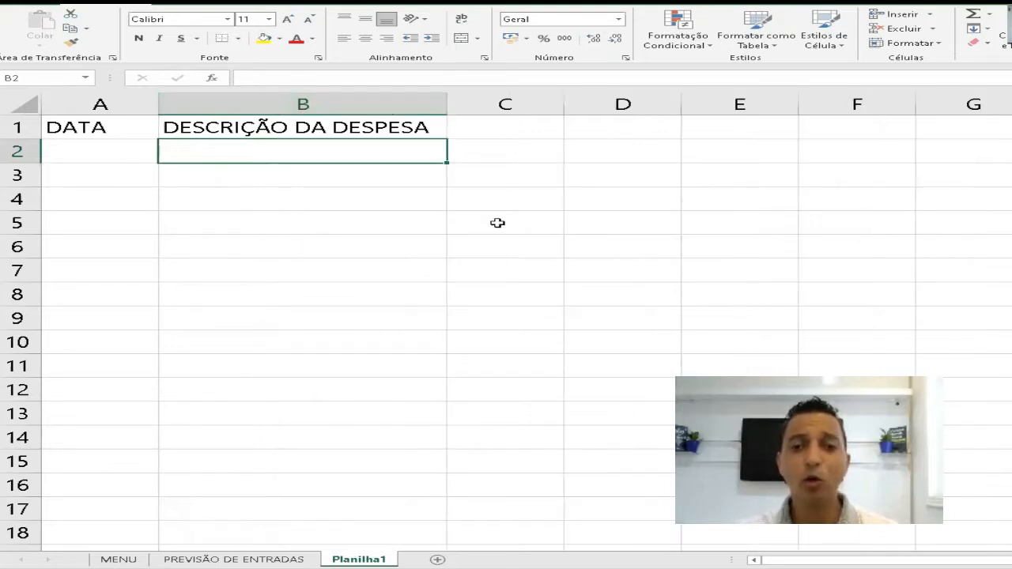
# - Enter the headers GRUPO DE DESPESA in C1 and VALOR in D1, and fit column C to its header
pyautogui.click(467, 126)
pyautogui.write('GRUPOI')
pyautogui.press('BackSpace')
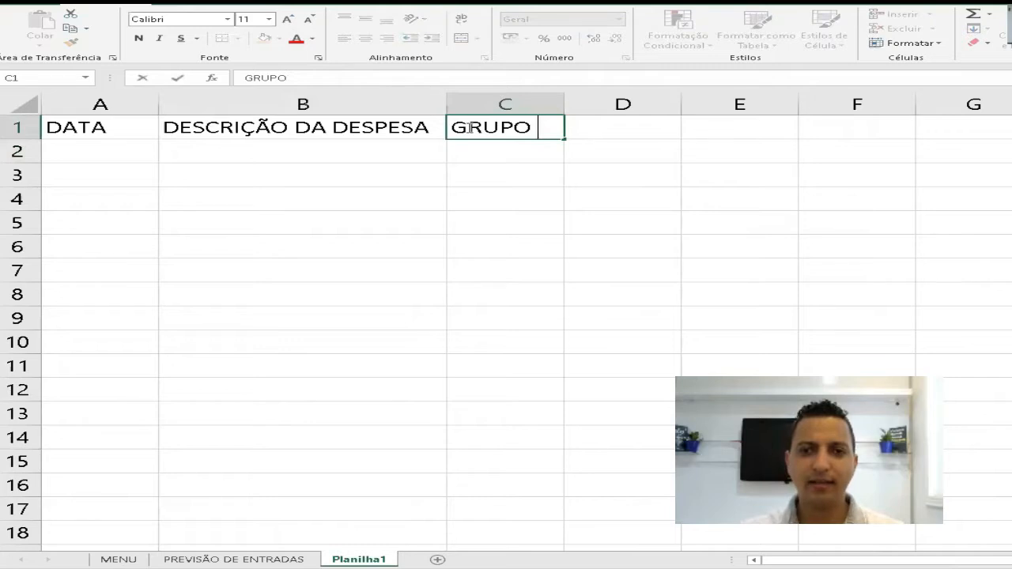
pyautogui.write('DE DESPESA')
pyautogui.press('Return')
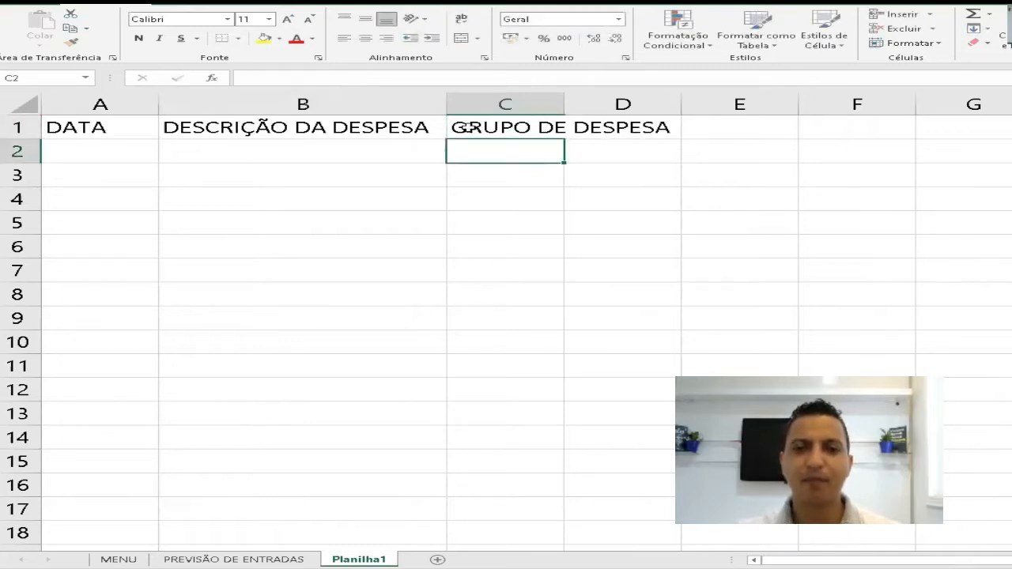
pyautogui.click(623, 128)
pyautogui.write('VALOR')
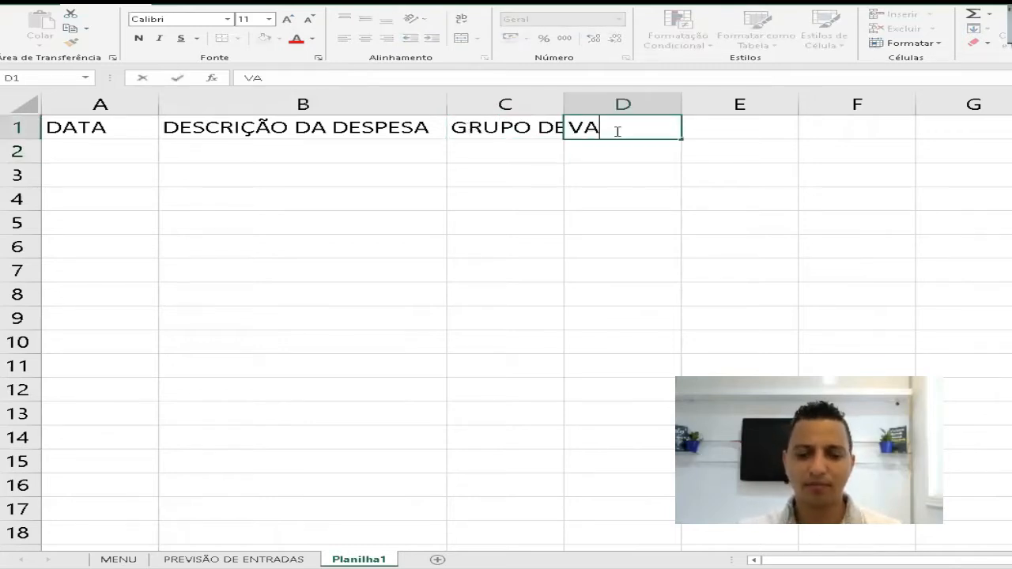
pyautogui.press('Return')
pyautogui.doubleClick(565, 102)
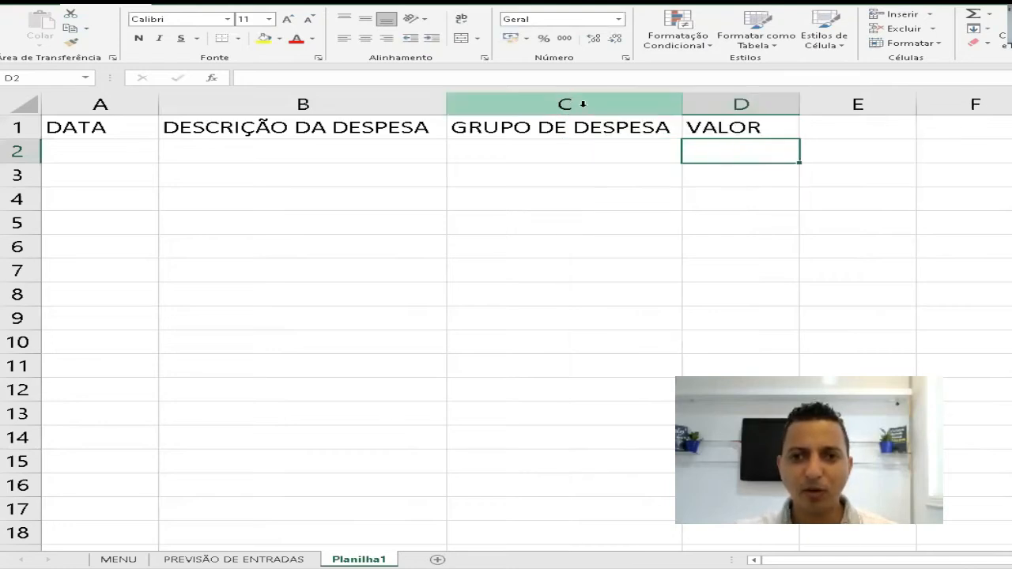
# - Enter the headers COMO in E1 and SITUAÇÃO in F1, and fit column F to its header
pyautogui.keyDown('ctrl'); pyautogui.scroll(-1, 673, 211); pyautogui.keyUp('ctrl')
pyautogui.click(760, 131)
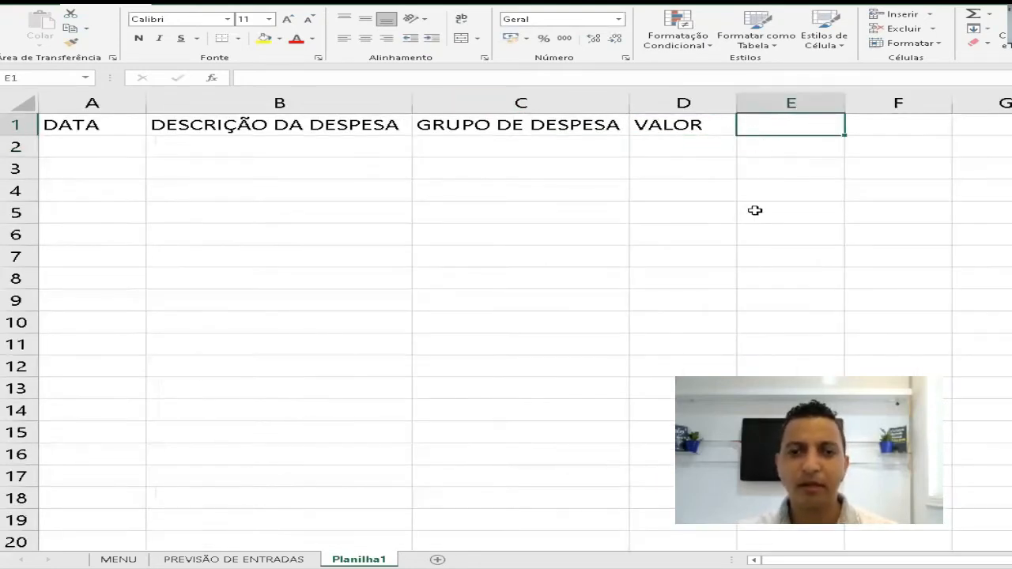
pyautogui.write('COMO')
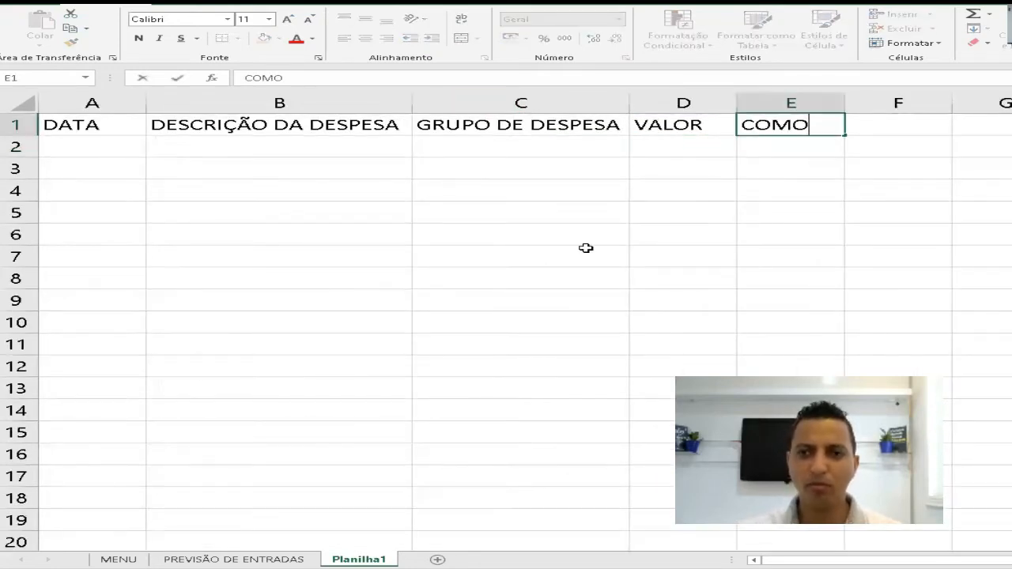
pyautogui.press('Return')
pyautogui.press('Up')
pyautogui.press('Right')
pyautogui.write('SITUAÇÃO')
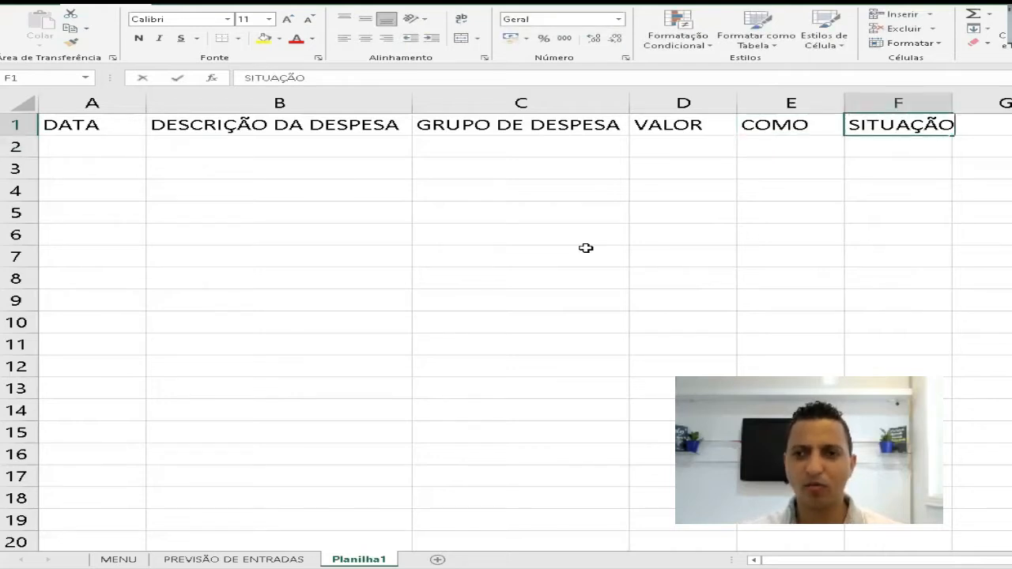
pyautogui.press('Return')
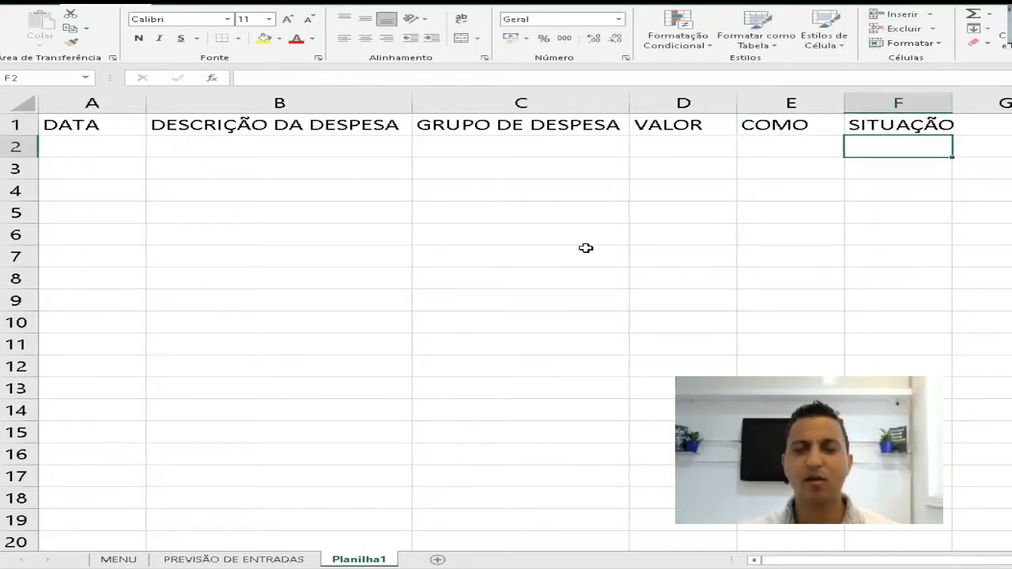
pyautogui.doubleClick(953, 103)
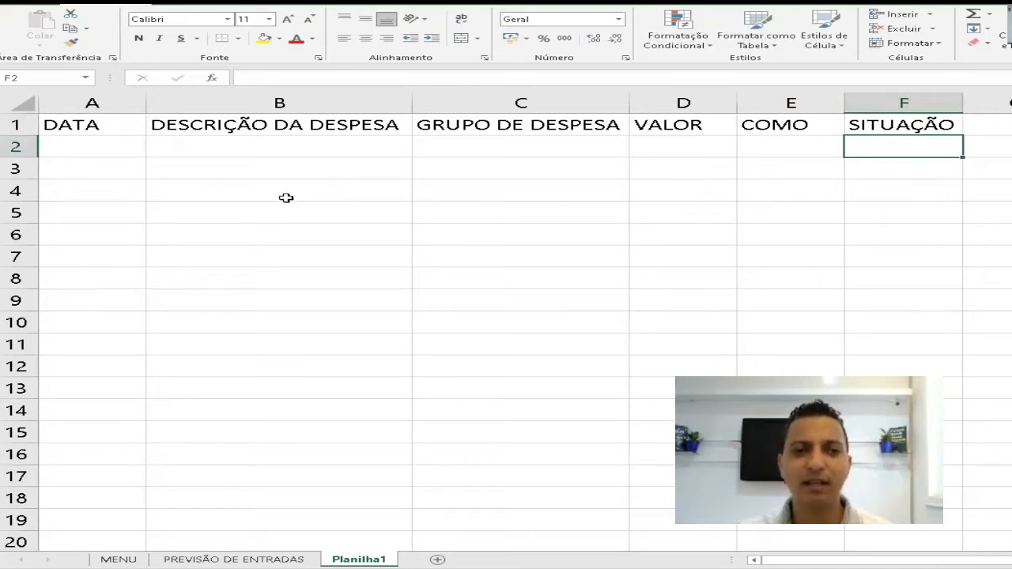
pyautogui.moveTo(98, 126); pyautogui.dragTo(69, 391)
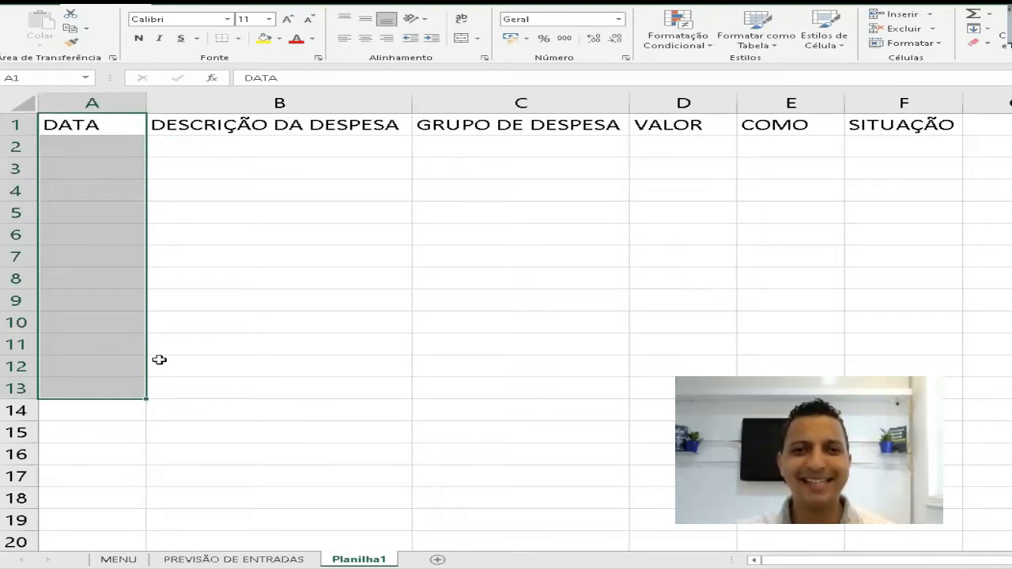
pyautogui.click(228, 146)
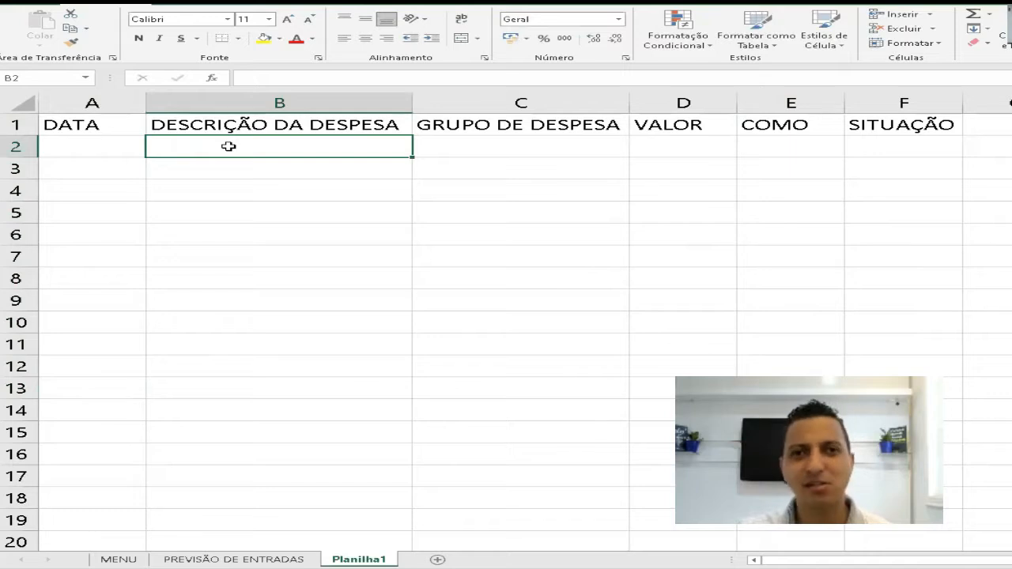
pyautogui.click(596, 155)
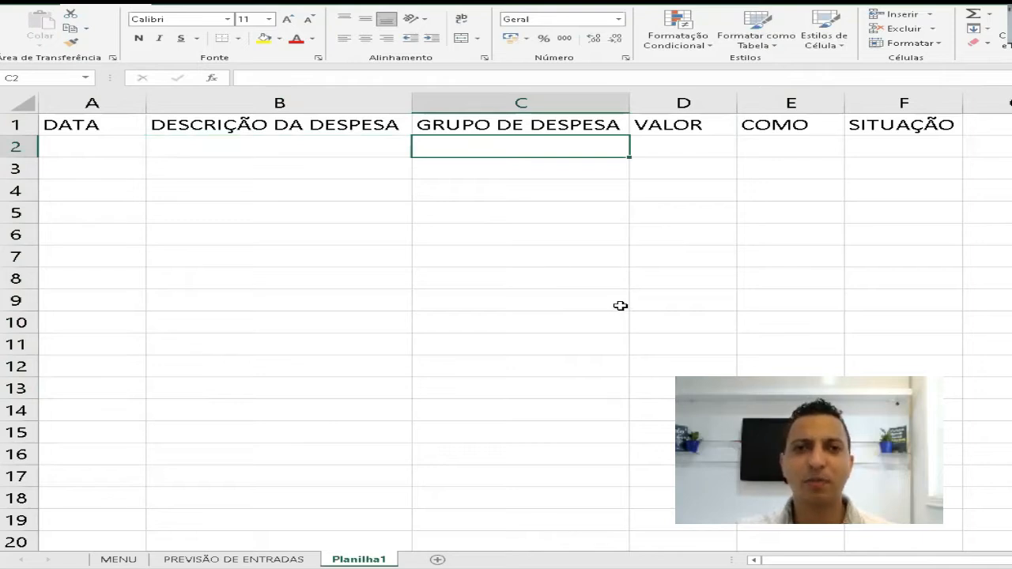
pyautogui.click(651, 138)
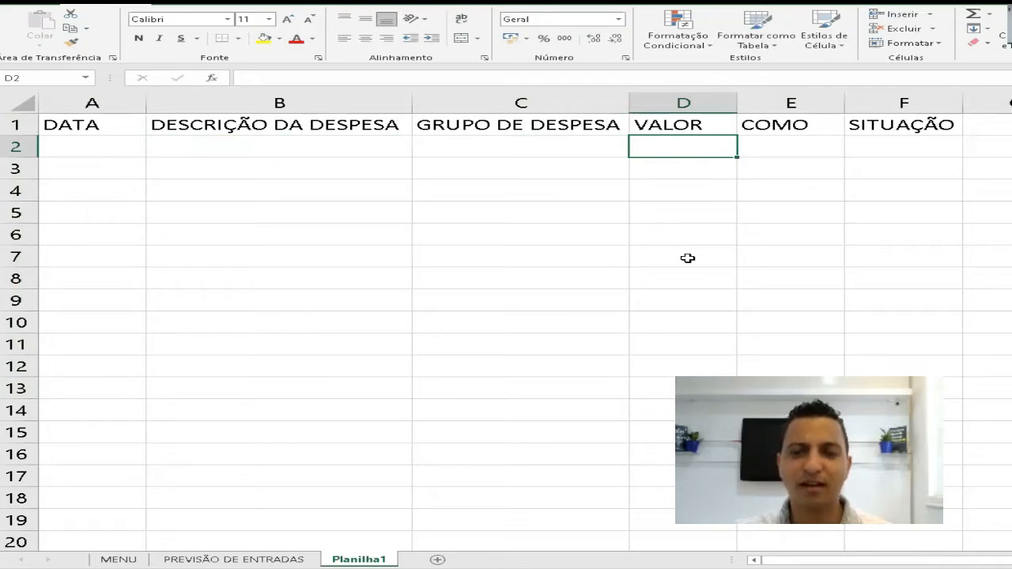
pyautogui.click(773, 138)
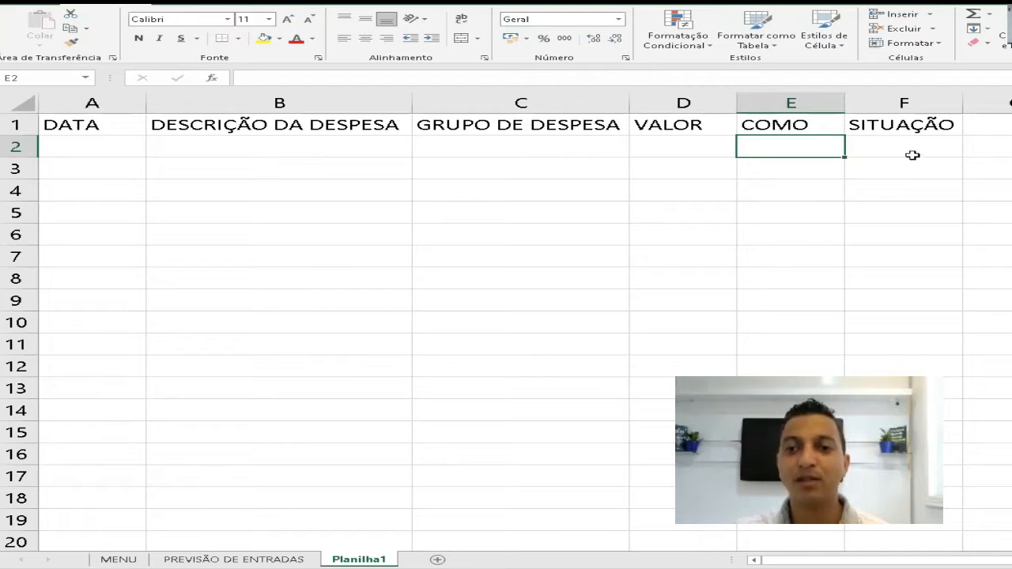
pyautogui.click(916, 150)
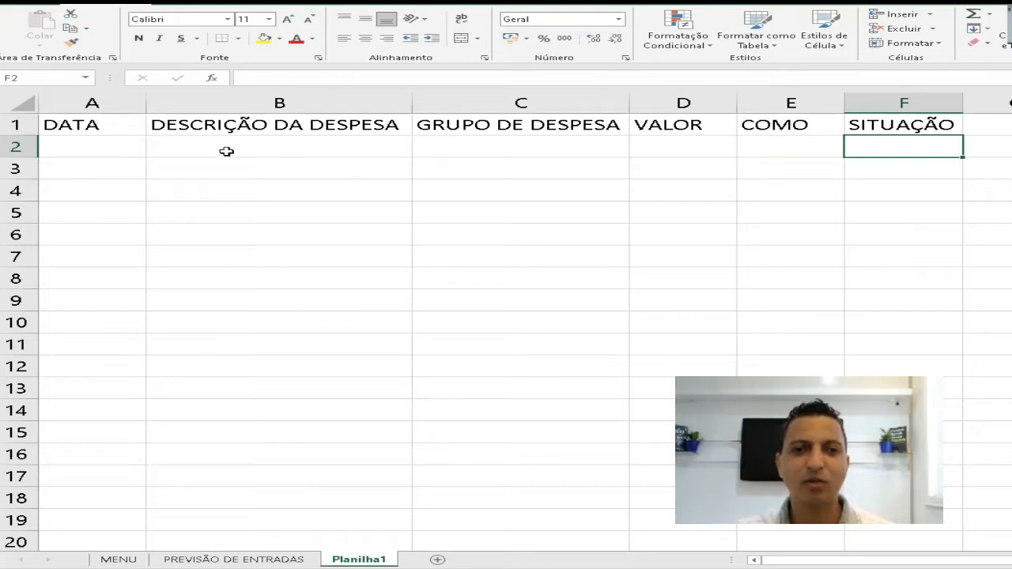
# - Apply all borders to columns A through F, from the header row down to the last row of the sheet
pyautogui.click(131, 127)
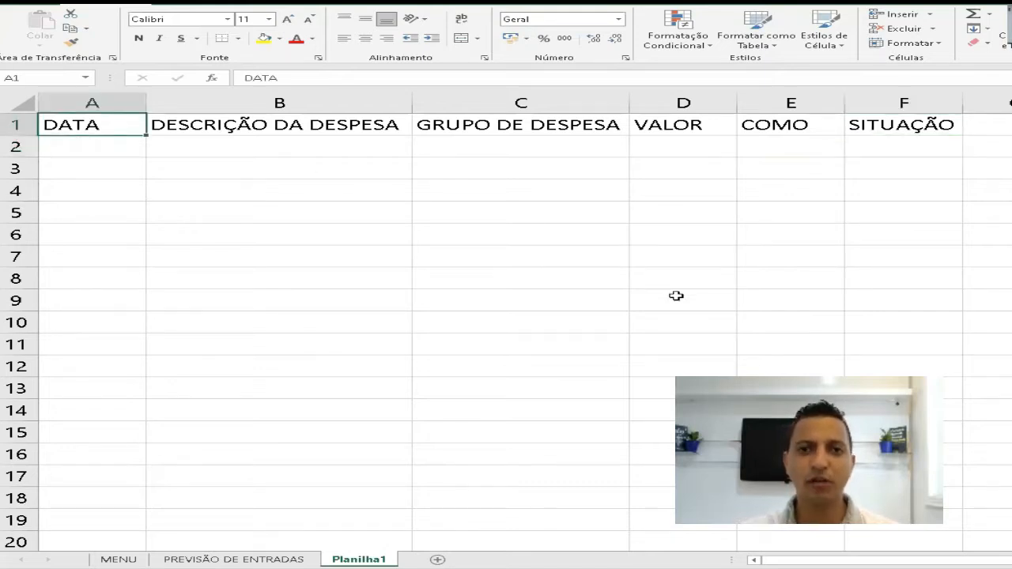
pyautogui.hotkey('ctrl', 'shift', 'Right')
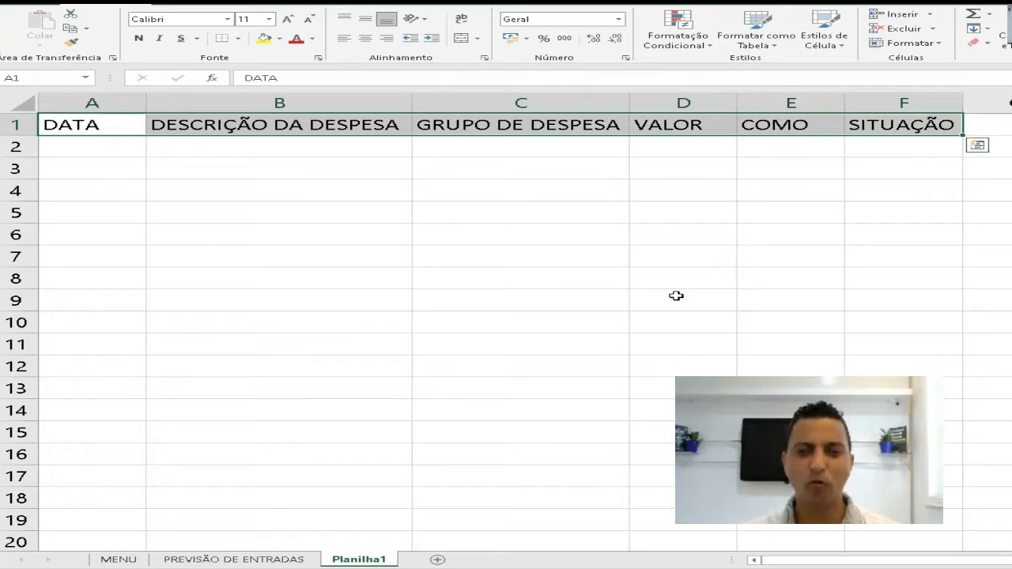
pyautogui.hotkey('ctrl', 'shift', 'Down')
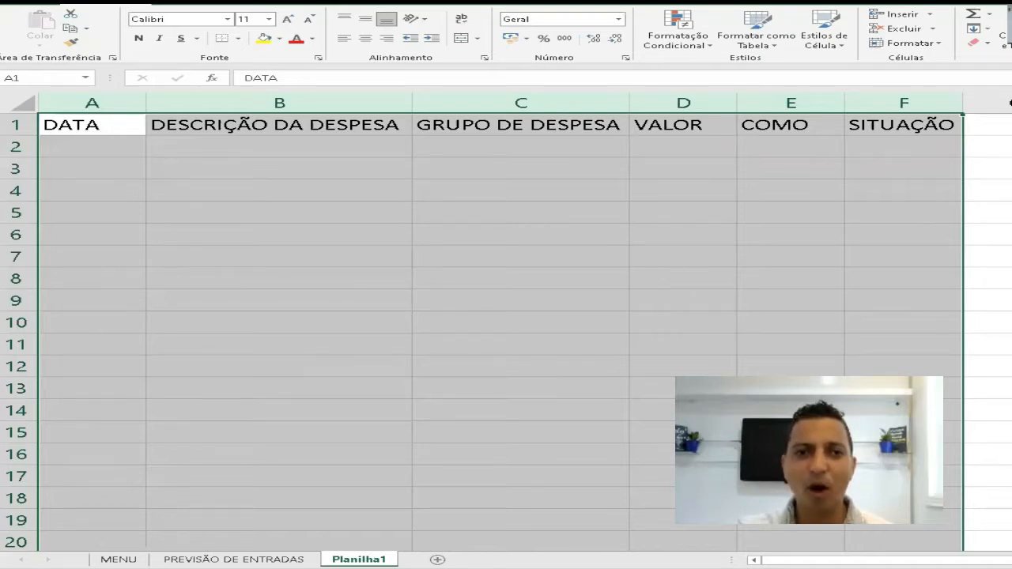
pyautogui.click(238, 38)
pyautogui.click(317, 151)
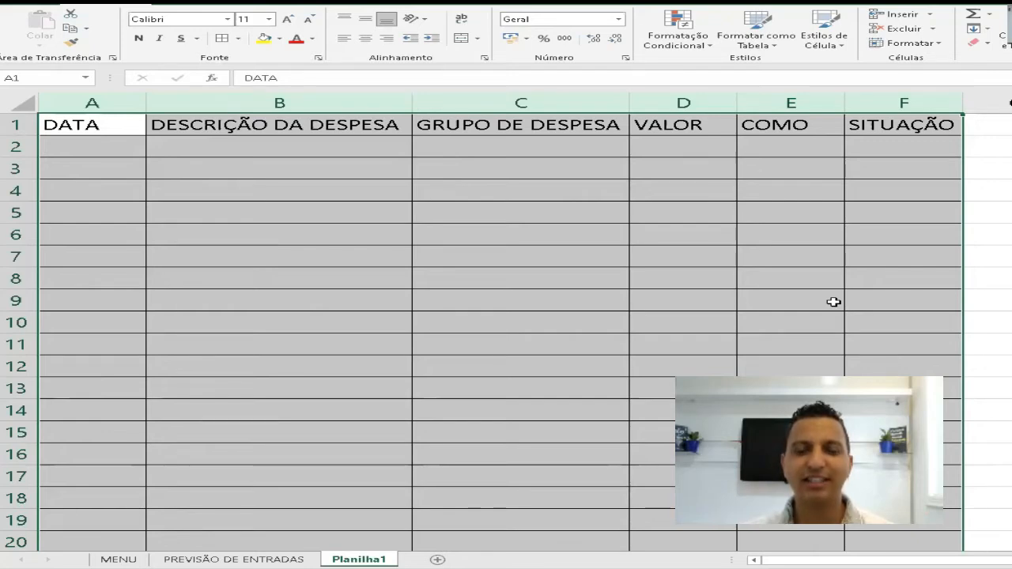
pyautogui.click(81, 143)
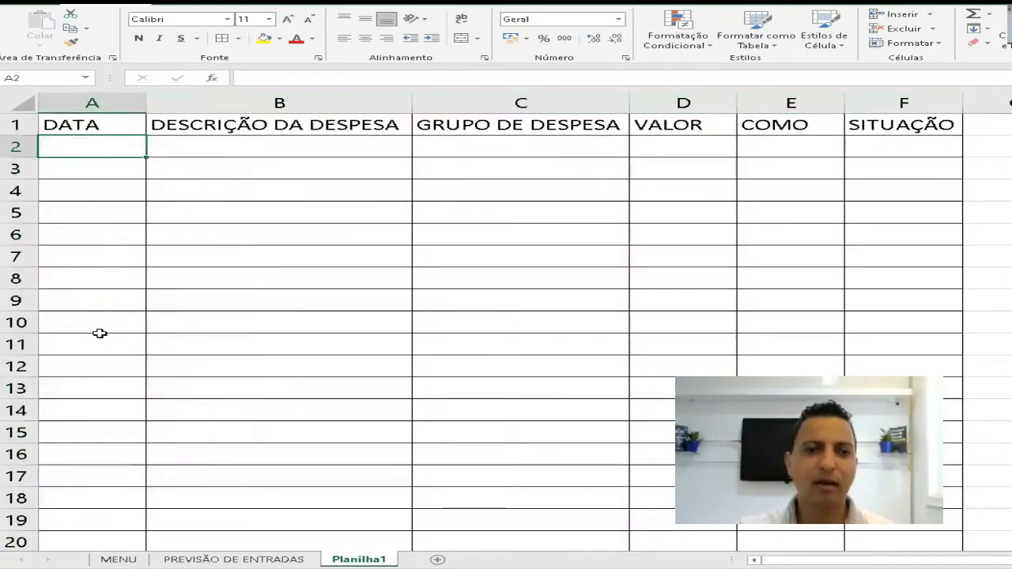
pyautogui.keyDown('shift'); pyautogui.click(100, 404); pyautogui.keyUp('shift')
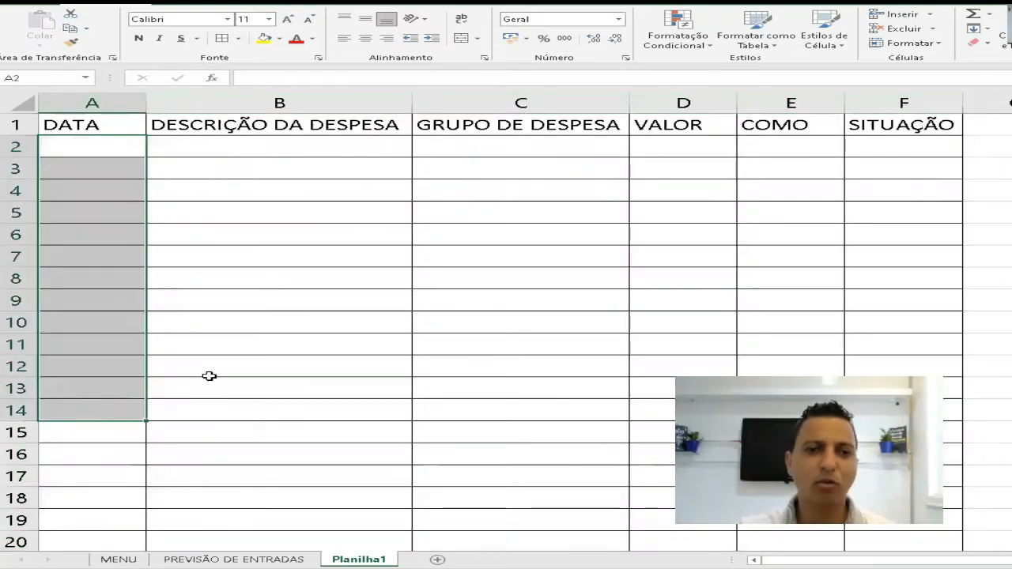
pyautogui.click(105, 146)
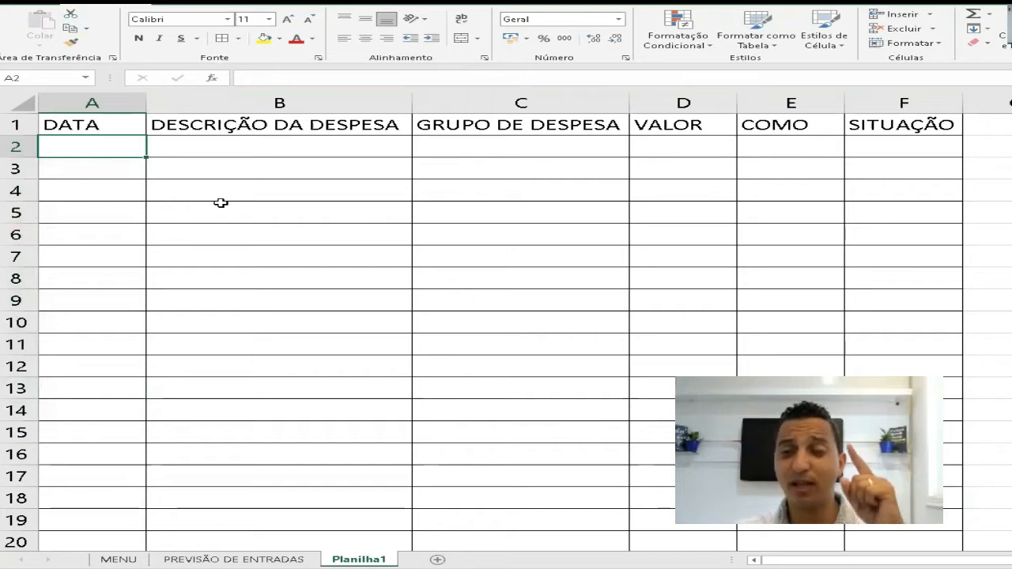
pyautogui.click(224, 146)
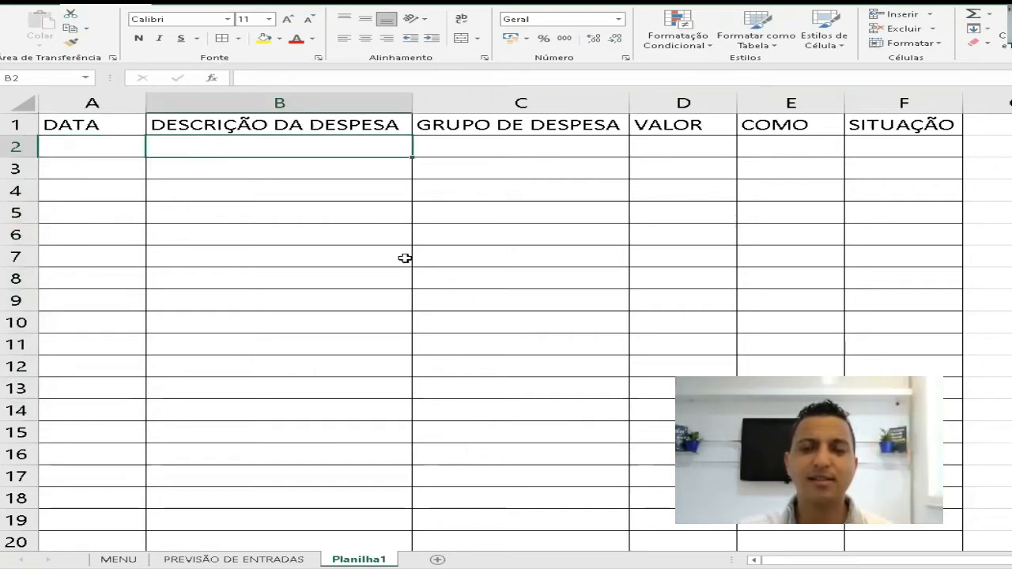
pyautogui.click(528, 146)
pyautogui.click(690, 148)
pyautogui.click(786, 147)
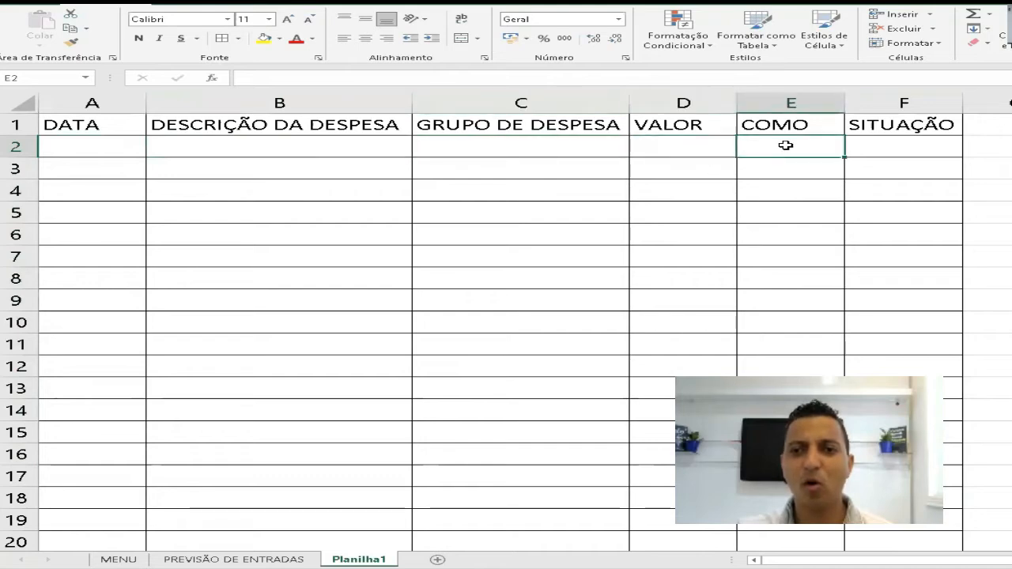
pyautogui.click(896, 152)
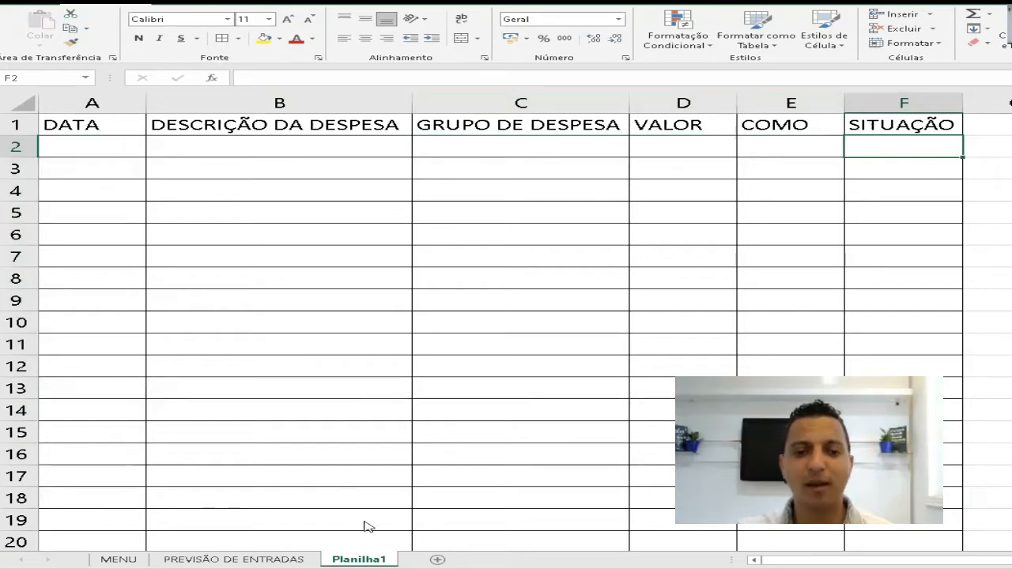
# - Check the labels on the MENU sheet and rename the Planilha1 sheet as PREVISÃO DIÁRIA DE SAÍDAS
pyautogui.click(134, 559)
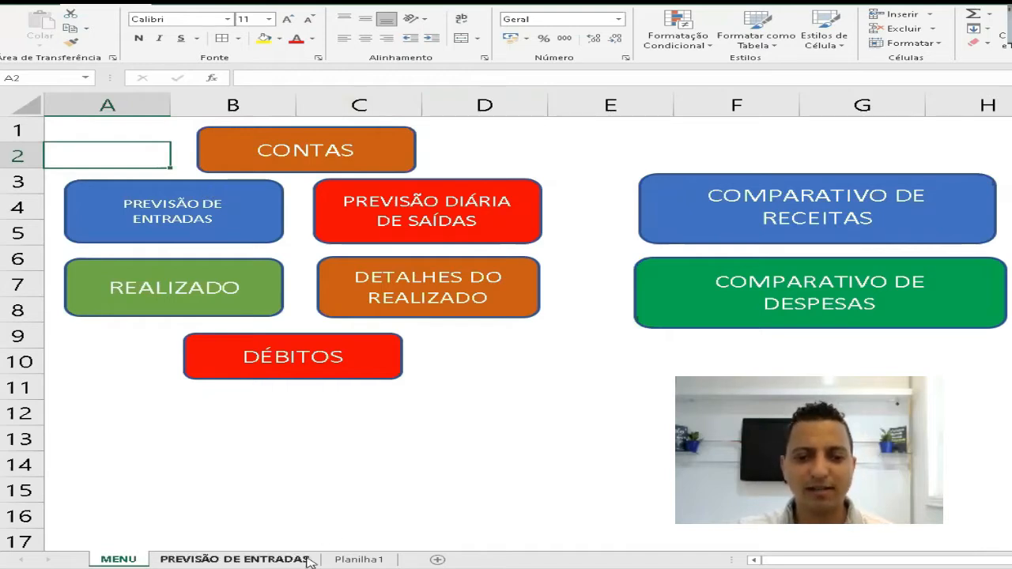
pyautogui.click(360, 559)
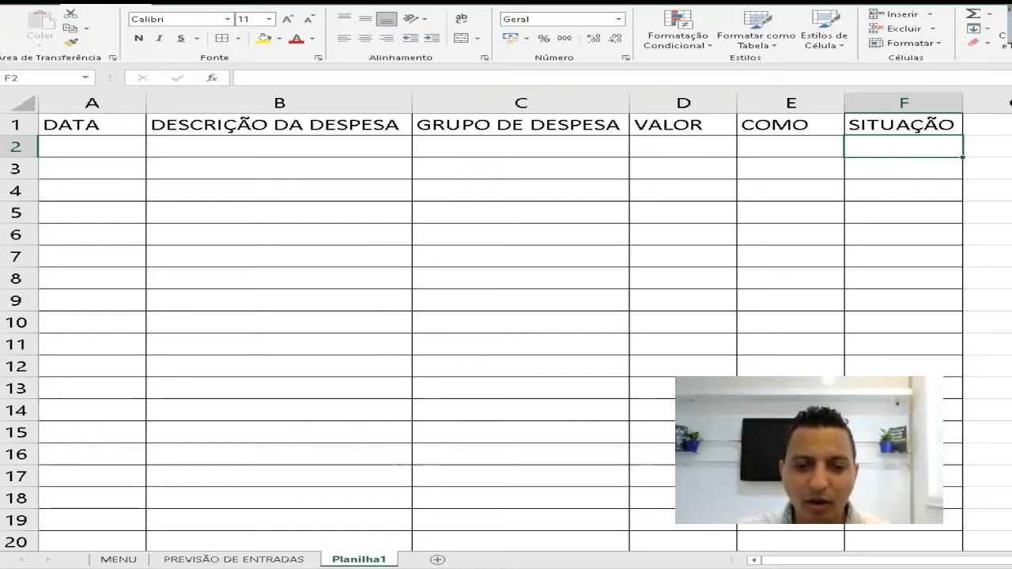
pyautogui.rightClick(369, 559)
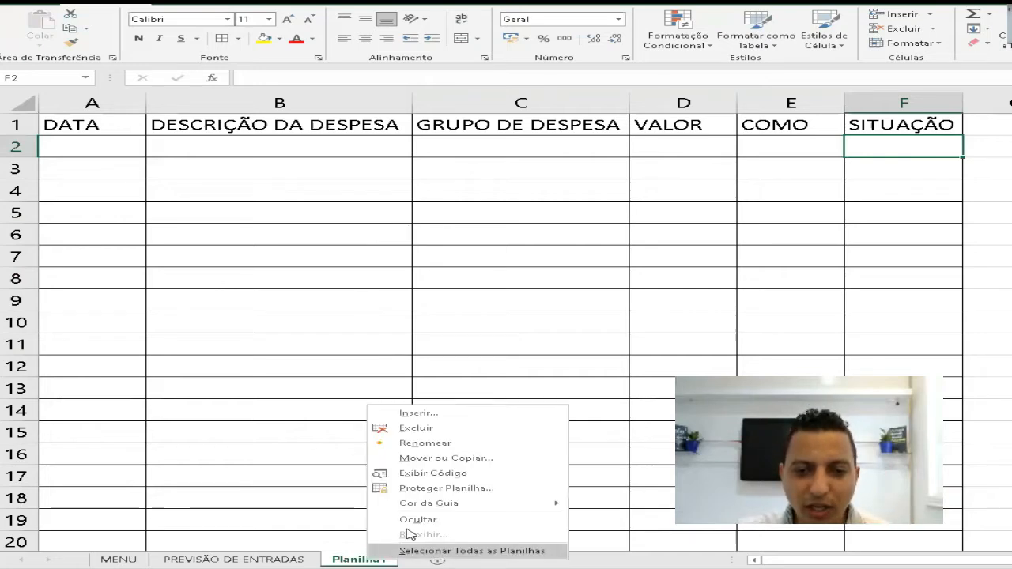
pyautogui.click(425, 443)
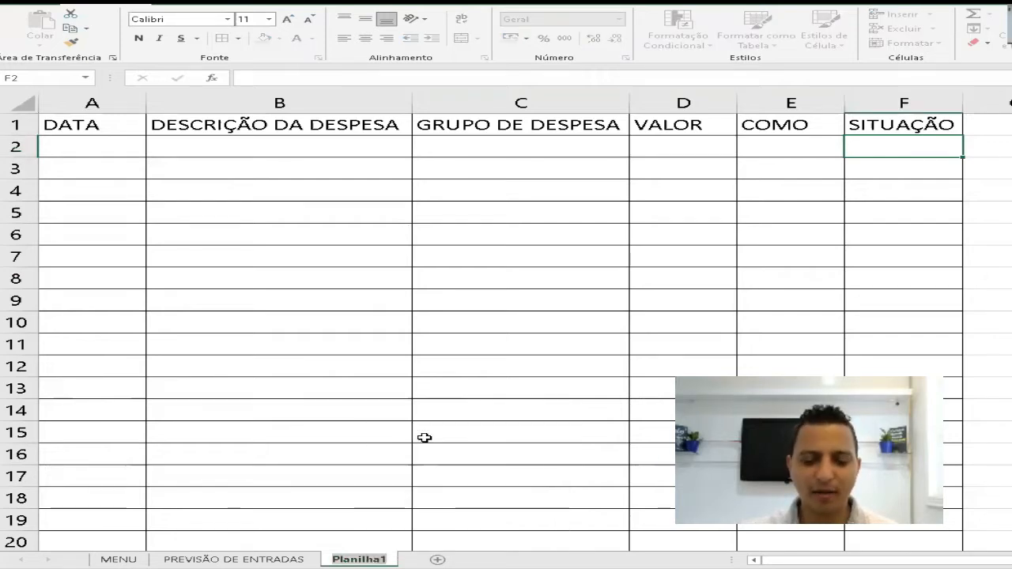
pyautogui.write('PREVIS')
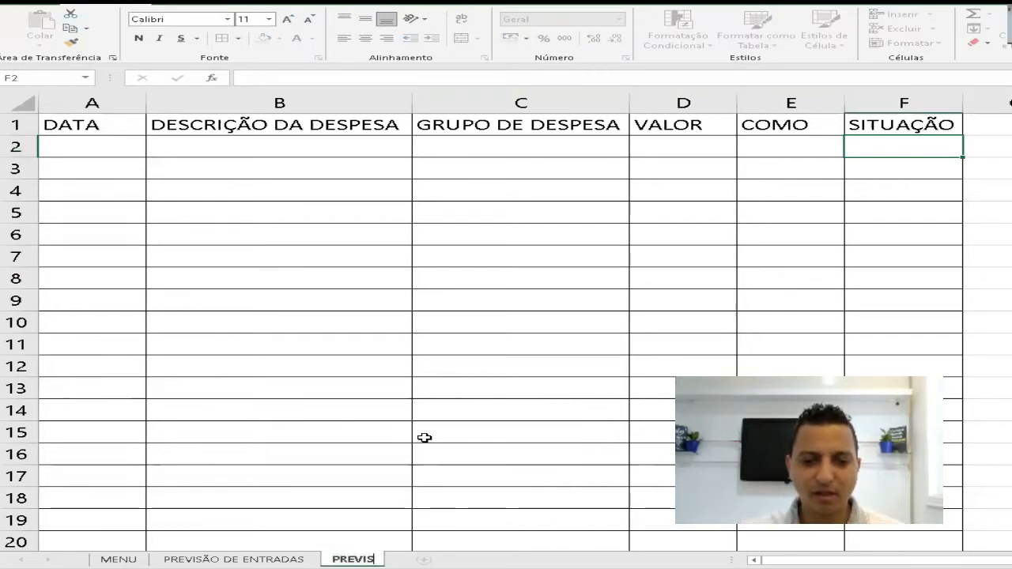
pyautogui.write('ÃO DIÁRIA D')
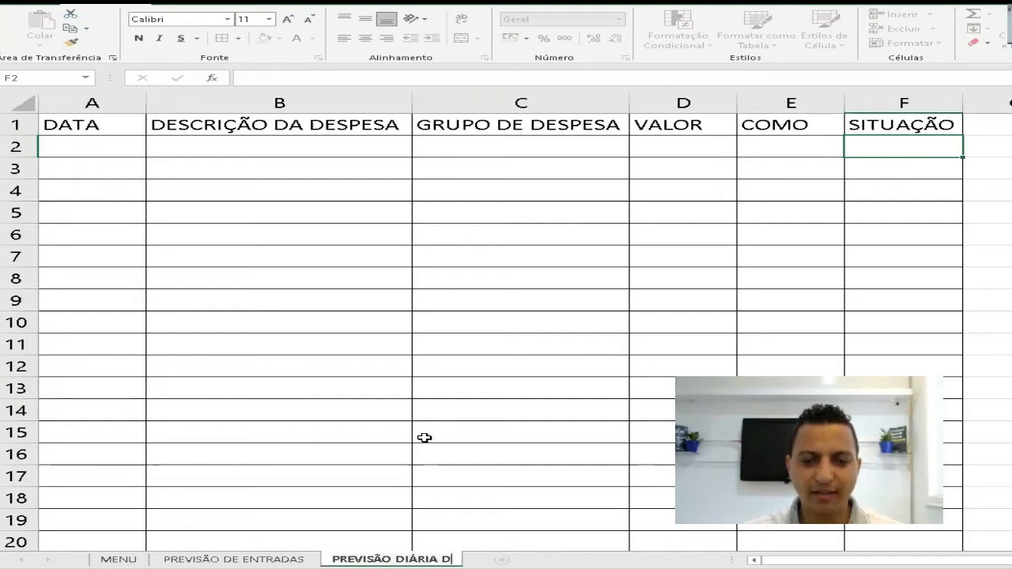
pyautogui.write('E SAÍDAS')
pyautogui.press('Return')
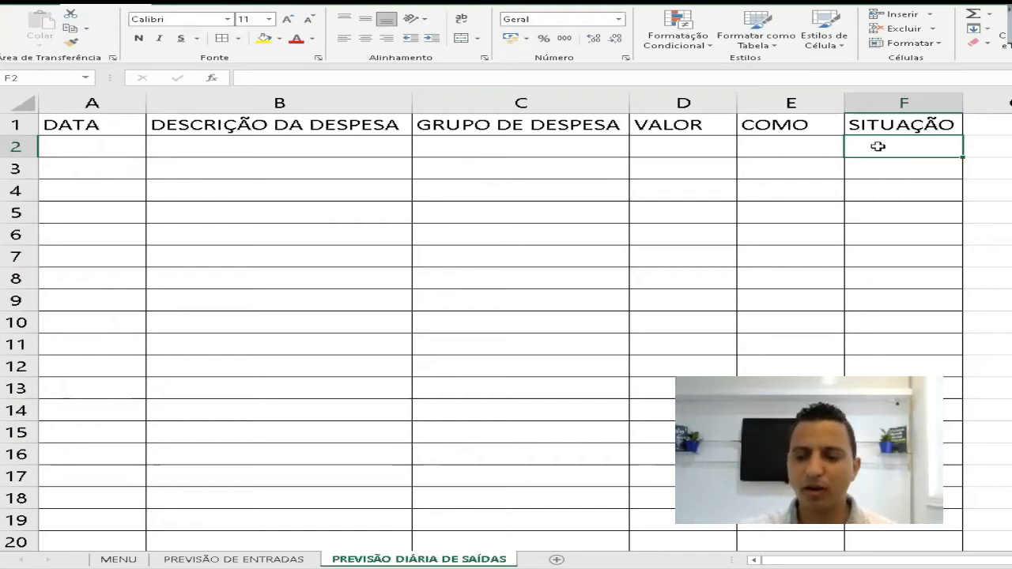
# - Enter the list header CONTAS in cell P1, well away from the expense table
pyautogui.hscroll(1, 877, 147)
pyautogui.press('Right')
pyautogui.press('Right')
pyautogui.press('Right')
pyautogui.press('Right')
pyautogui.press('Right')
pyautogui.press('Right')
pyautogui.press('Right')
pyautogui.press('Right')
pyautogui.press('Right')
pyautogui.press('Right')
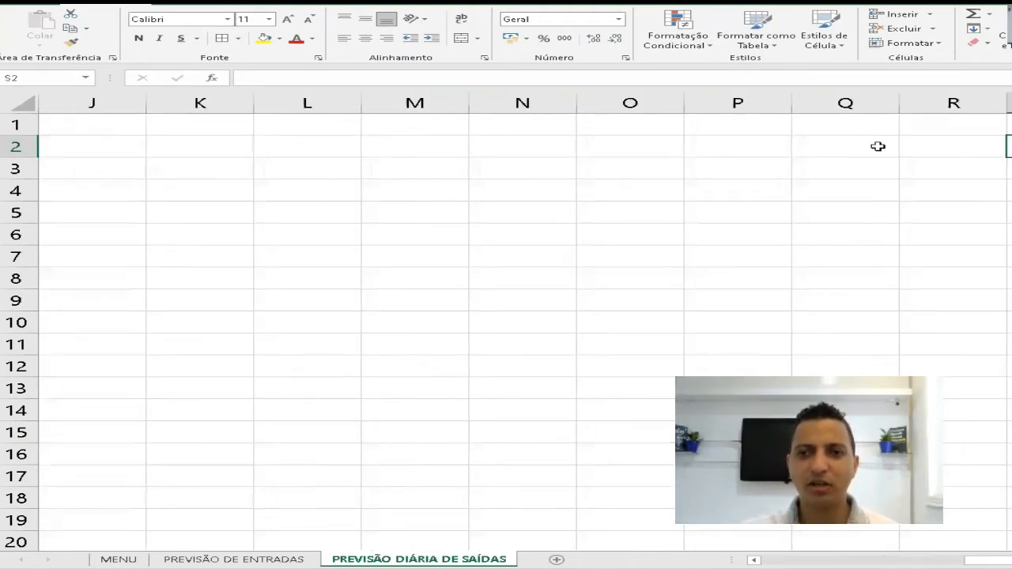
pyautogui.press('Left')
pyautogui.press('Left')
pyautogui.press('Left')
pyautogui.press('Left')
pyautogui.press('Left')
pyautogui.press('Right')
pyautogui.press('Right')
pyautogui.press('Up')
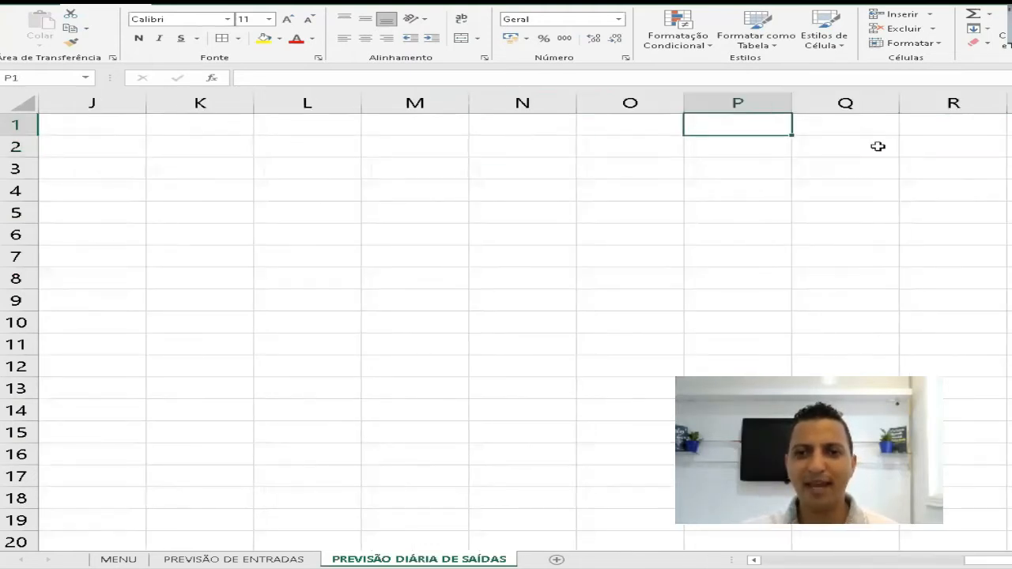
pyautogui.write('CONTAS')
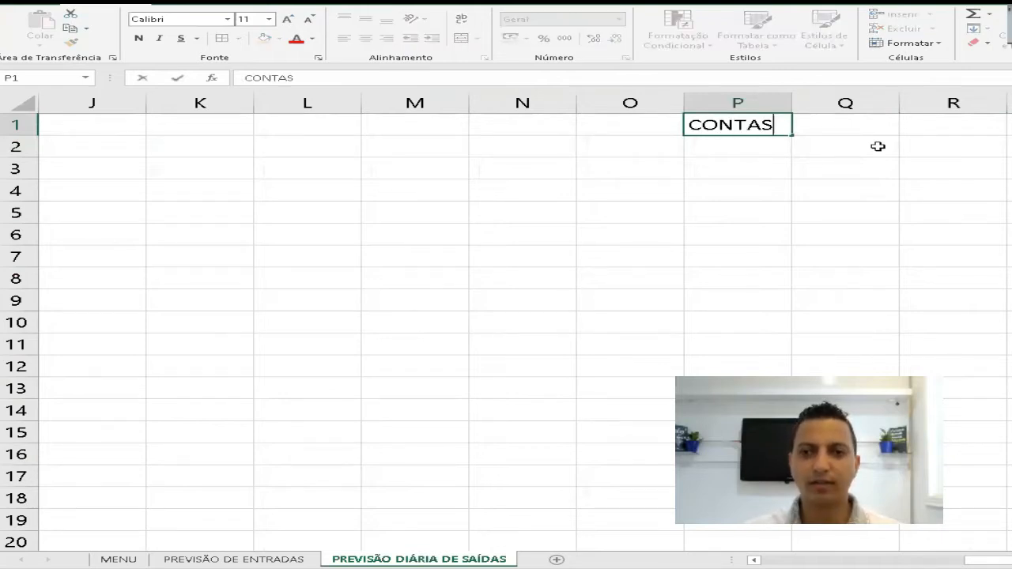
pyautogui.press('Return')
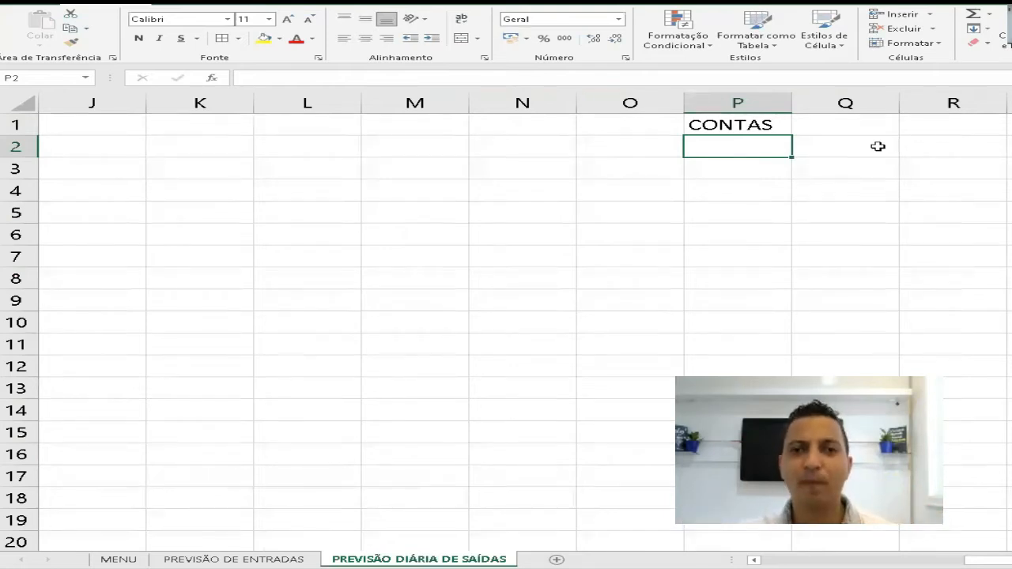
# - Paste the copied list of expense accounts, ALIMENTAÇÃO through EMPRESTIMO CONCEDIDO, from P2 downward and fit column P to its contents
pyautogui.hotkey('alt', 'Tab')
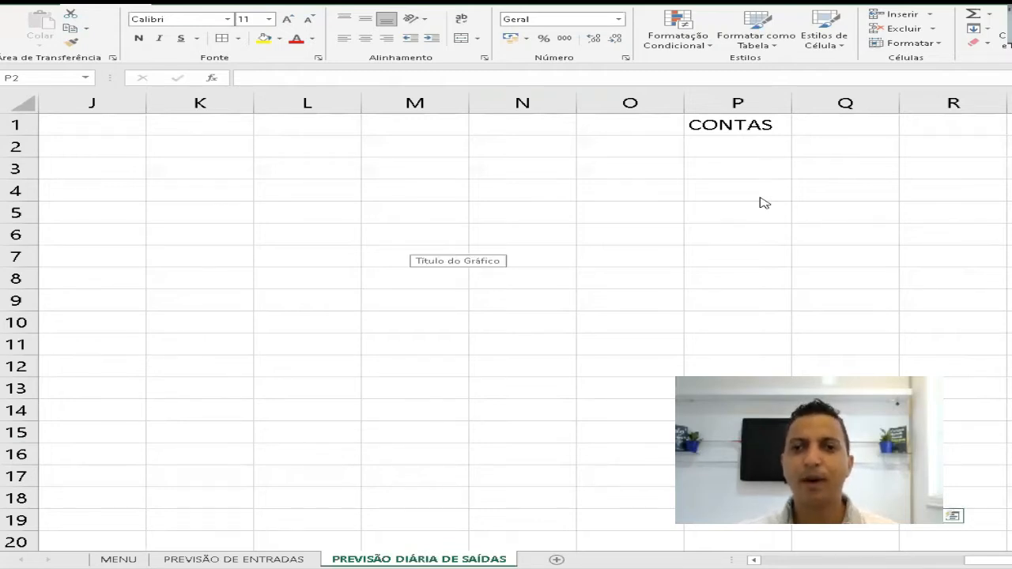
pyautogui.click(763, 143)
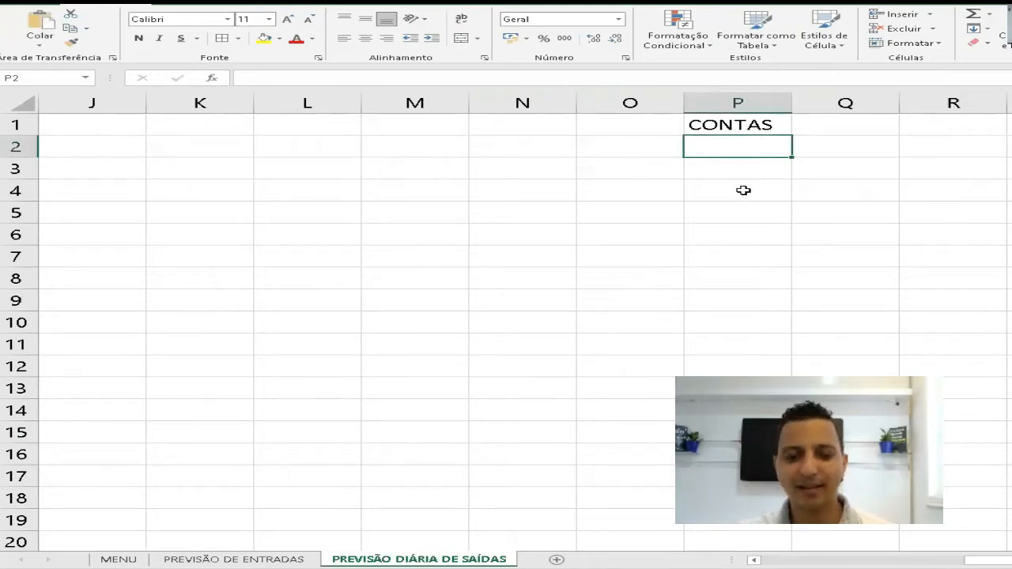
pyautogui.hotkey('ctrl', 'v')
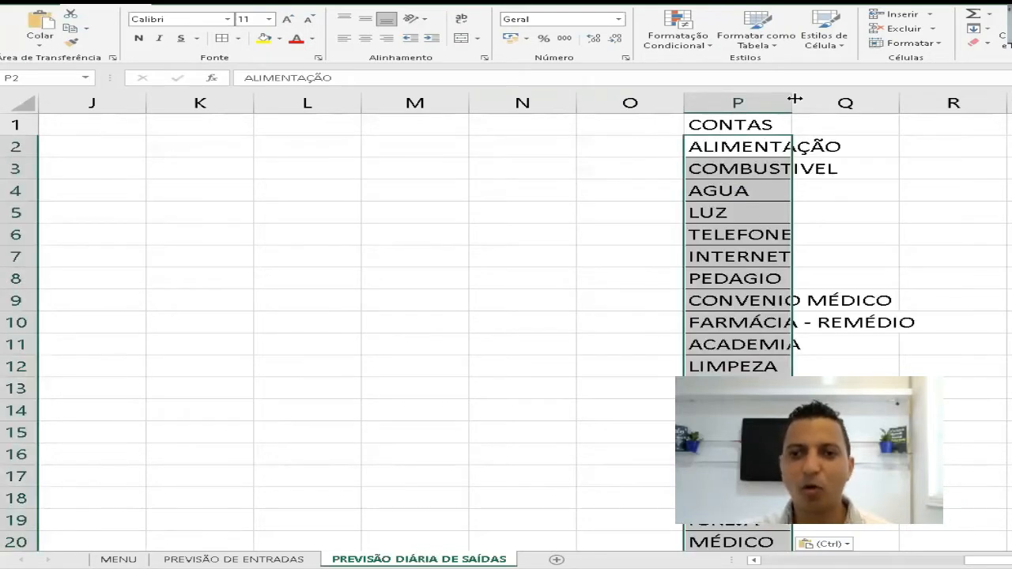
pyautogui.doubleClick(794, 95)
# - Look through the list of expense accounts in column P from its header to its last entry
pyautogui.keyDown('ctrl'); pyautogui.scroll(-1, 811, 224); pyautogui.keyUp('ctrl')
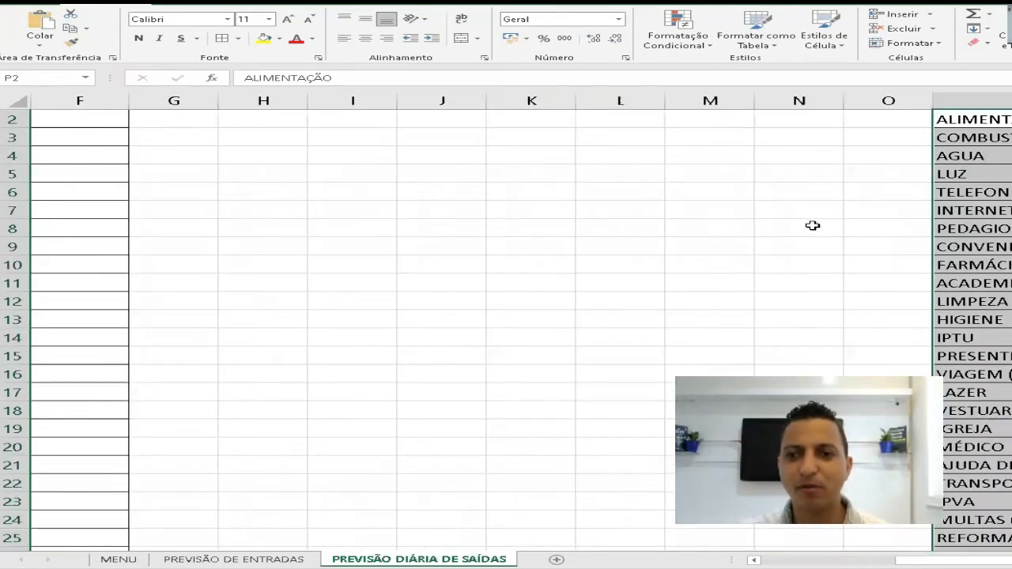
pyautogui.press('Right')
pyautogui.press('Right')
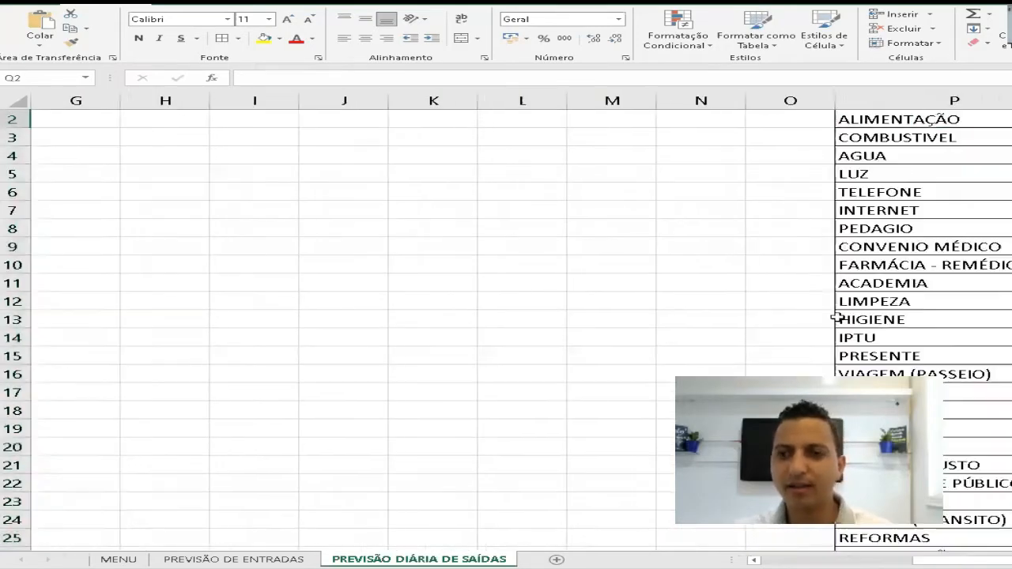
pyautogui.click(812, 170)
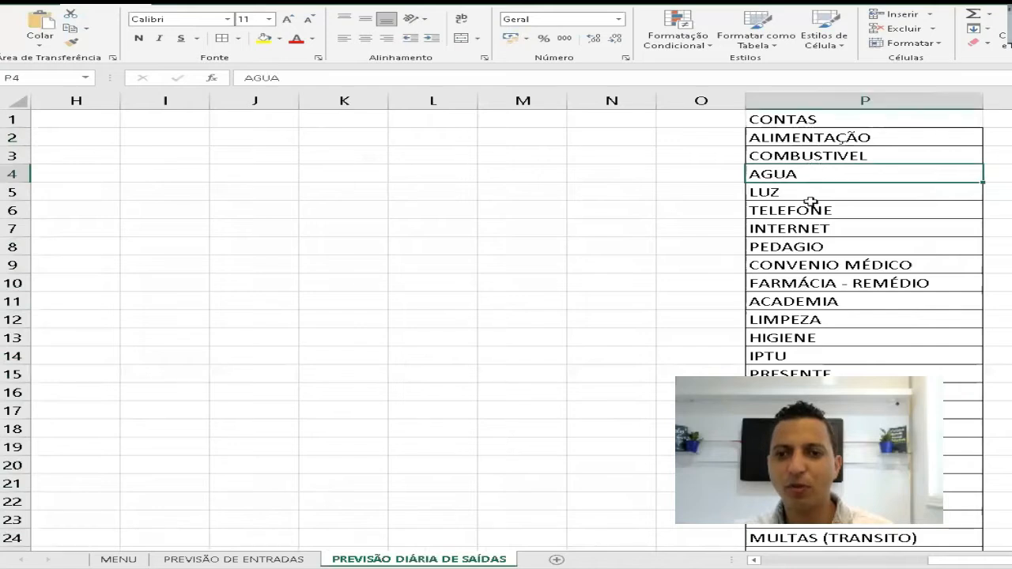
pyautogui.click(811, 229)
pyautogui.press('Down')
pyautogui.press('Down')
pyautogui.press('Down')
pyautogui.press('Down')
pyautogui.press('Down')
pyautogui.press('Down')
pyautogui.press('Down')
pyautogui.press('Down')
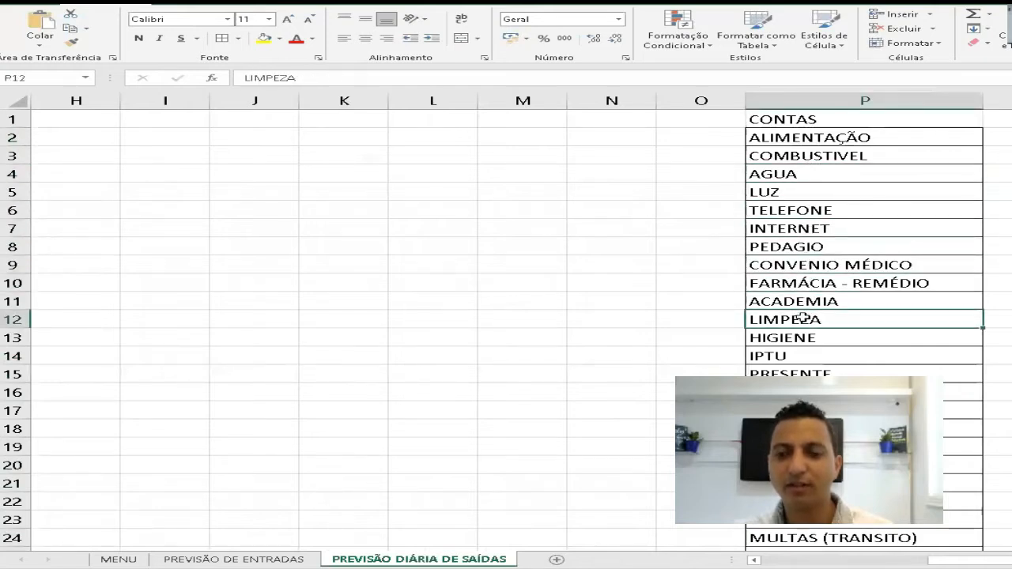
pyautogui.press('Down')
pyautogui.press('Down')
pyautogui.press('Down')
pyautogui.press('Down')
pyautogui.press('Down')
pyautogui.press('Down')
pyautogui.press('Down')
pyautogui.press('Down')
pyautogui.press('Down')
pyautogui.press('Down')
pyautogui.press('Down')
pyautogui.press('Down')
pyautogui.press('Down')
pyautogui.press('Down')
pyautogui.press('Down')
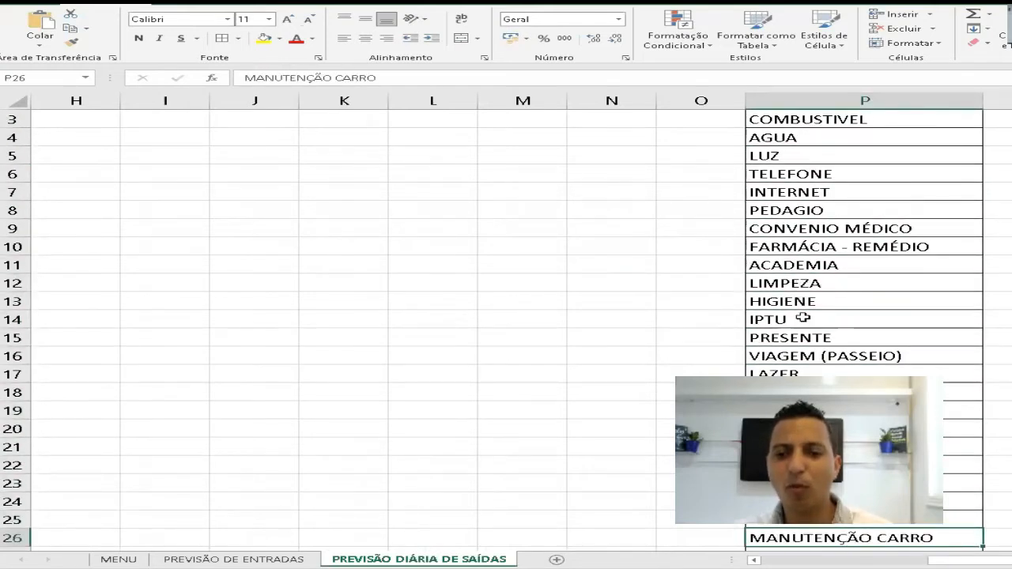
pyautogui.press('Down')
pyautogui.press('Down')
pyautogui.press('Down')
pyautogui.press('Down')
pyautogui.press('Down')
pyautogui.press('Up')
pyautogui.press('Up')
pyautogui.press('Up')
pyautogui.press('Up')
pyautogui.press('Up')
pyautogui.press('Up')
pyautogui.press('Up')
pyautogui.press('Up')
pyautogui.press('Up')
pyautogui.press('Up')
pyautogui.press('Up')
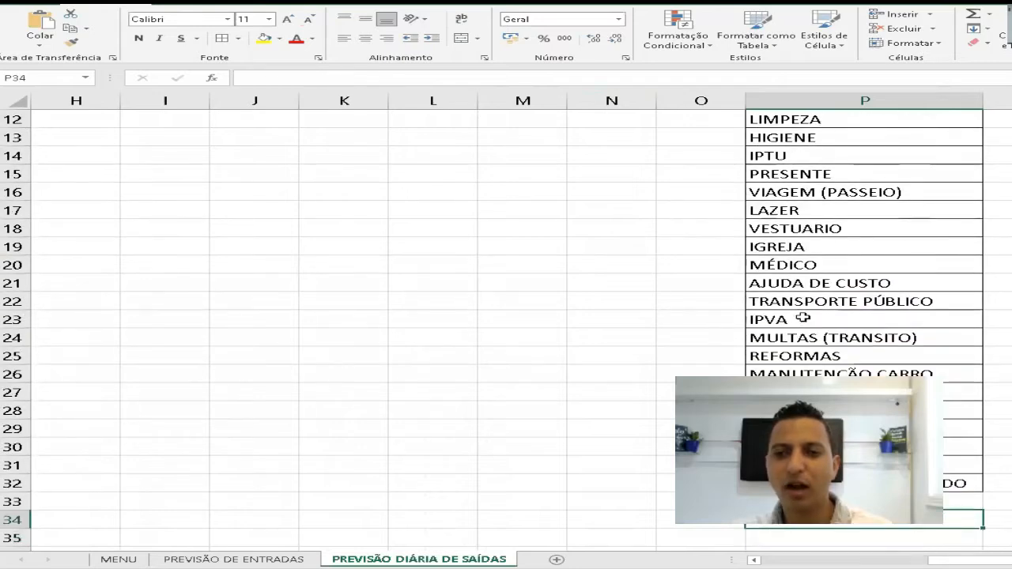
pyautogui.press('Up')
pyautogui.press('Up')
pyautogui.press('Up')
pyautogui.press('Up')
pyautogui.press('Up')
pyautogui.press('Up')
pyautogui.press('Up')
pyautogui.press('Up')
pyautogui.press('Up')
pyautogui.press('Up')
pyautogui.press('Up')
pyautogui.press('Up')
pyautogui.press('Up')
pyautogui.press('Up')
pyautogui.press('Up')
pyautogui.press('Up')
pyautogui.press('Up')
pyautogui.press('Up')
pyautogui.press('Up')
pyautogui.press('Up')
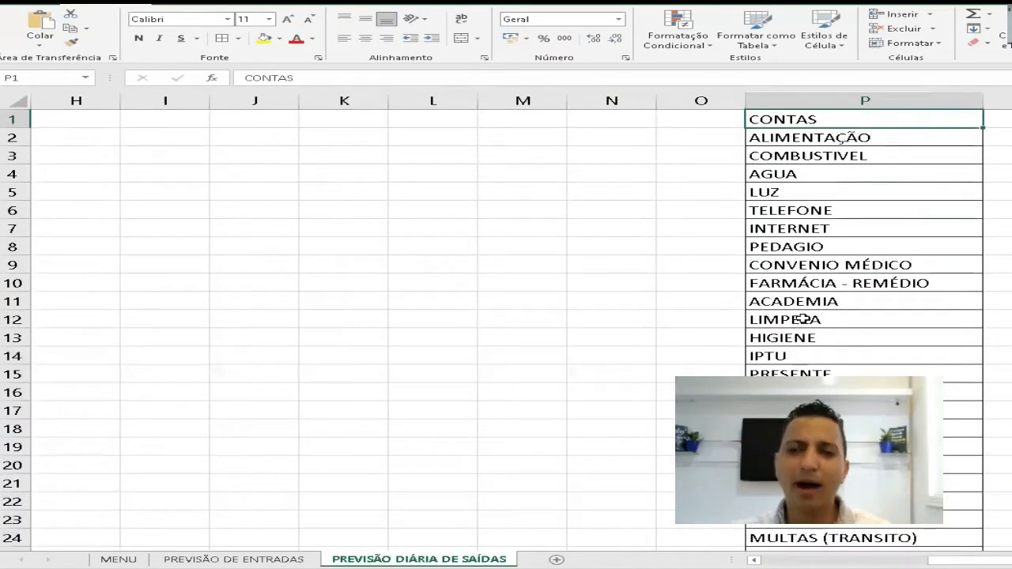
pyautogui.scroll(-7, 798, 341)
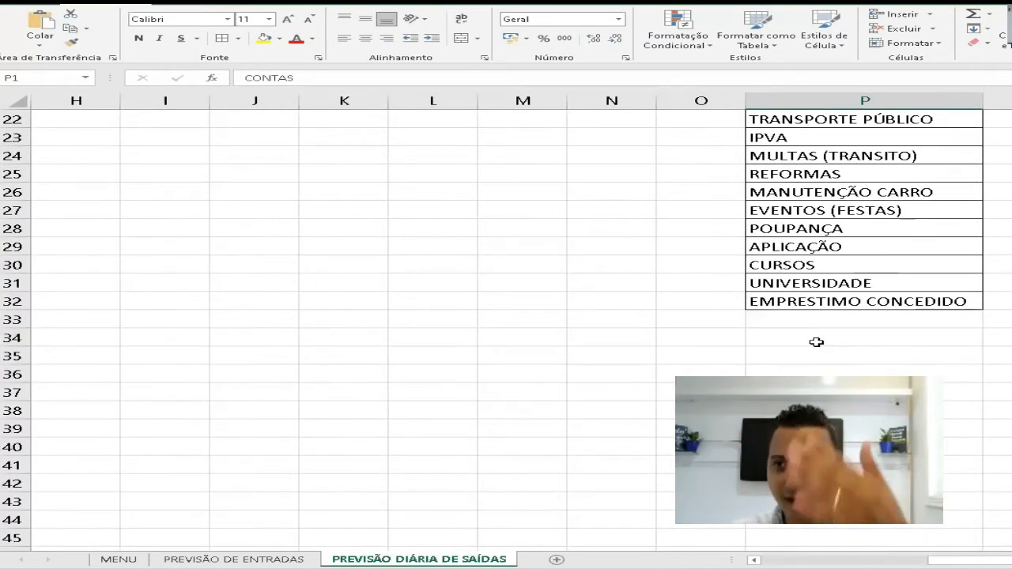
pyautogui.scroll(7, 817, 339)
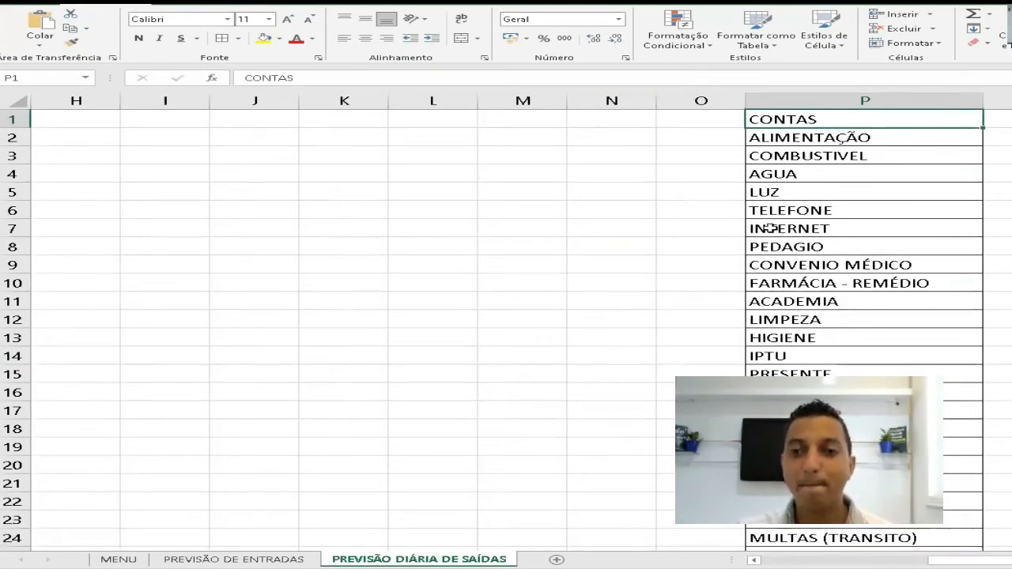
# - Define the name CONTAS for the list of expense accounts in P2:P32, leaving out the header
pyautogui.click(815, 137)
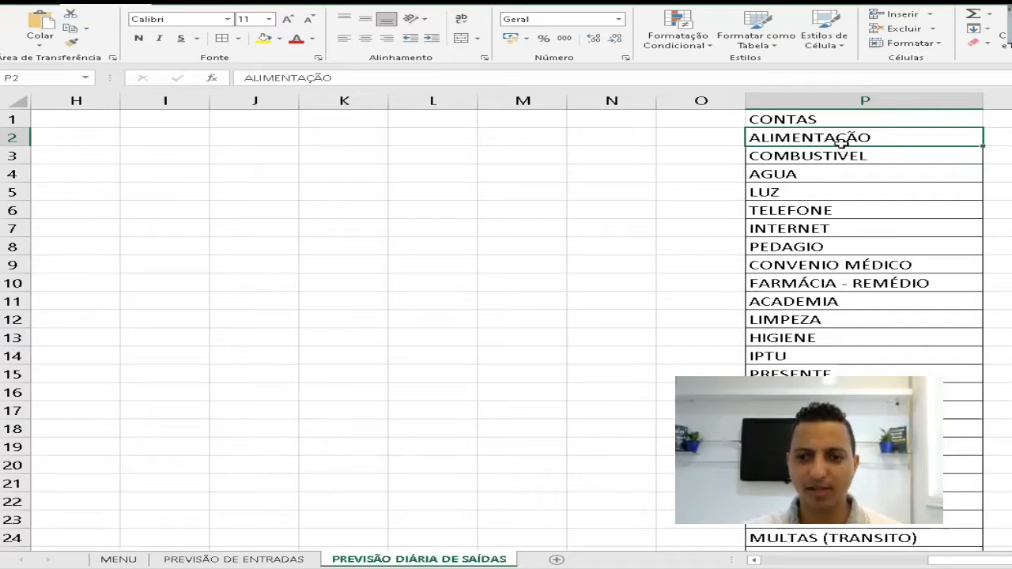
pyautogui.hotkey('ctrl', 'shift', 'Down')
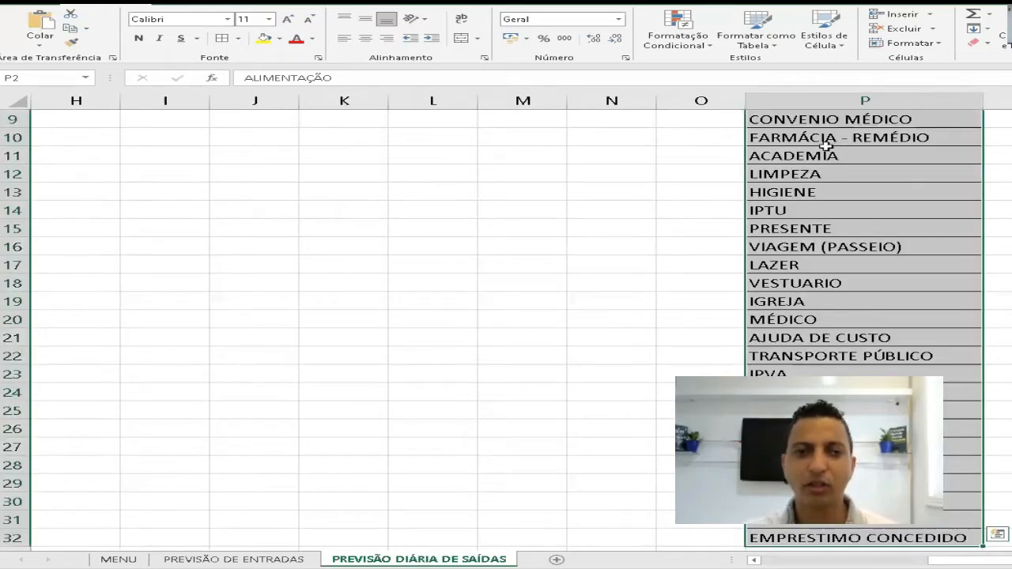
pyautogui.click(45, 77)
pyautogui.write('co')
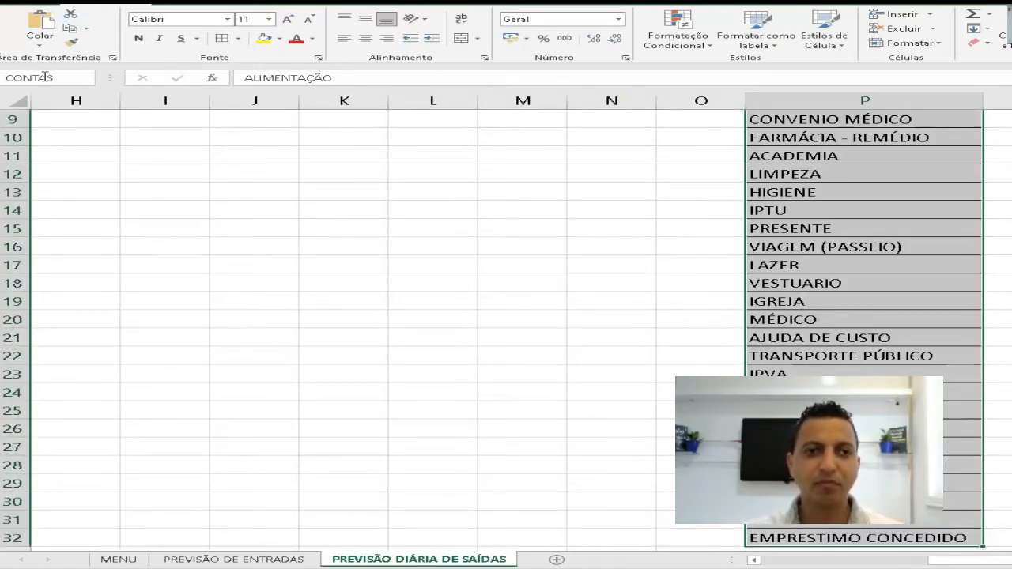
pyautogui.press('Return')
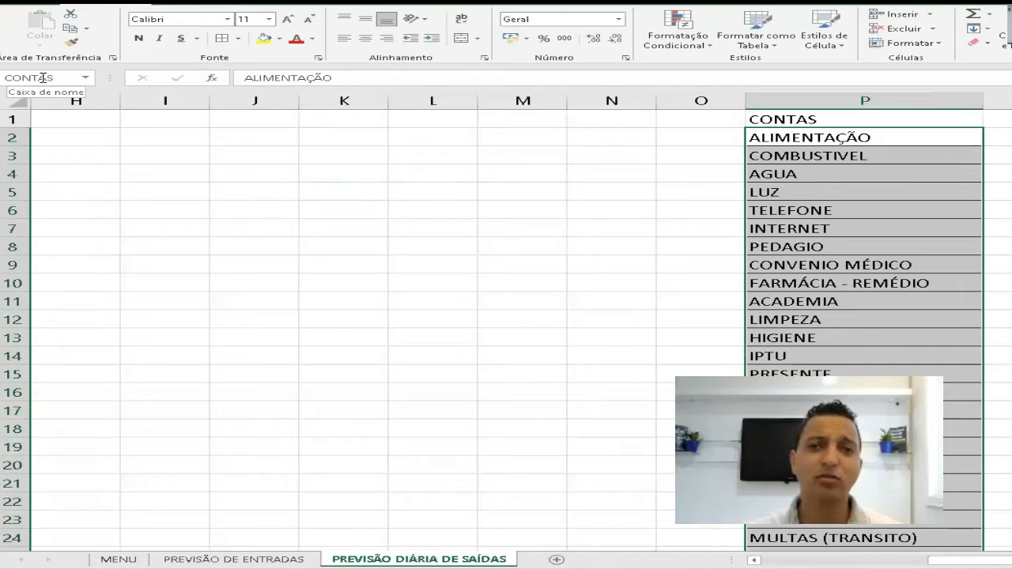
# - Enter the date 01/01/2021 in A2 as the first entry under DATA
pyautogui.press('Left')
pyautogui.press('Left')
pyautogui.press('Left')
pyautogui.press('Left')
pyautogui.press('Left')
pyautogui.press('Left')
pyautogui.press('Left')
pyautogui.press('Left')
pyautogui.press('Left')
pyautogui.press('Left')
pyautogui.press('Left')
pyautogui.press('Left')
pyautogui.press('Left')
pyautogui.press('Left')
pyautogui.press('Left')
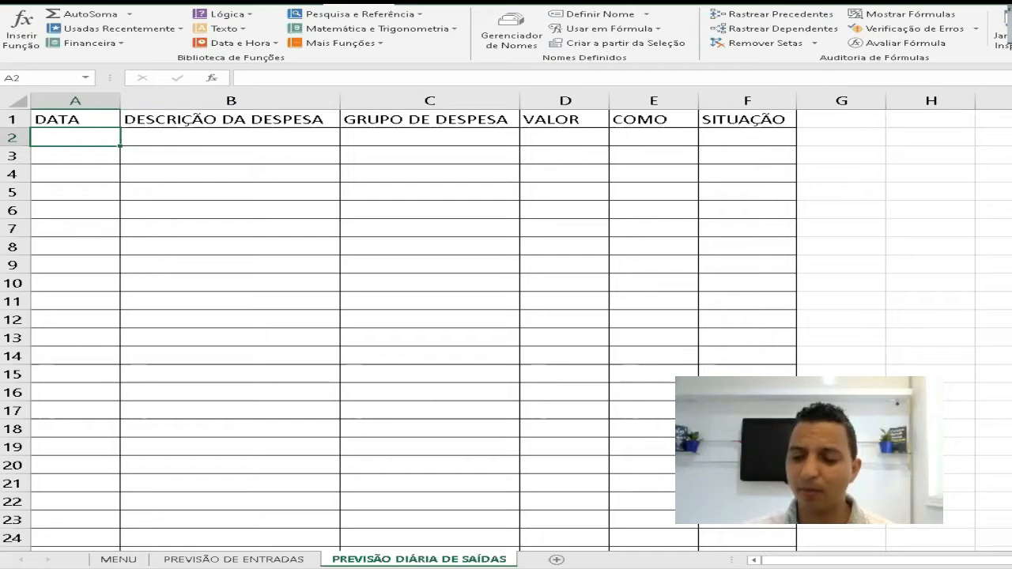
pyautogui.write('01/01/2021')
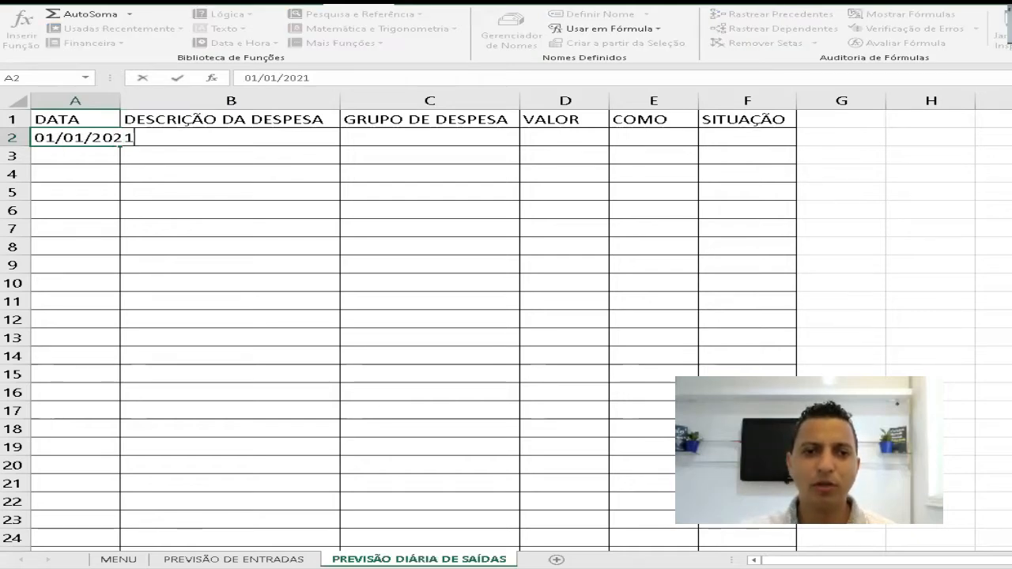
pyautogui.press('Return')
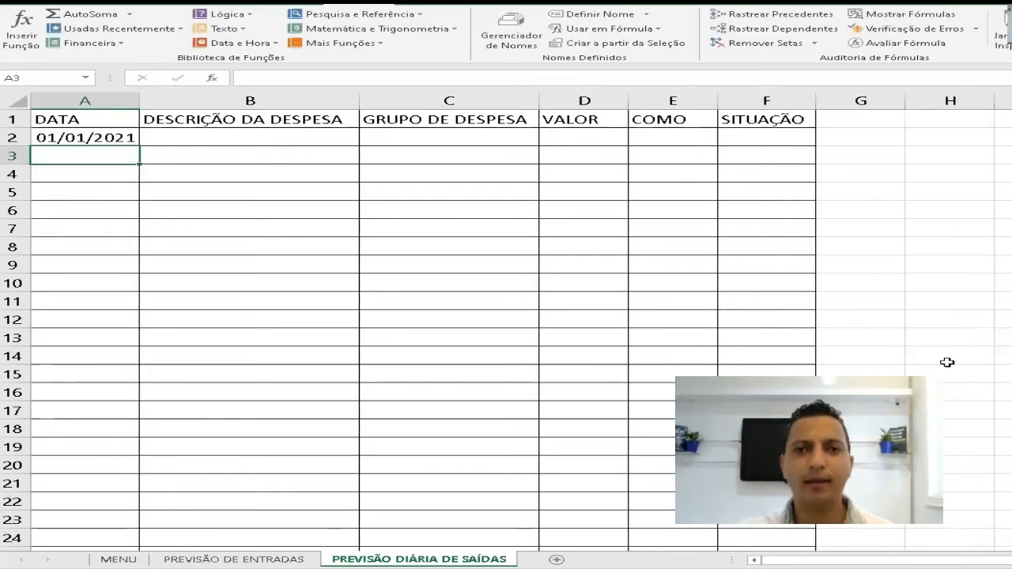
# - Enter the description PAGAMENTO CONTA DE ÁGUA in B2 and widen column B to fit the text
pyautogui.click(207, 138)
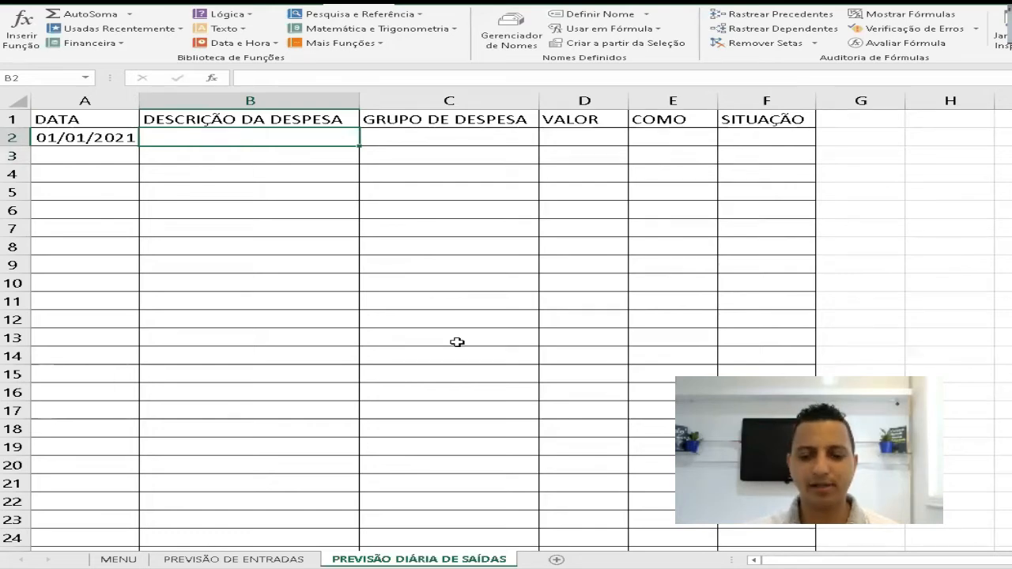
pyautogui.write('PAGAMENTO CONTA')
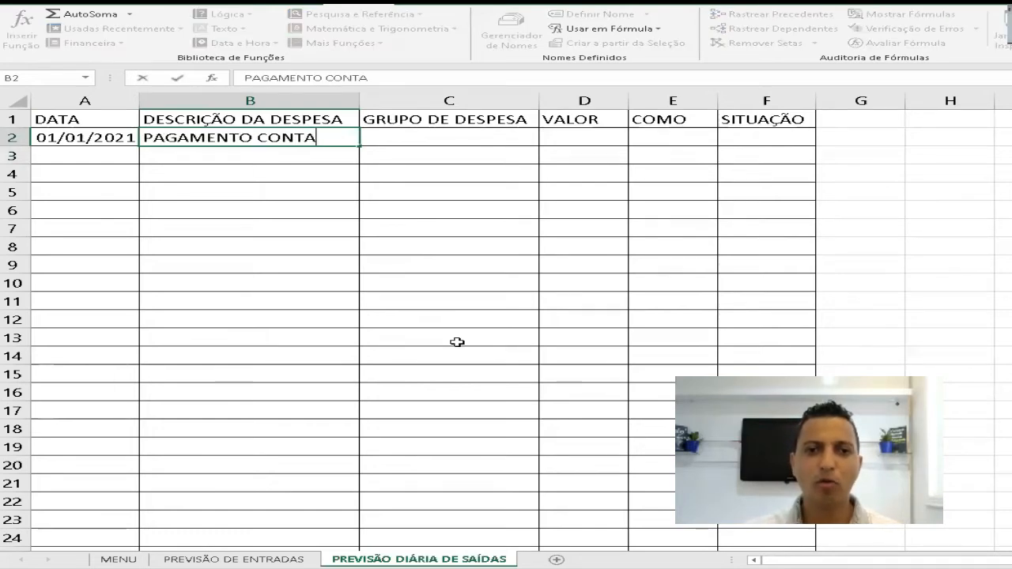
pyautogui.write(' DE ÁGUA')
pyautogui.press('Return')
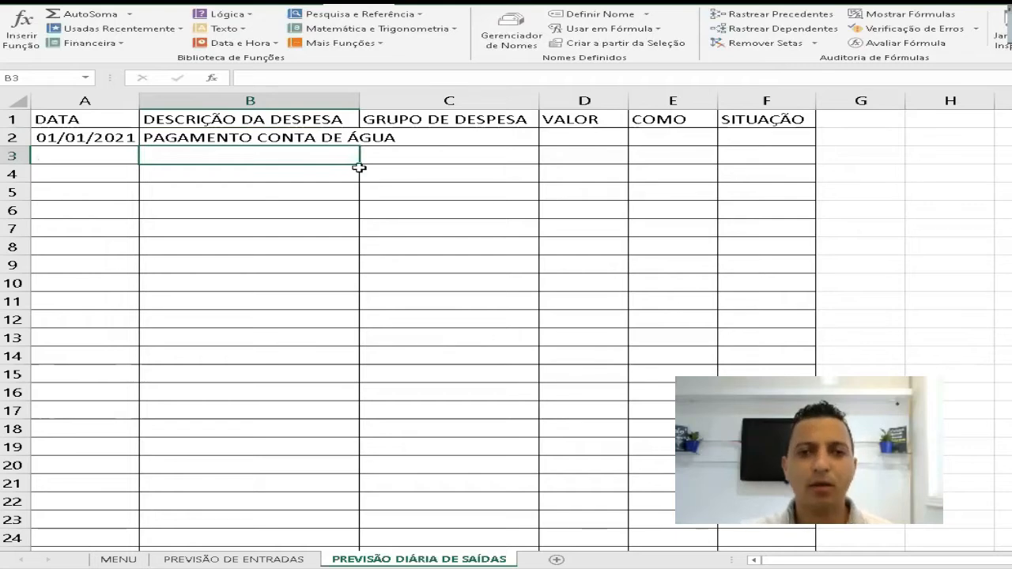
pyautogui.moveTo(359, 101); pyautogui.dragTo(414, 101)
# - Add list data validation with the source =CONTAS to the GRUPO DE DESPESA column from C2 down to the sheet's last row
pyautogui.click(479, 137)
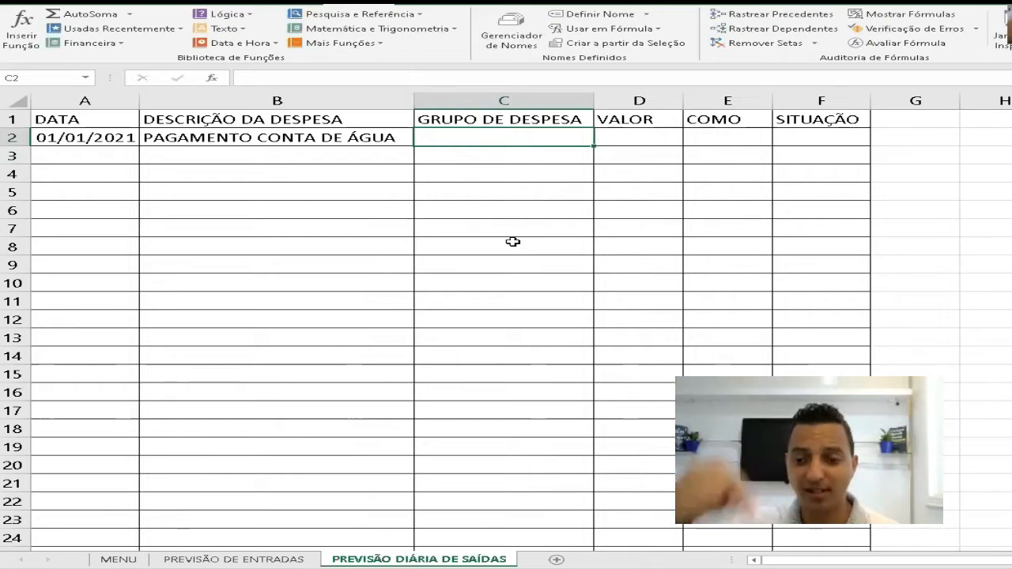
pyautogui.hotkey('ctrl', 'shift', 'Down')
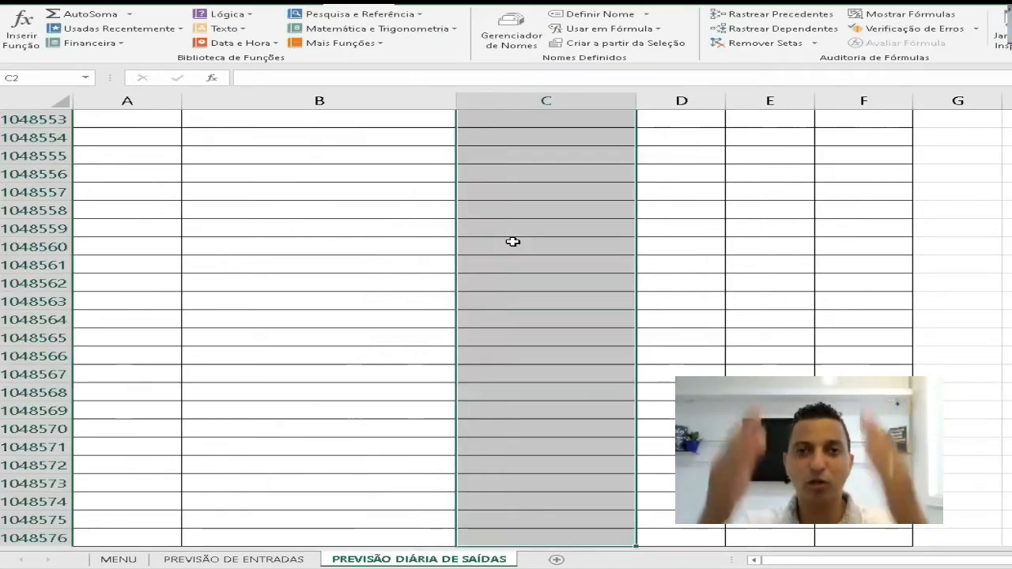
pyautogui.click(423, 4)
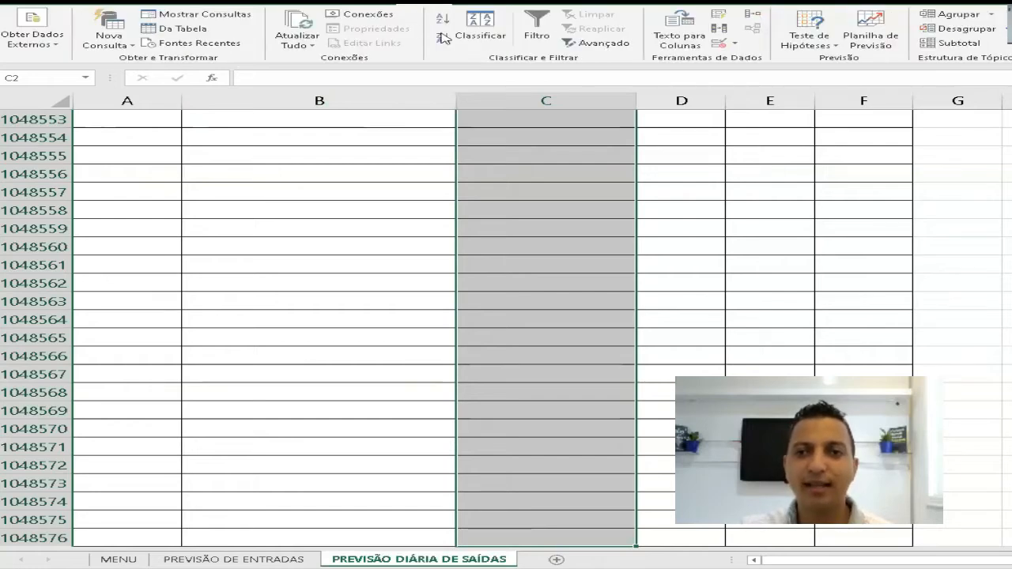
pyautogui.click(721, 43)
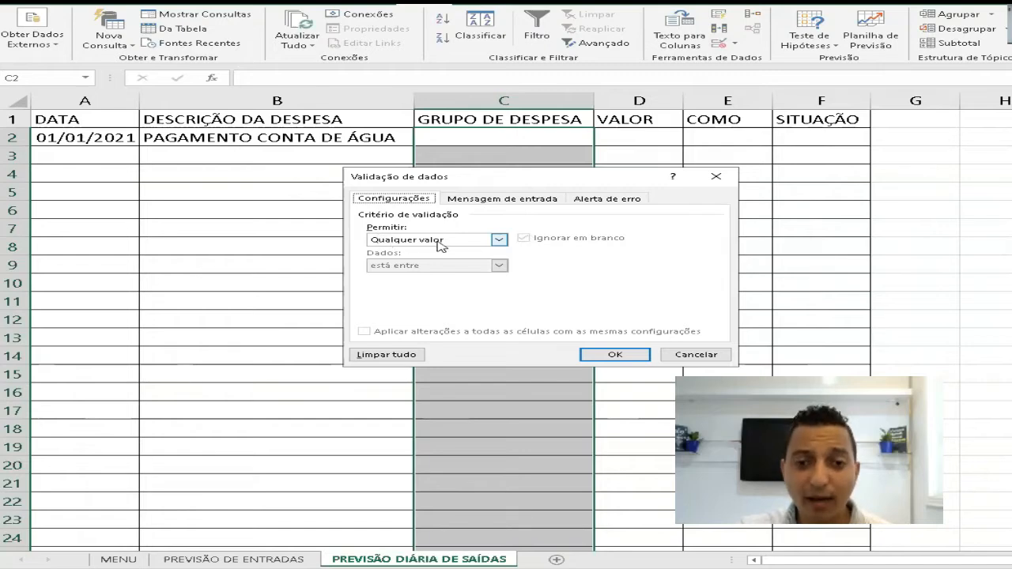
pyautogui.click(499, 240)
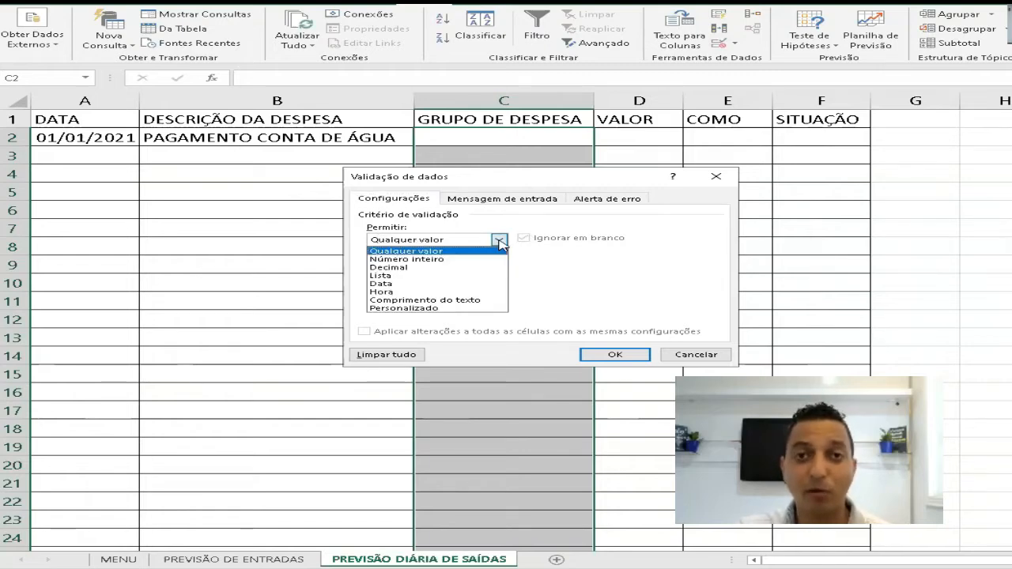
pyautogui.click(381, 276)
pyautogui.click(383, 290)
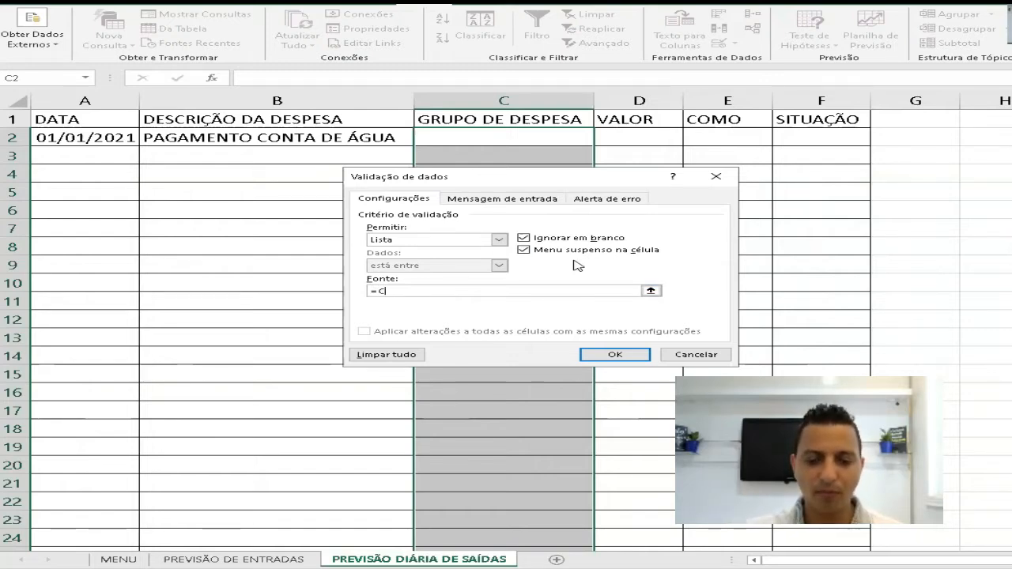
pyautogui.write('AS')
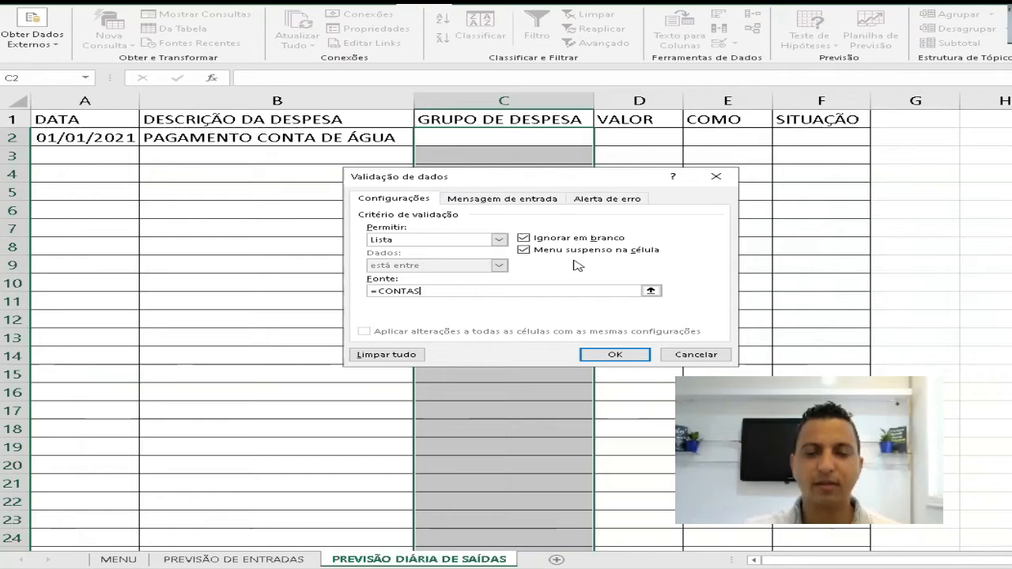
pyautogui.click(615, 356)
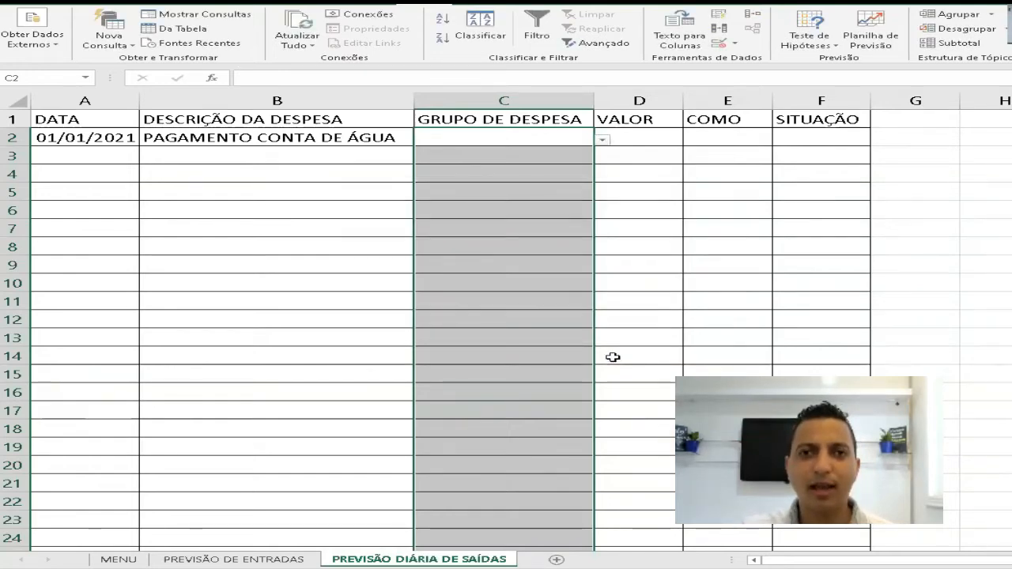
# - Choose AGUA from the expense group list in C2 for the water bill entry
pyautogui.click(602, 139)
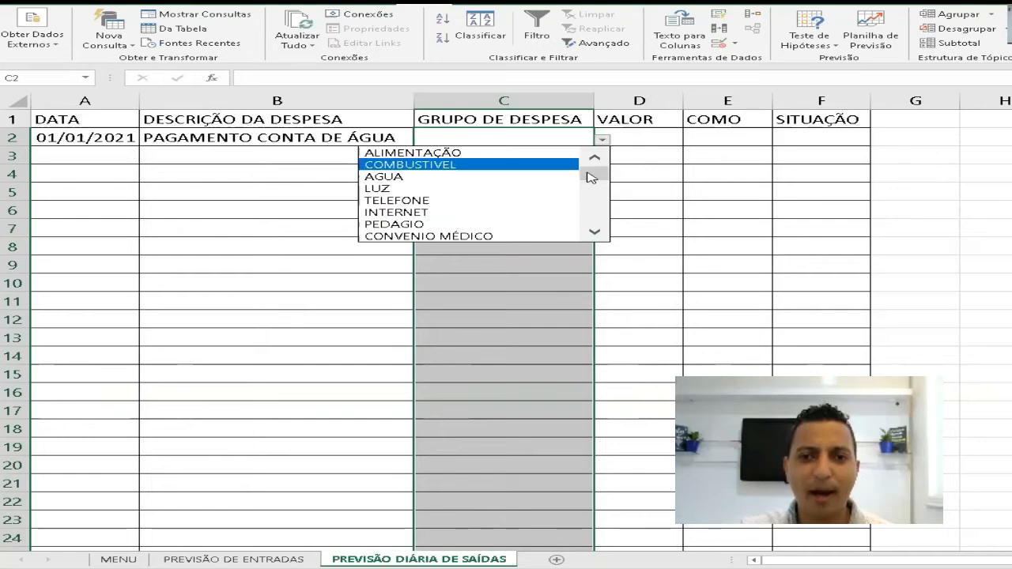
pyautogui.moveTo(591, 174); pyautogui.dragTo(594, 152)
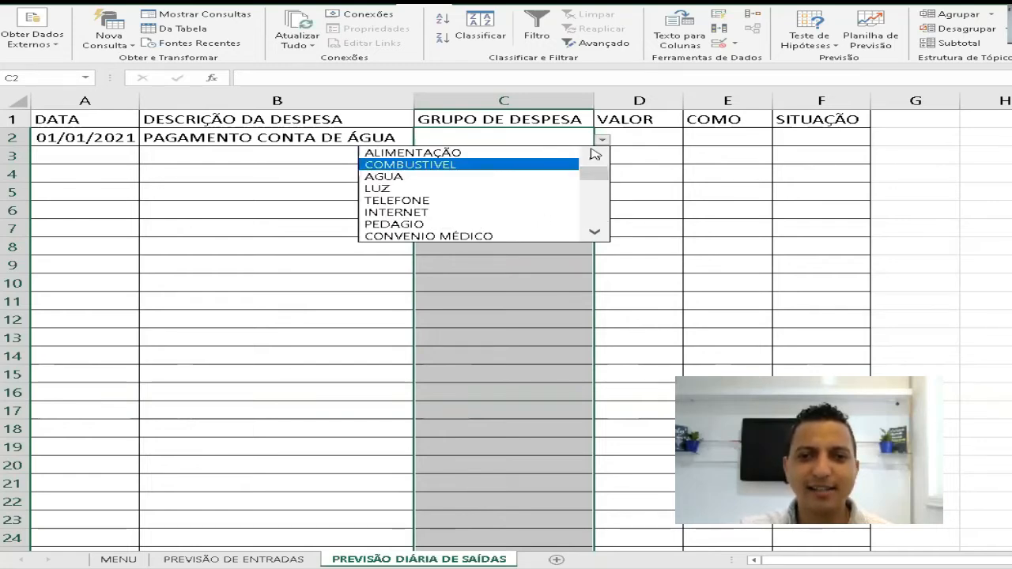
pyautogui.click(397, 177)
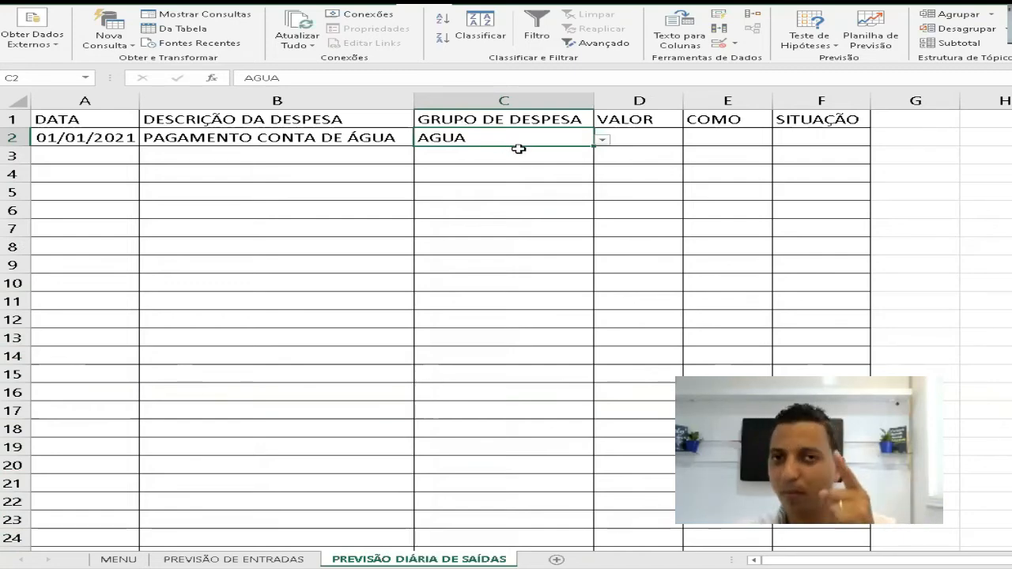
# - Enter 90 in D2 as the water bill's VALOR and apply the Contábil number format to the whole column D
pyautogui.press('Tab')
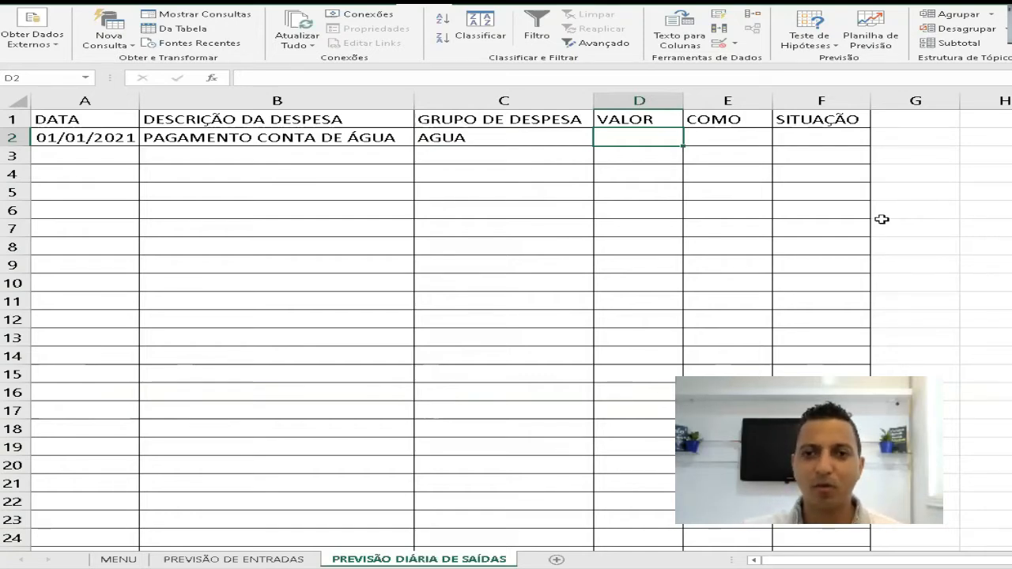
pyautogui.write('90')
pyautogui.press('Return')
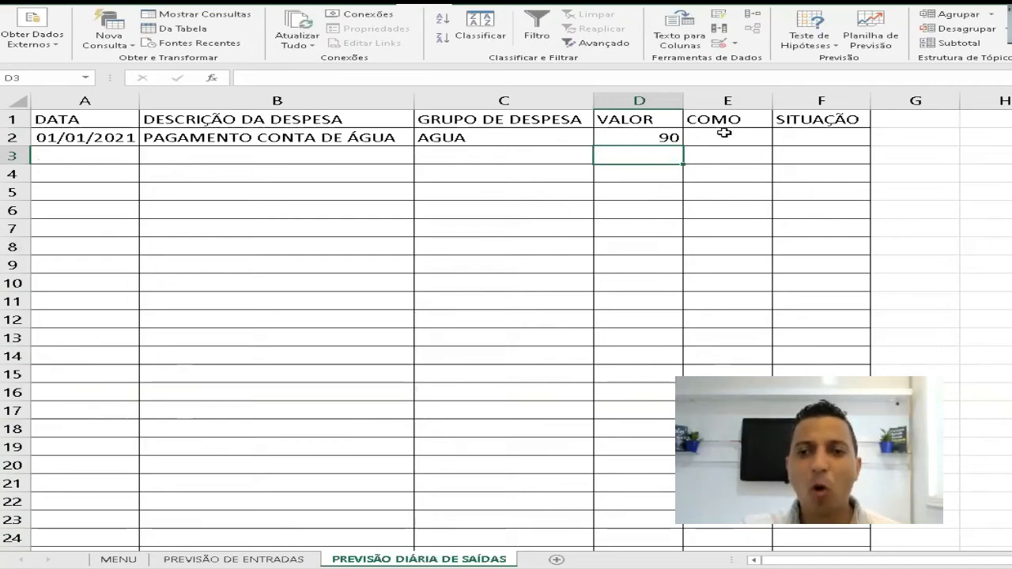
pyautogui.click(724, 132)
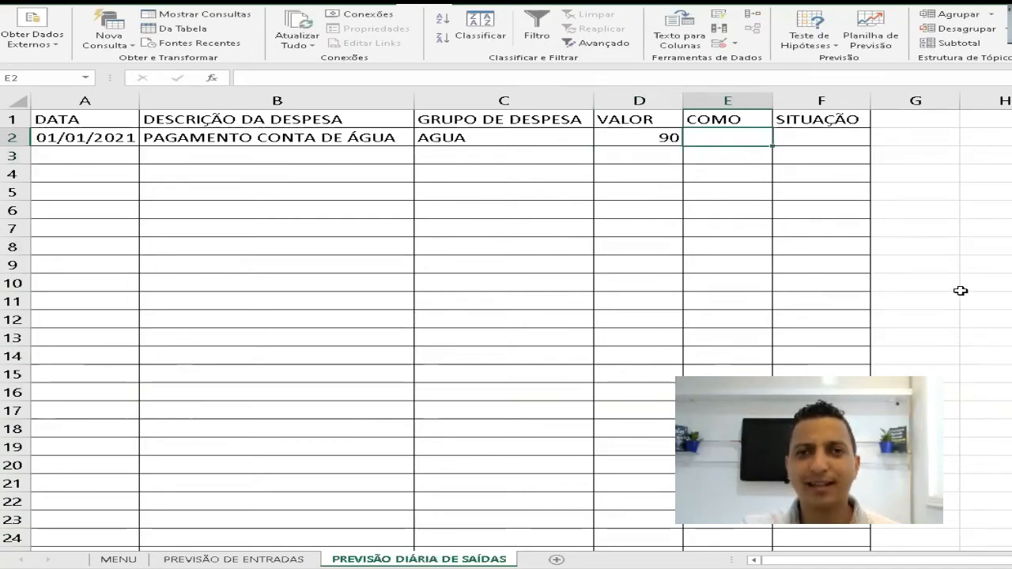
pyautogui.click(641, 103)
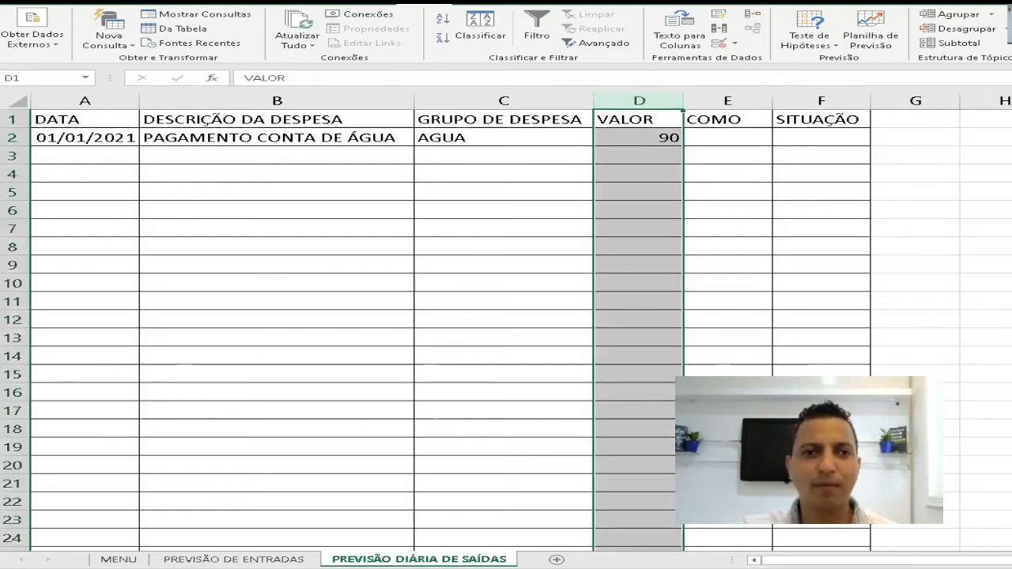
pyautogui.click(95, 2)
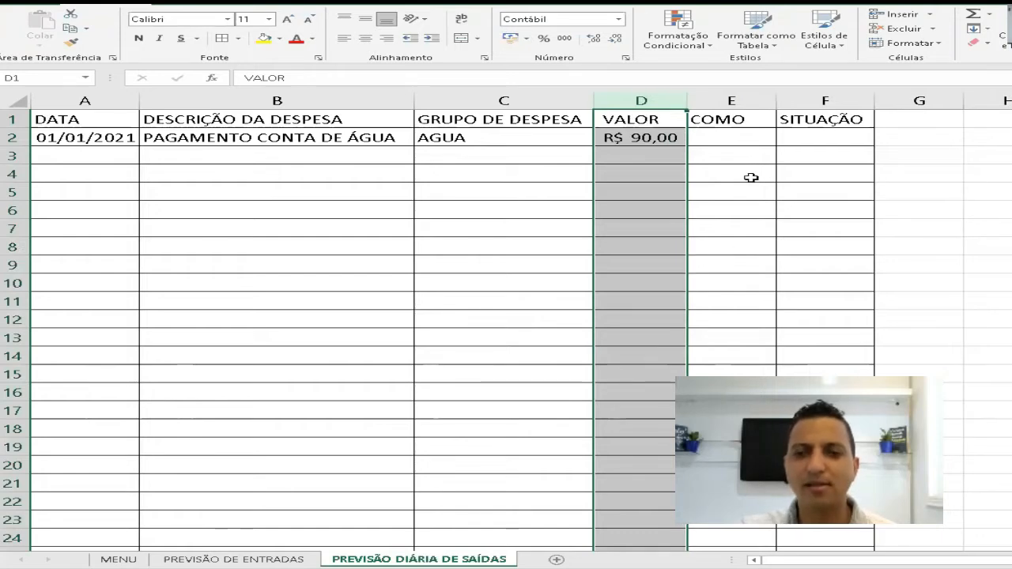
# - Enter the heading SITUAÇÃO in H1, beside the expense table
pyautogui.click(724, 137)
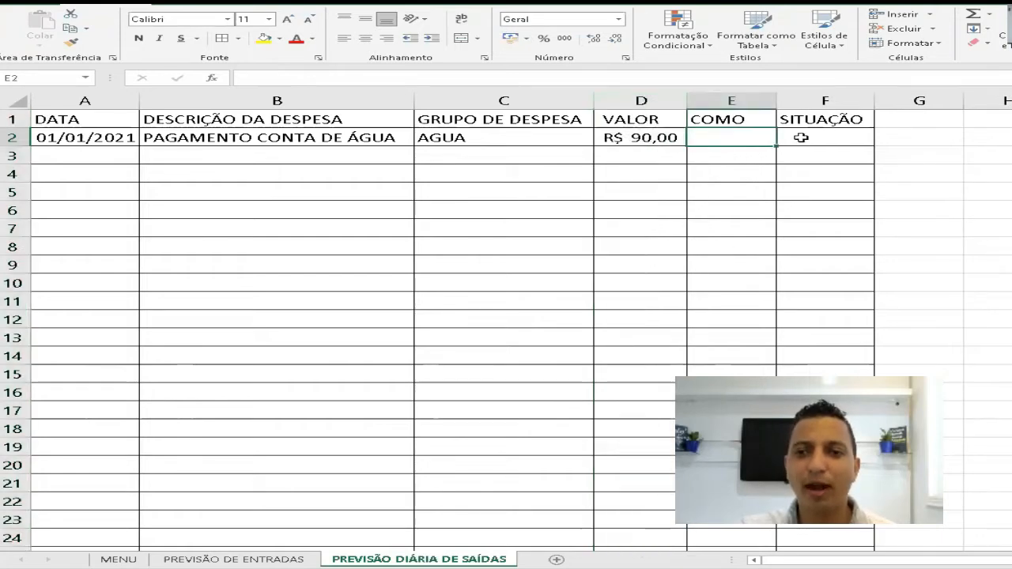
pyautogui.click(798, 137)
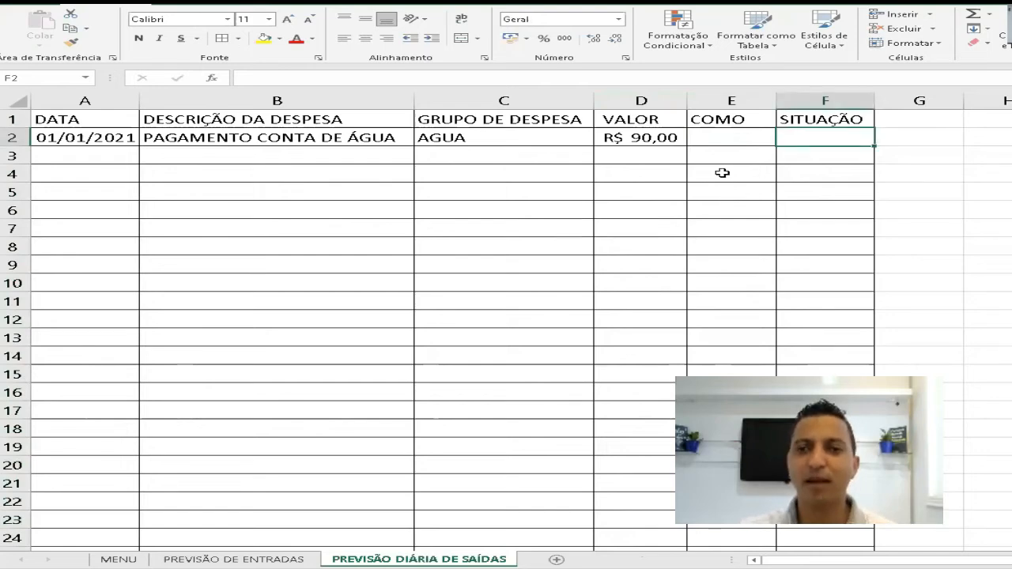
pyautogui.press('Up')
pyautogui.press('Right')
pyautogui.press('Right')
pyautogui.press('Right')
pyautogui.press('Right')
pyautogui.press('Right')
pyautogui.press('Left')
pyautogui.press('Left')
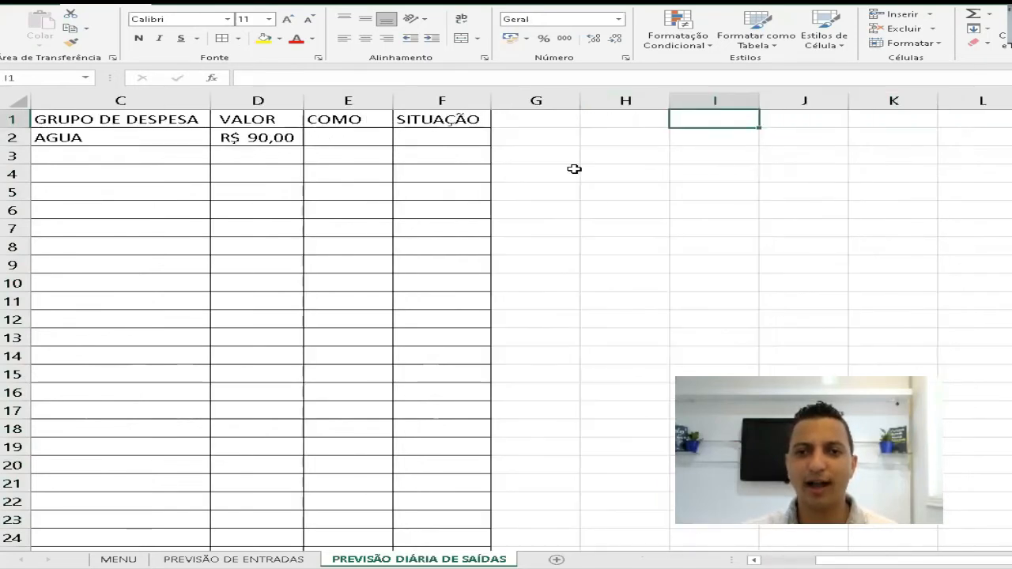
pyautogui.press('Left')
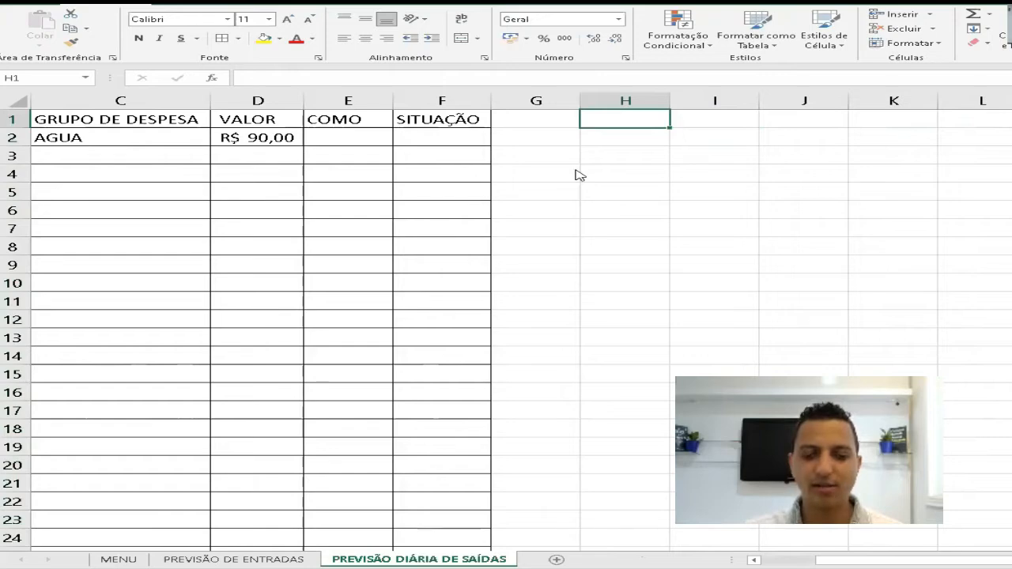
pyautogui.write('SITUAÇÃO')
pyautogui.press('Return')
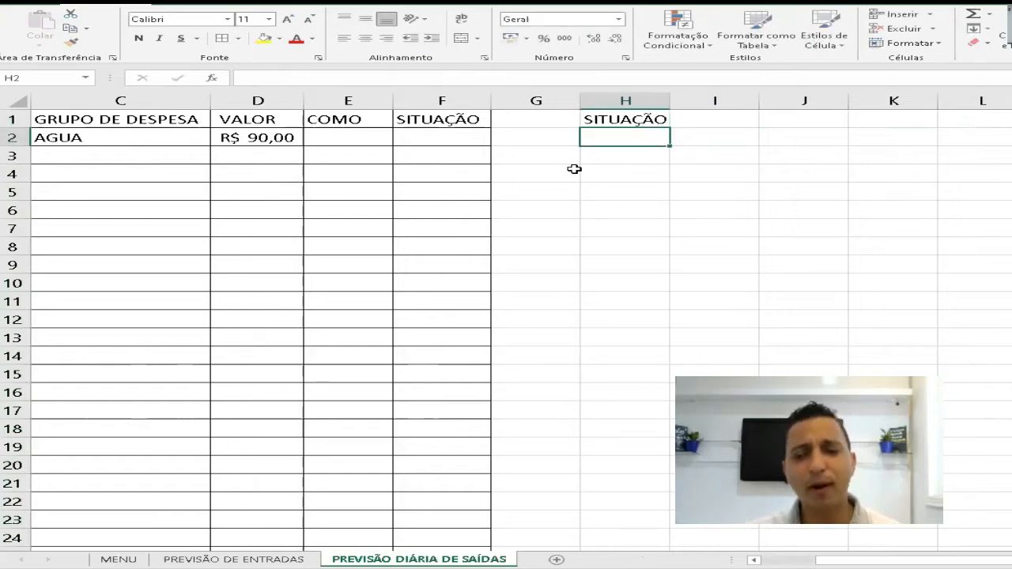
# - List the status options PAGO in H2 and EM ABERTO in H3 under the SITUAÇÃO heading
pyautogui.write('PAG')
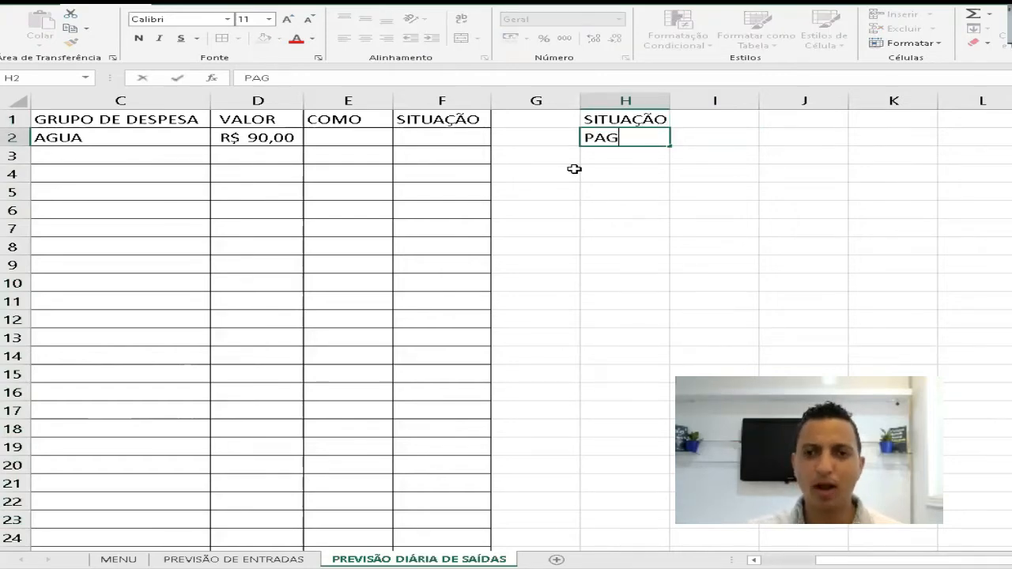
pyautogui.write('O')
pyautogui.press('Return')
pyautogui.write('EM ABERTO')
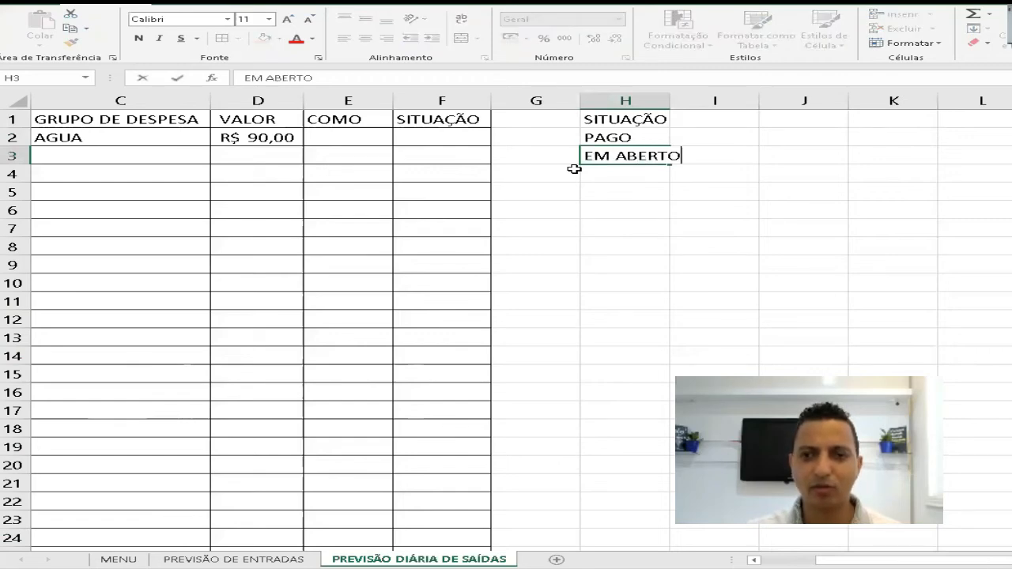
pyautogui.press('Return')
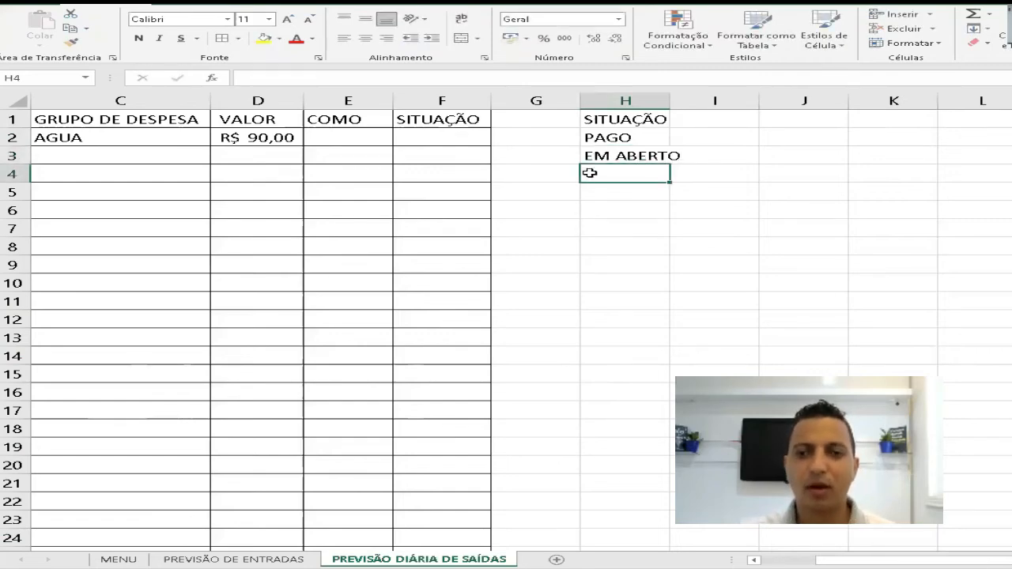
# - Widen column H to fit its text and add borders to all cells in H1:I3
pyautogui.moveTo(669, 100); pyautogui.dragTo(695, 100)
pyautogui.moveTo(630, 119); pyautogui.dragTo(739, 156)
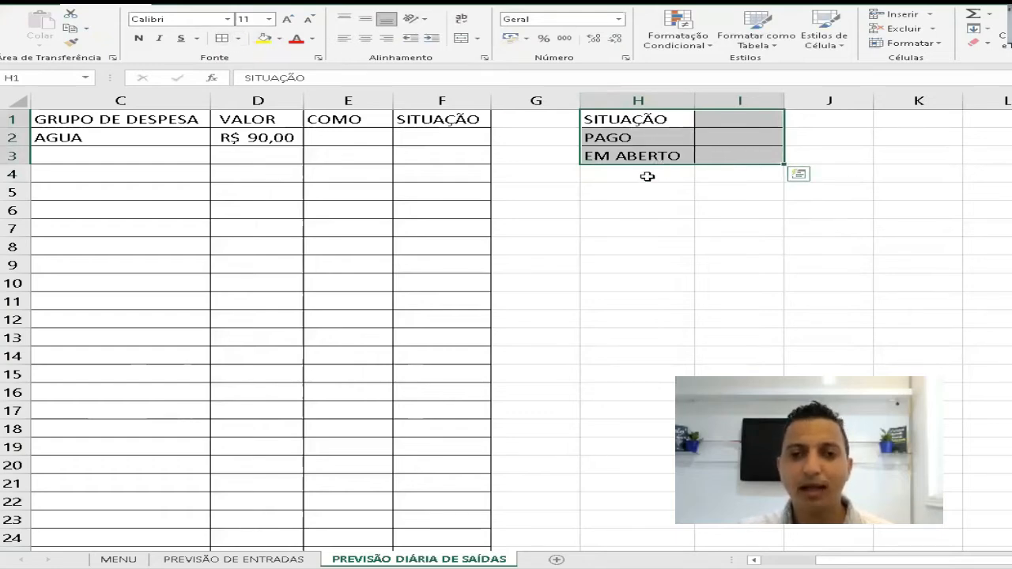
# - Enter the title TOTAL PAGO POR FORMA DE PAGAMENTO in H6, below the status block
pyautogui.click(617, 209)
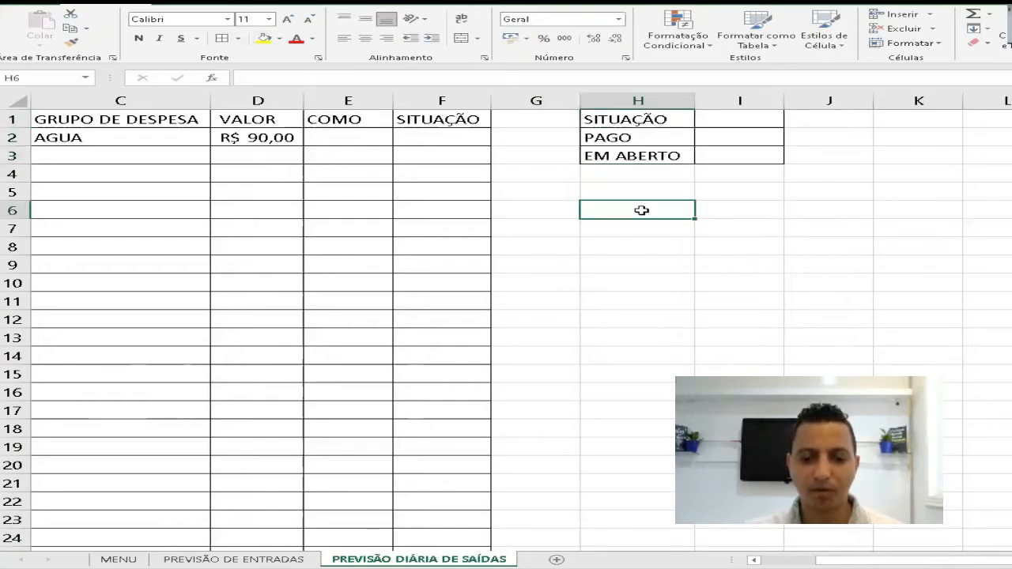
pyautogui.write('TOTAL PAGO')
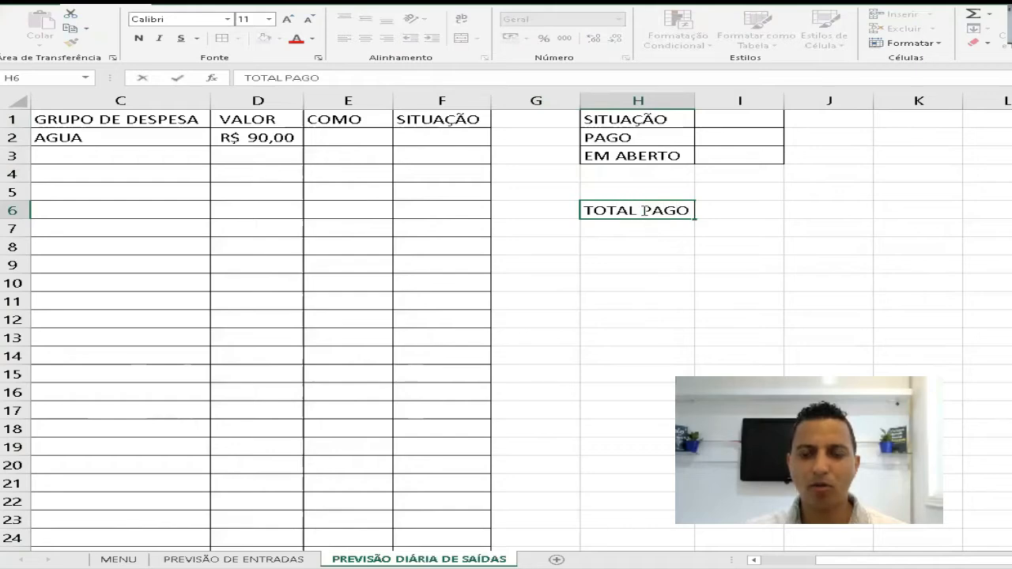
pyautogui.hotkey('ctrl', 'Return')
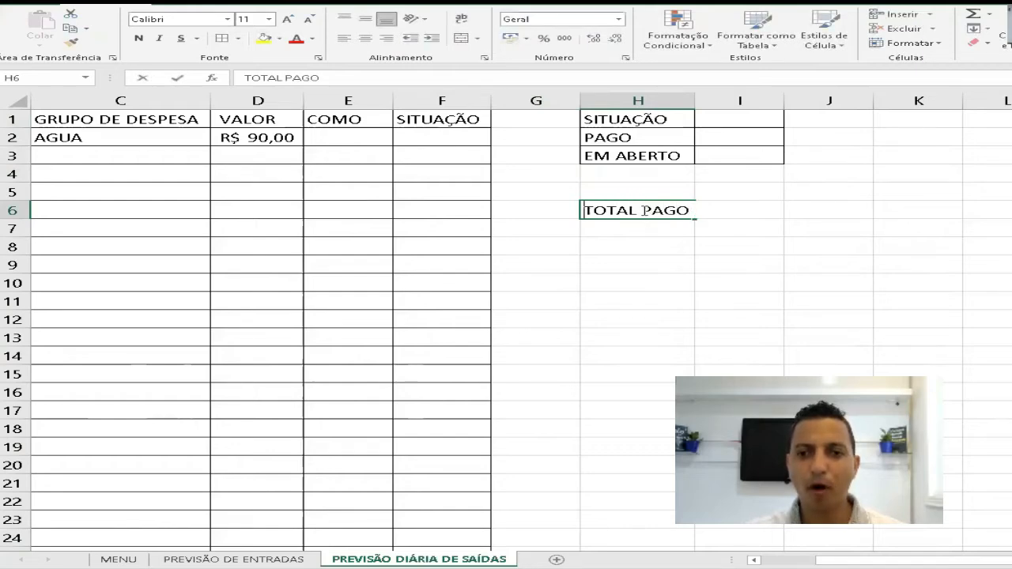
pyautogui.write('PO')
pyautogui.press('Escape')
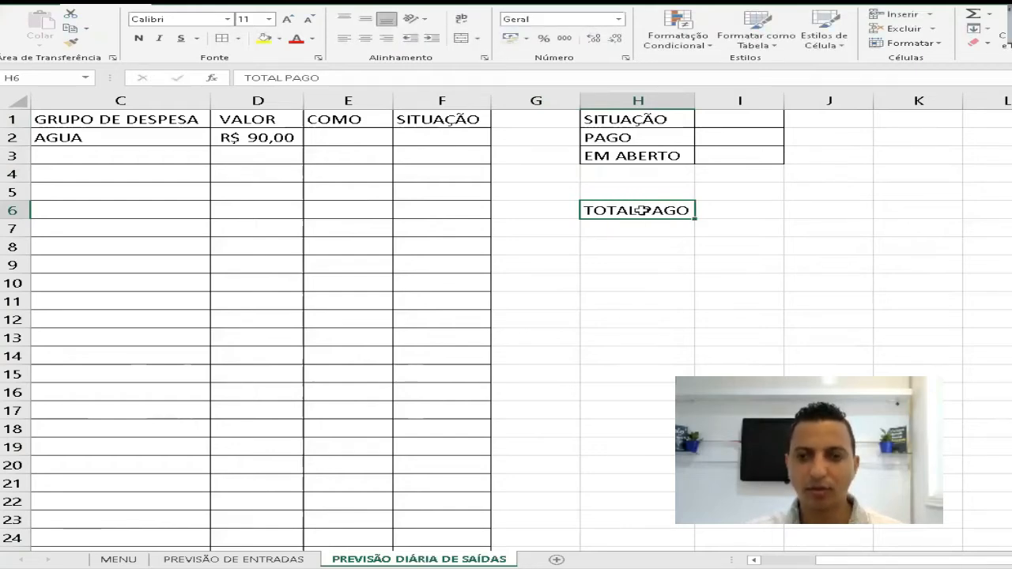
pyautogui.doubleClick(642, 210)
pyautogui.write('POR FORMA')
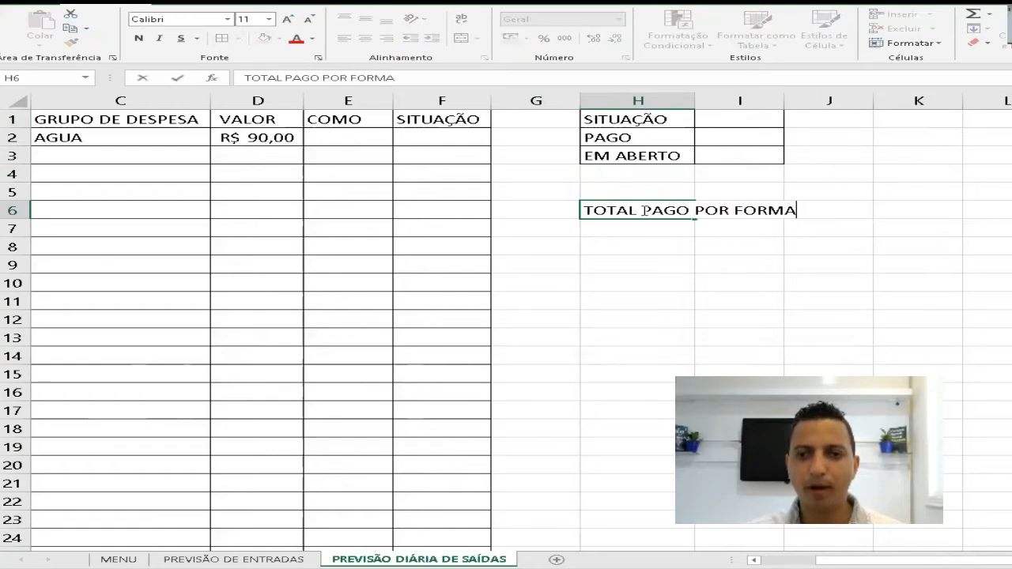
pyautogui.write(' DE PAGAMENTO')
pyautogui.press('Return')
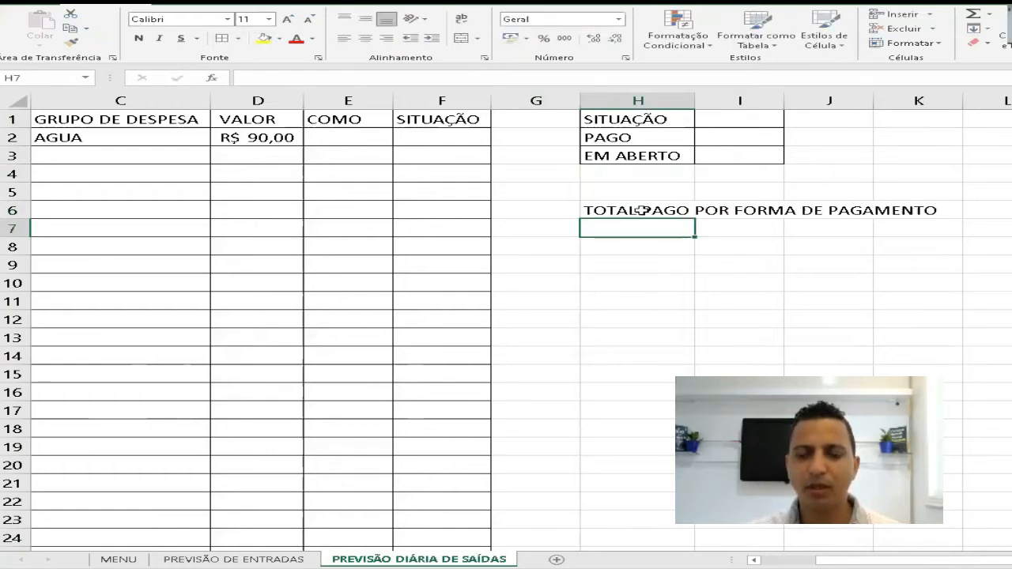
# - Enter DINHEIRO in H7 as the first payment method under the TOTAL PAGO POR FORMA DE PAGAMENTO title
pyautogui.write('FINHE')
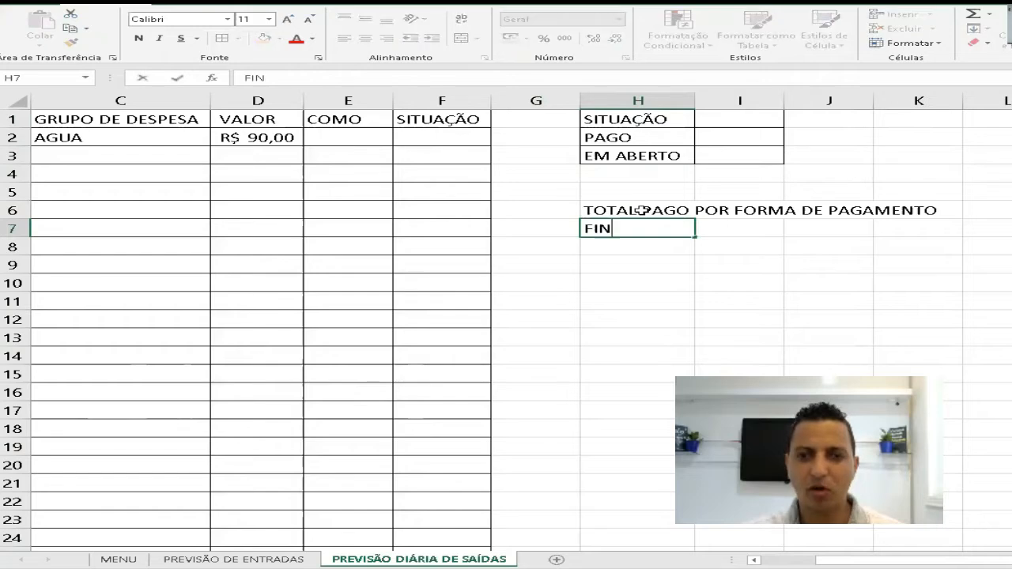
pyautogui.press('BackSpace')
pyautogui.press('BackSpace')
pyautogui.press('BackSpace')
pyautogui.press('BackSpace')
pyautogui.write('DINHEIRO')
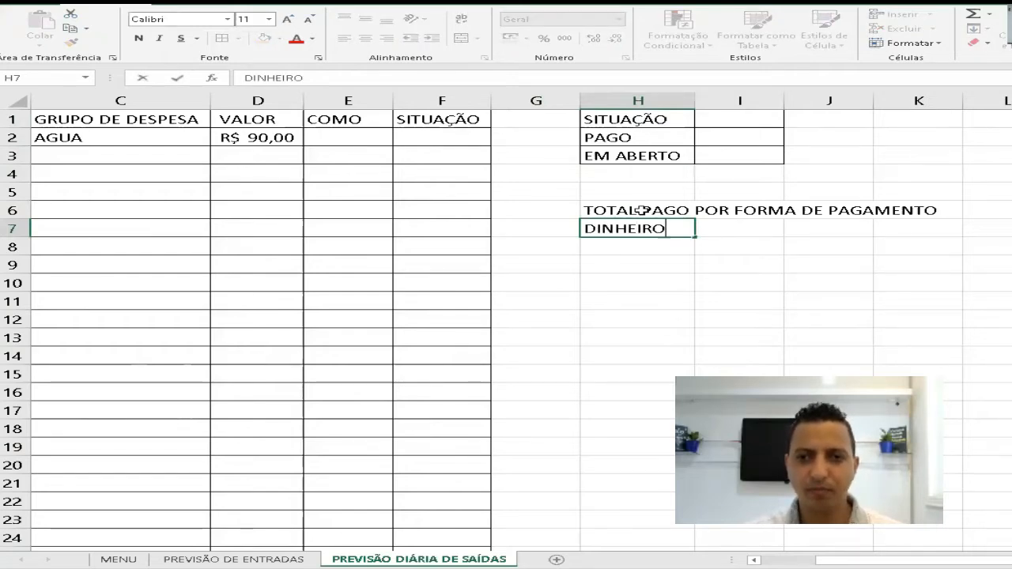
pyautogui.press('Return')
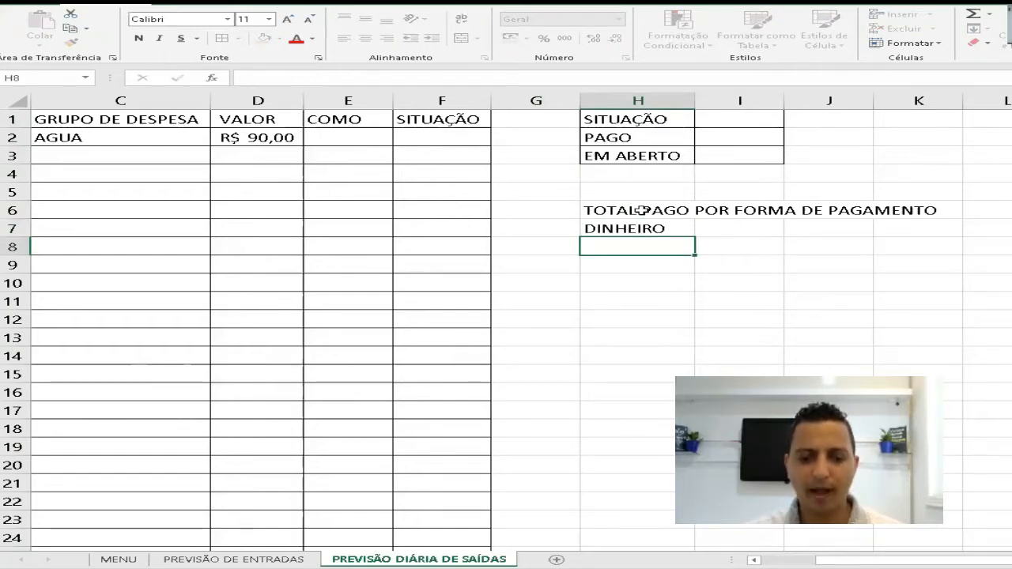
# - Enter CARTÃO DE CRÉDITO in H8, below DINHEIRO
pyautogui.write('CARTÃO CRÉDITO')
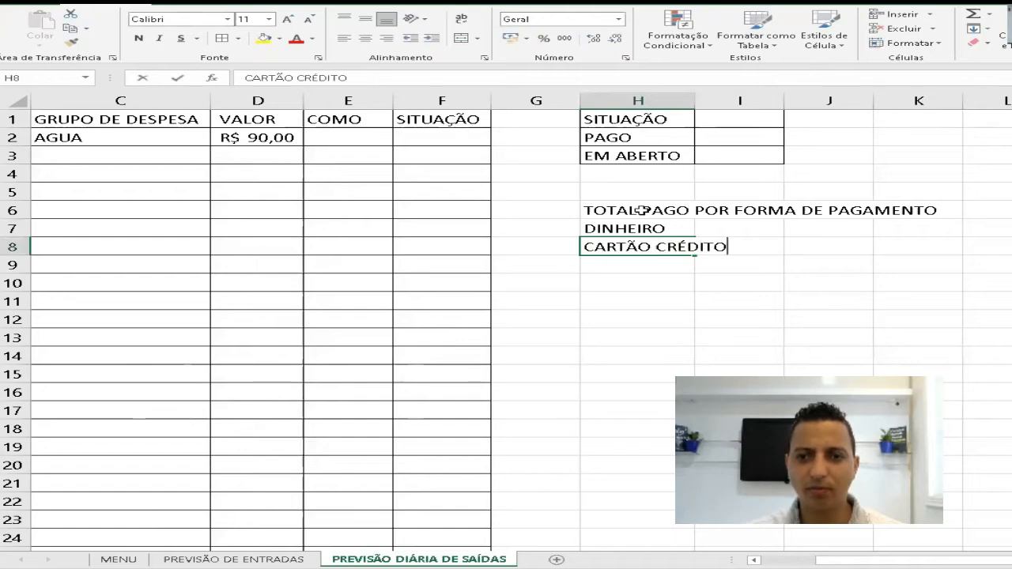
pyautogui.press('BackSpace')
pyautogui.press('BackSpace')
pyautogui.press('BackSpace')
pyautogui.press('BackSpace')
pyautogui.press('BackSpace')
pyautogui.press('BackSpace')
pyautogui.press('BackSpace')
pyautogui.write('DE CR')
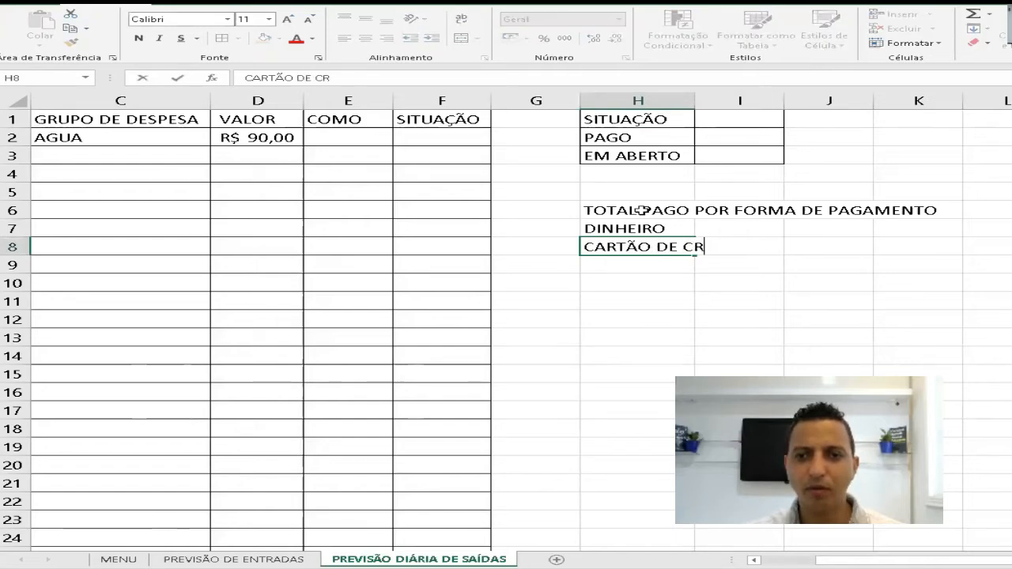
pyautogui.write('ÉDITO')
pyautogui.press('Return')
# - Enter CARTÃO DE DÉBITO in H9 to complete the list of payment methods
pyautogui.write('CARTÃO ')
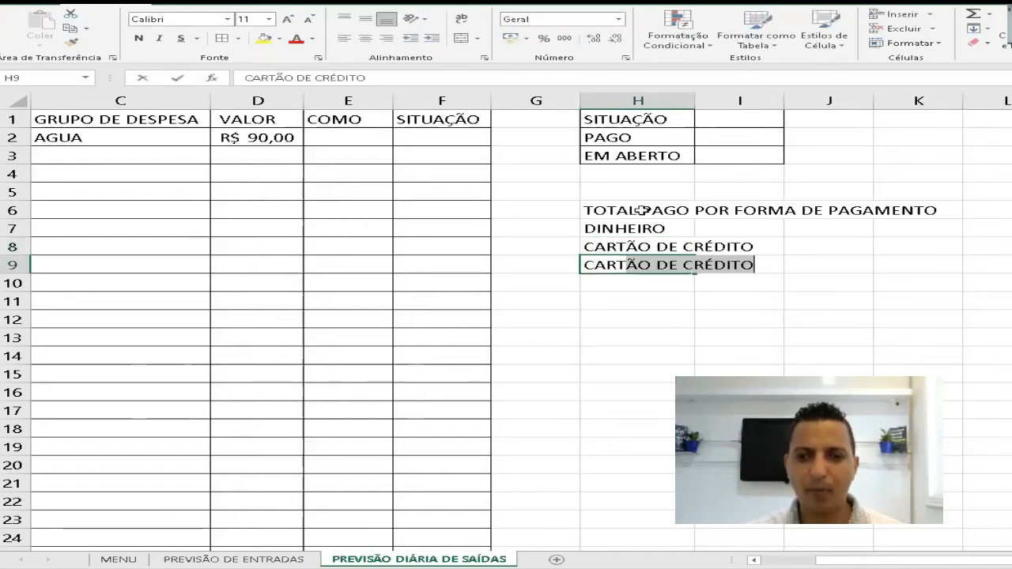
pyautogui.write('DE DÉB')
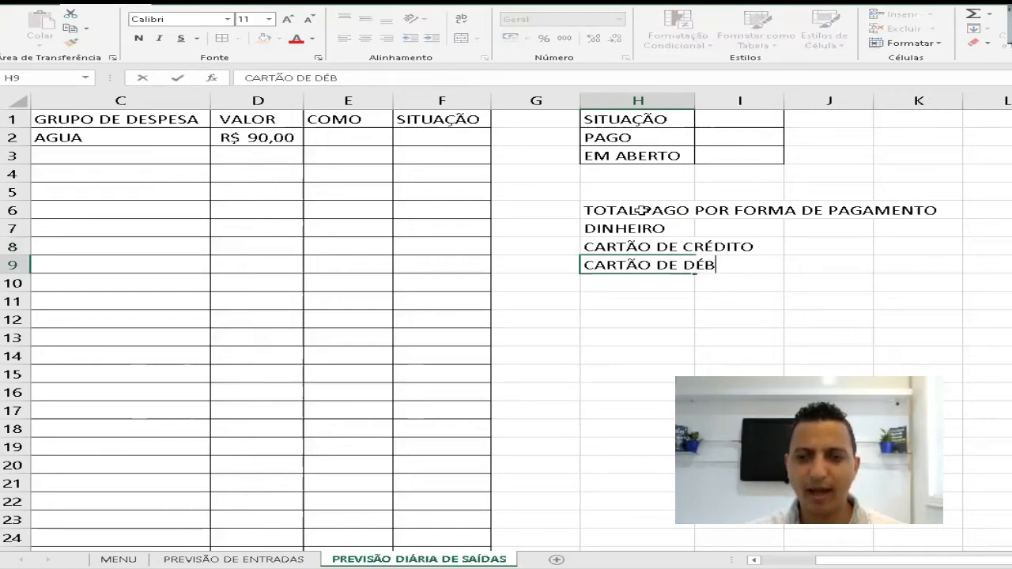
pyautogui.write('ITO')
pyautogui.press('Return')
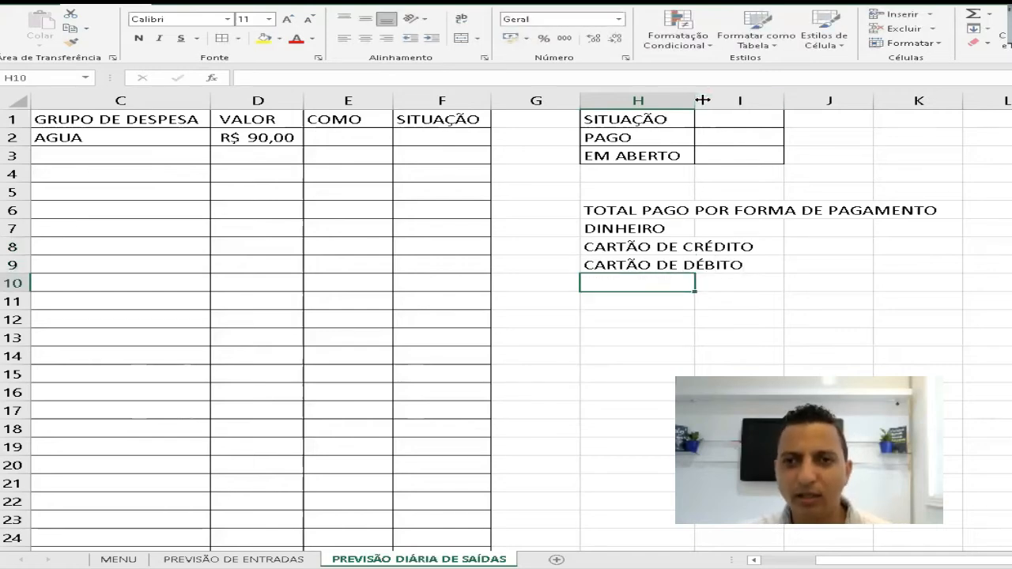
# - Widen column H to fit the payment method names and add borders to all cells in H6:I9
pyautogui.moveTo(696, 100); pyautogui.dragTo(760, 101)
pyautogui.moveTo(643, 205); pyautogui.dragTo(840, 259)
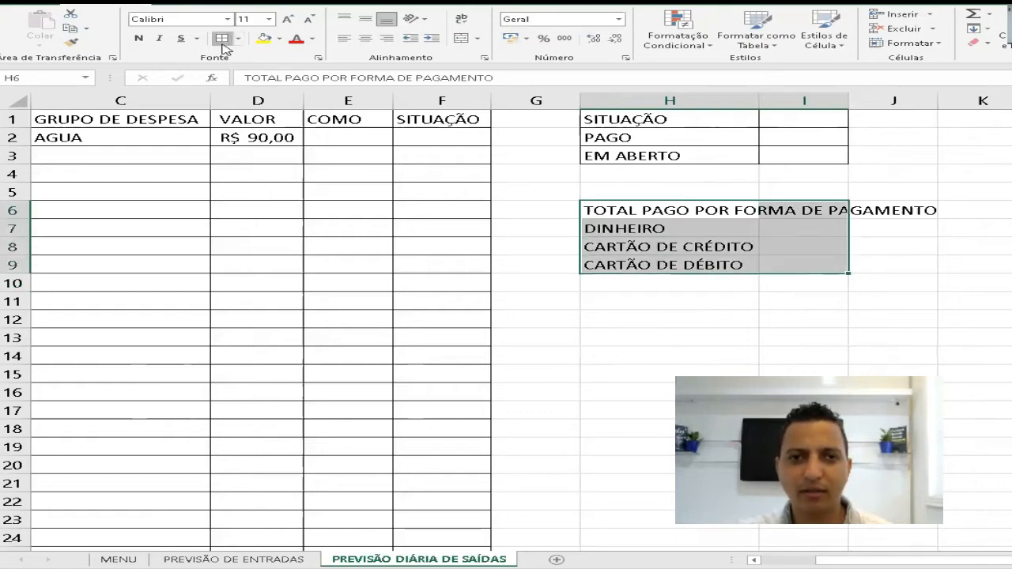
pyautogui.click(816, 216)
# - Center the TOTAL PAGO POR FORMA DE PAGAMENTO title across H6:I6 with the Centralizar seleção horizontal alignment, without merging the cells
pyautogui.moveTo(679, 208); pyautogui.dragTo(822, 208)
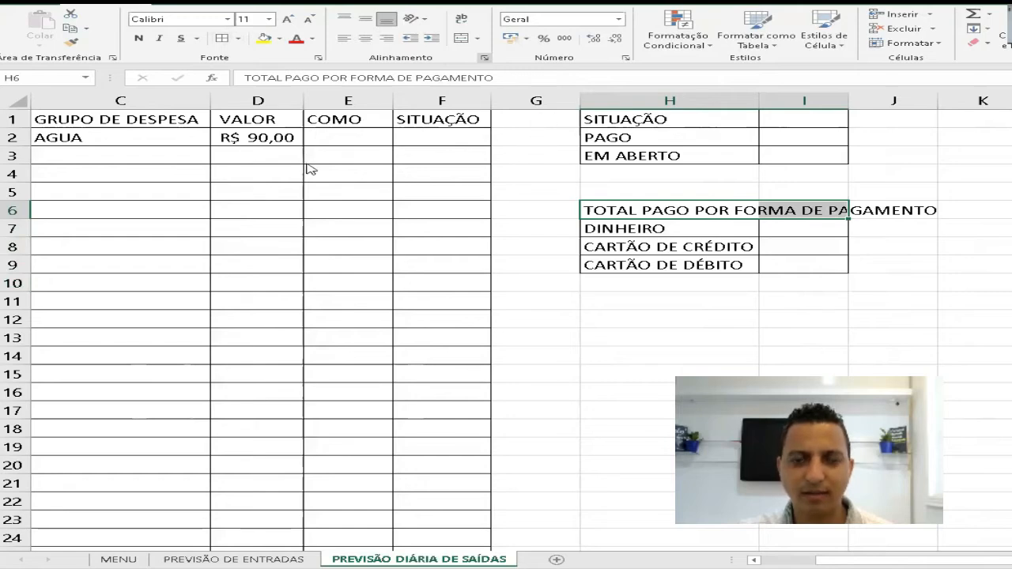
pyautogui.hotkey('ctrl', '1')
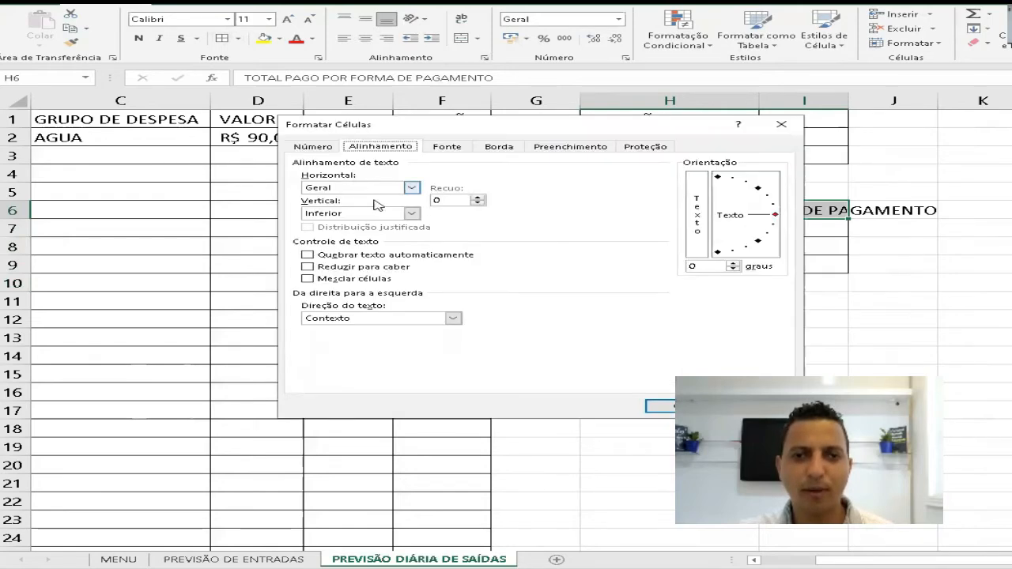
pyautogui.click(380, 187)
pyautogui.click(369, 250)
pyautogui.click(689, 407)
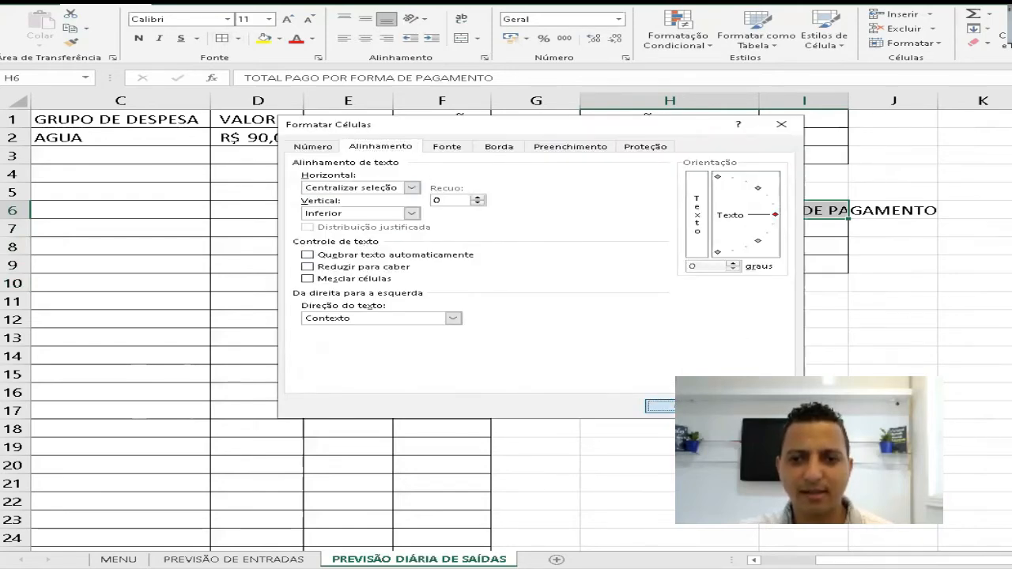
# - Widen column H further so the payment method title fits within columns H and I
pyautogui.moveTo(759, 98); pyautogui.dragTo(878, 102)
pyautogui.hotkey('ctrl', 'z')
pyautogui.click(789, 98)
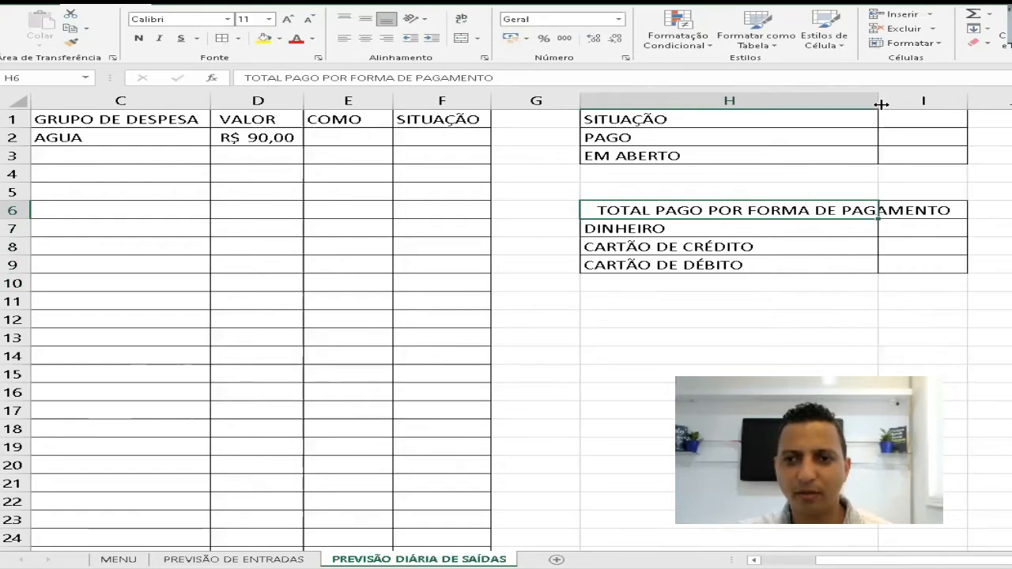
pyautogui.click(797, 324)
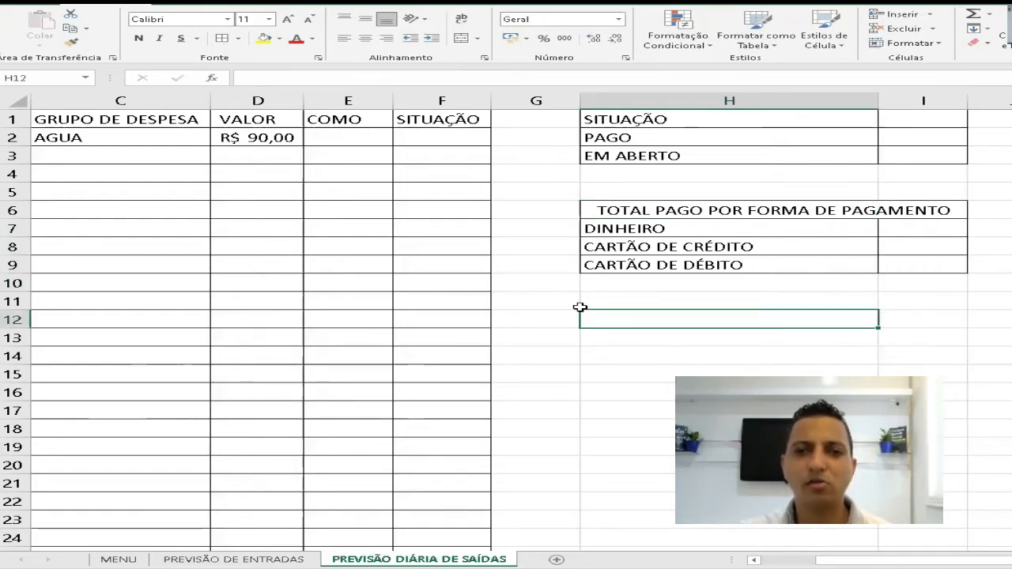
# - Assign the range name COMO to the payment methods in H7:H9
pyautogui.click(359, 139)
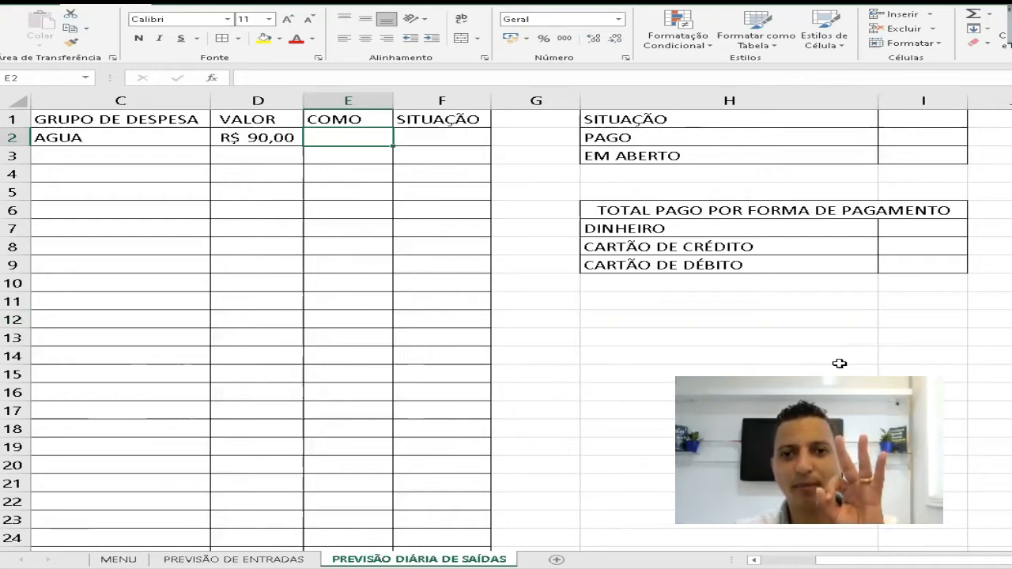
pyautogui.moveTo(675, 230); pyautogui.dragTo(743, 266)
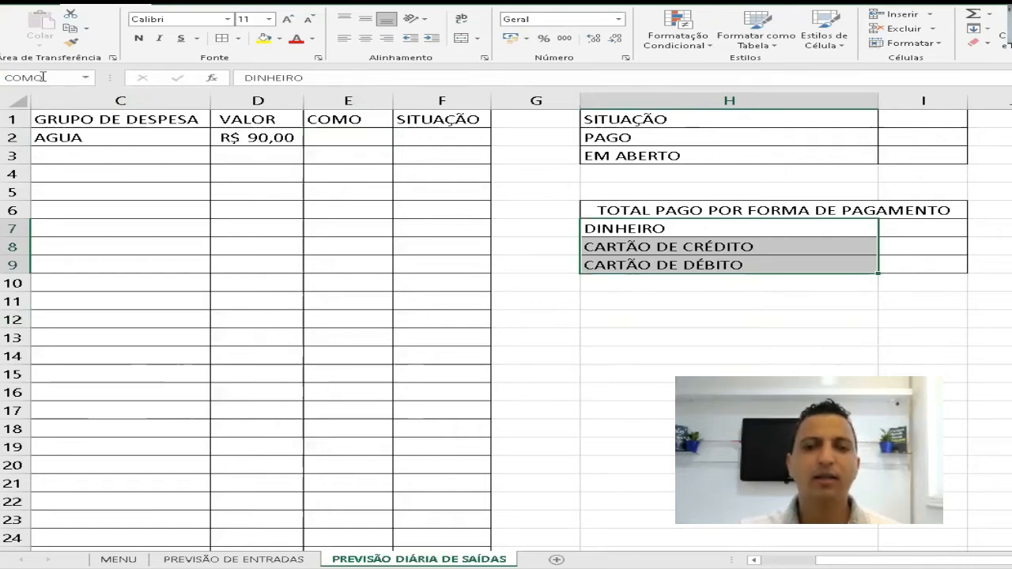
pyautogui.click(352, 119)
pyautogui.click(435, 120)
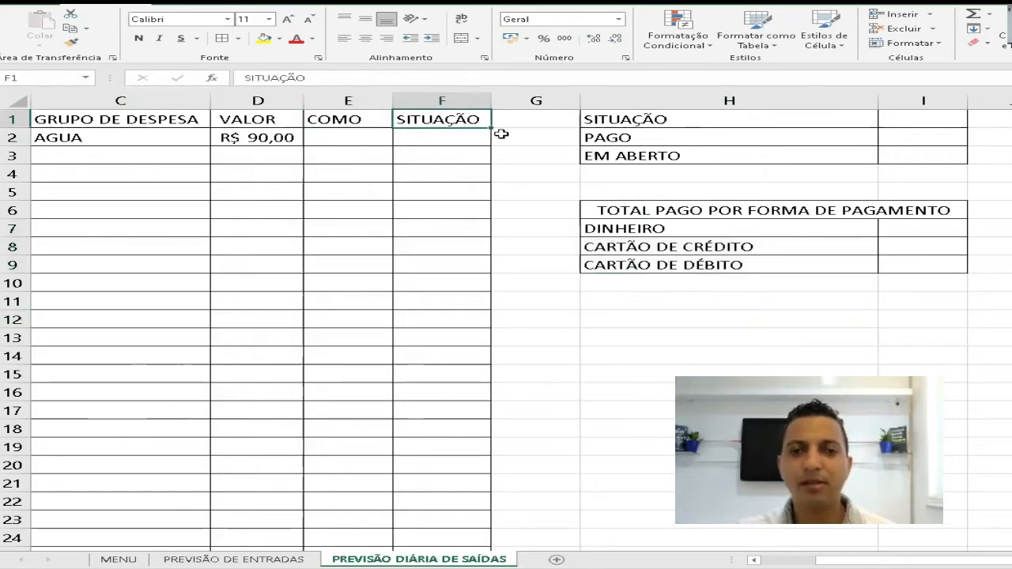
pyautogui.moveTo(623, 134); pyautogui.dragTo(625, 156)
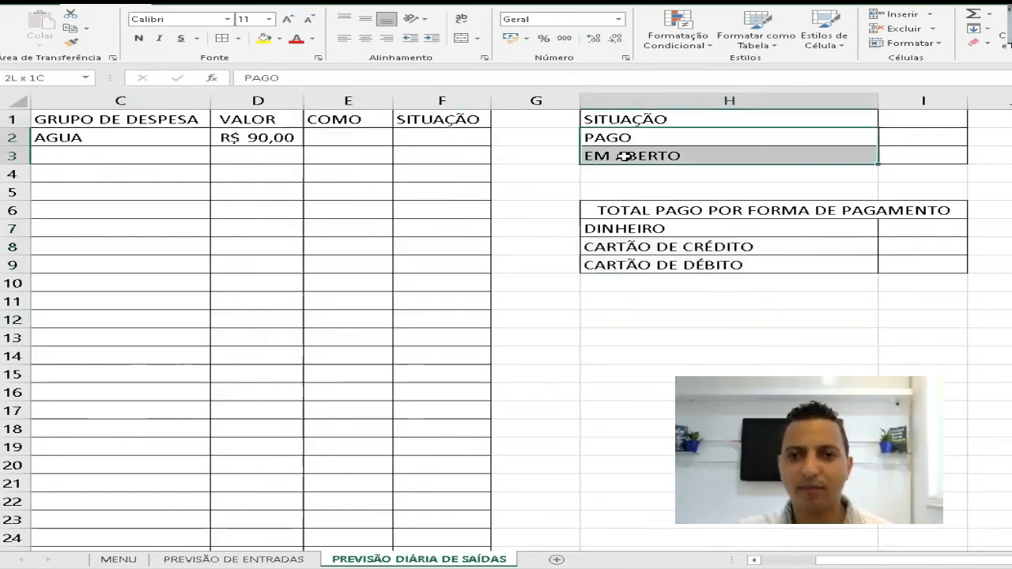
pyautogui.click(462, 144)
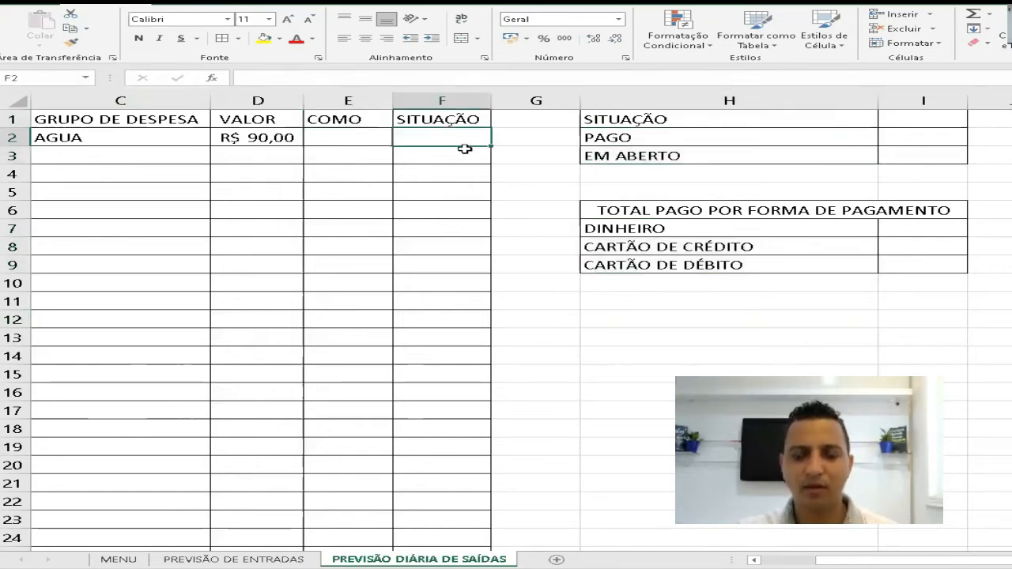
pyautogui.hotkey('ctrl', 'shift', 'Down')
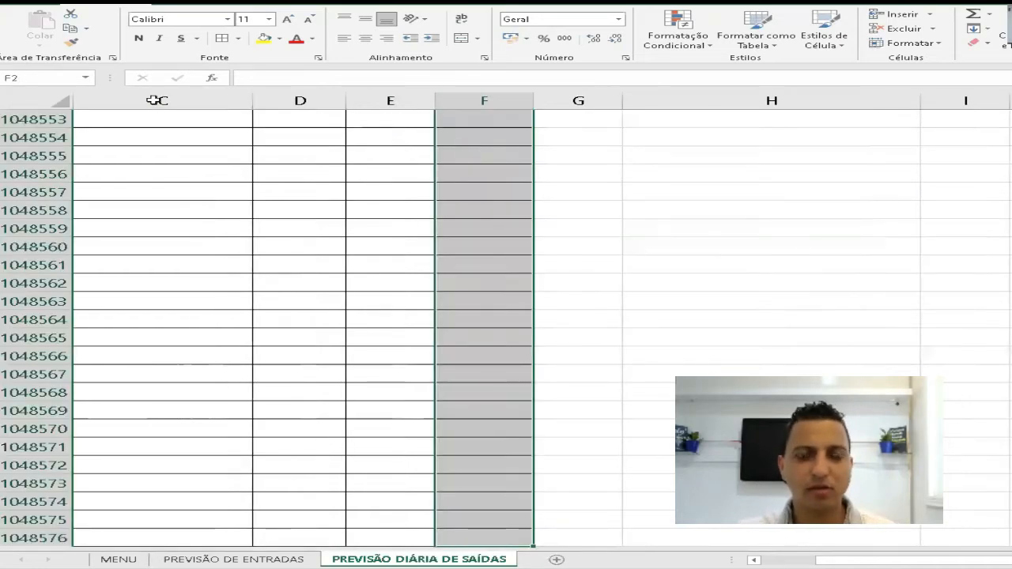
pyautogui.scroll(10, 338, 196)
pyautogui.hotkey('ctrl', 'Home')
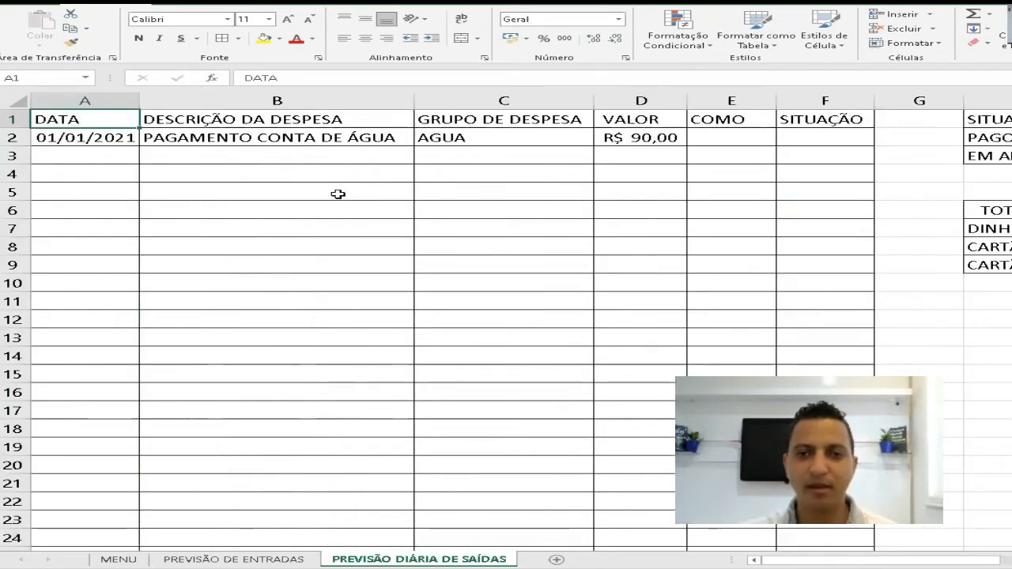
pyautogui.press('Down')
pyautogui.press('Right')
pyautogui.press('Right')
pyautogui.press('Right')
pyautogui.press('Right')
pyautogui.hotkey('ctrl', 'shift', 'Down')
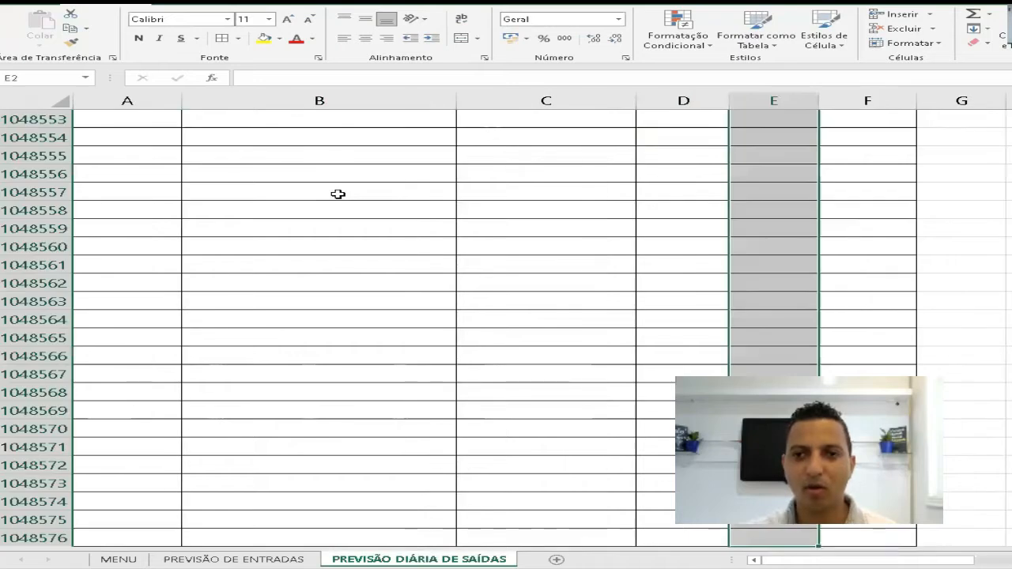
pyautogui.hotkey('ctrl', 'Up')
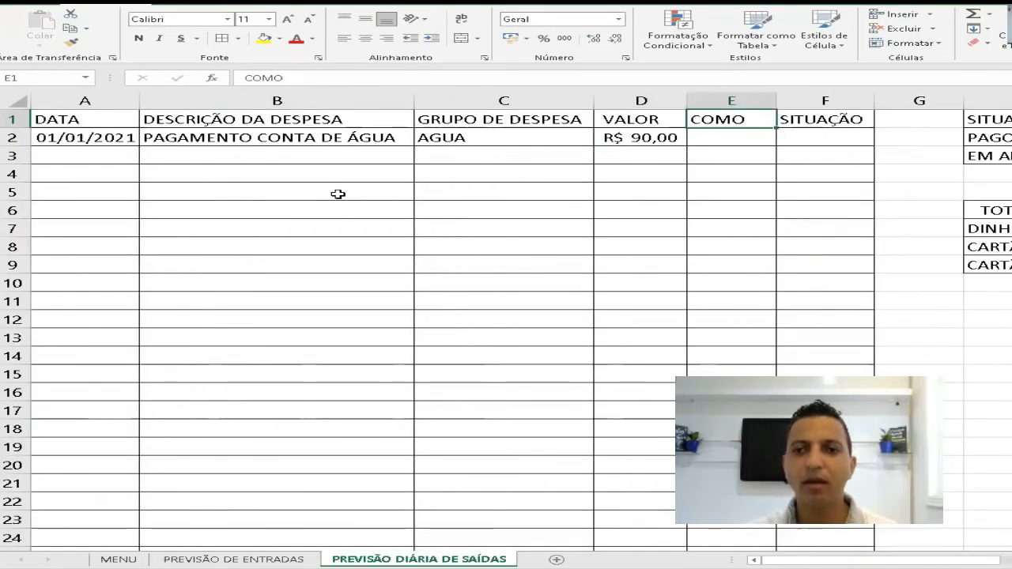
pyautogui.press('Right')
pyautogui.press('Down')
pyautogui.hotkey('ctrl', 'shift', 'Down')
pyautogui.hotkey('ctrl', 'Up')
pyautogui.press('Right')
pyautogui.press('Right')
pyautogui.press('Right')
pyautogui.press('Right')
pyautogui.press('Right')
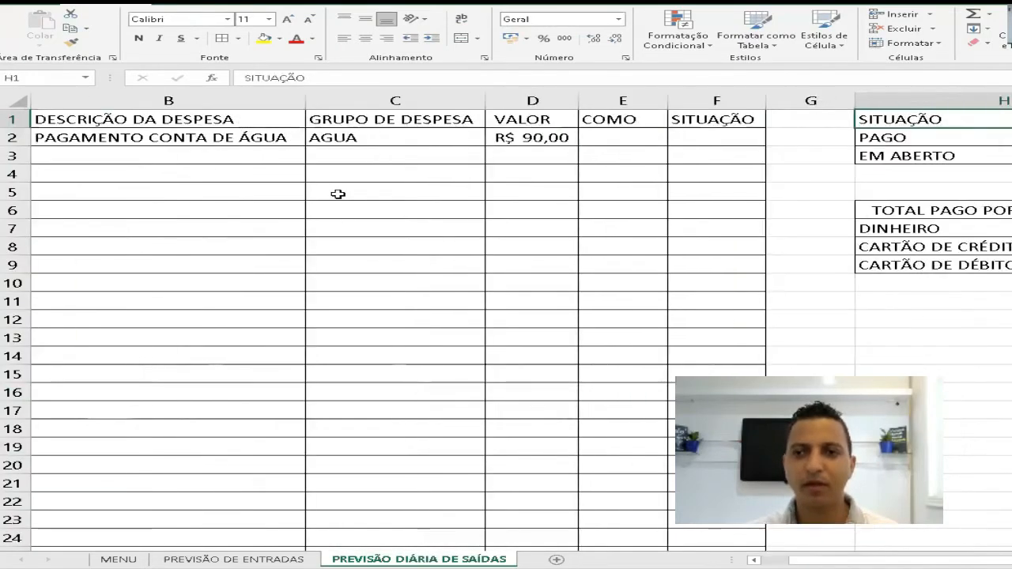
# - Assign the range name SITUACAO to the status options in H2:H3
pyautogui.press('Left')
pyautogui.press('Left')
pyautogui.press('Left')
pyautogui.press('Left')
pyautogui.press('Right')
pyautogui.press('Down')
pyautogui.hotkey('shift', 'Down')
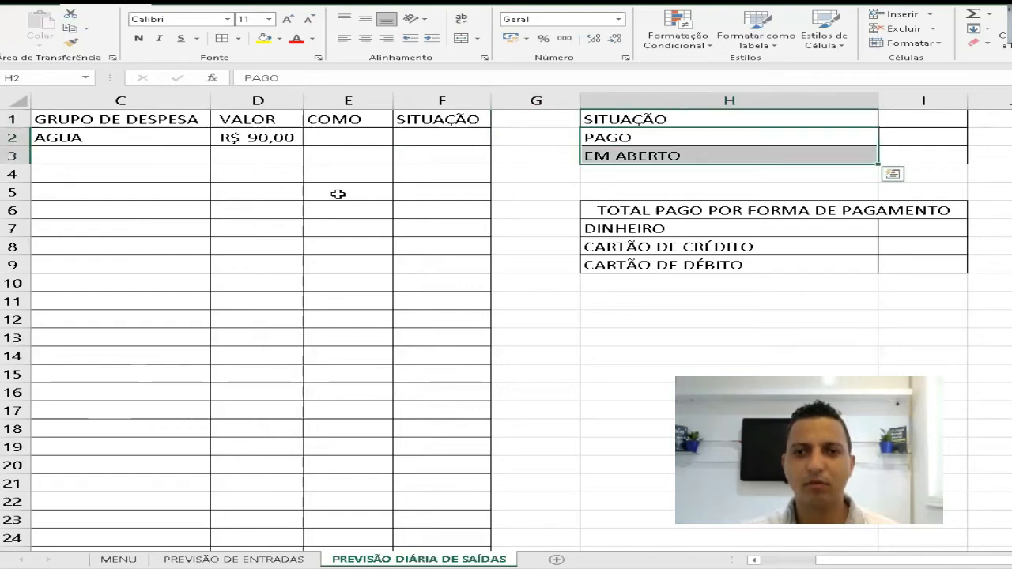
pyautogui.click(45, 73)
pyautogui.write('SIT')
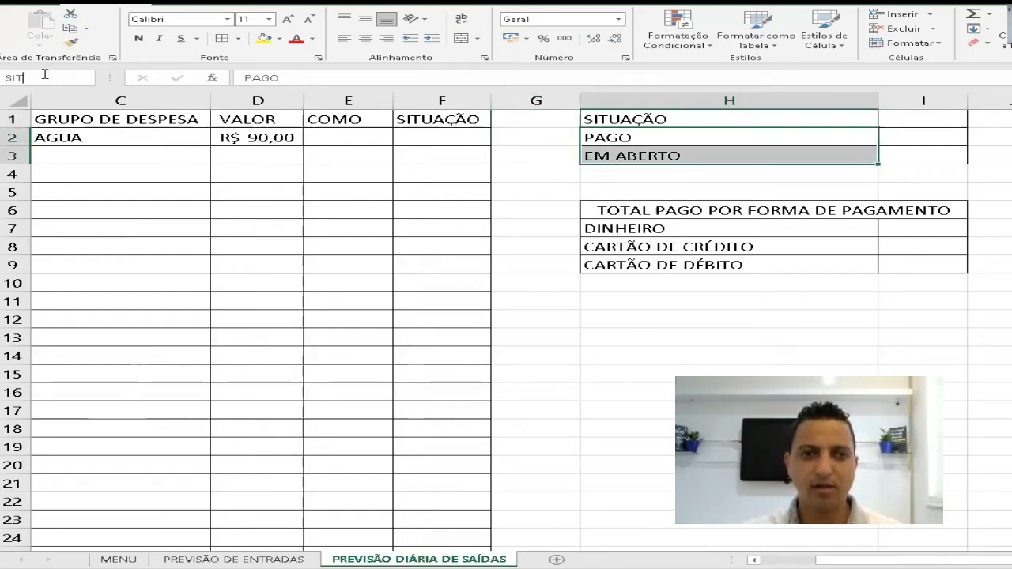
pyautogui.write('UACAO')
pyautogui.press('Return')
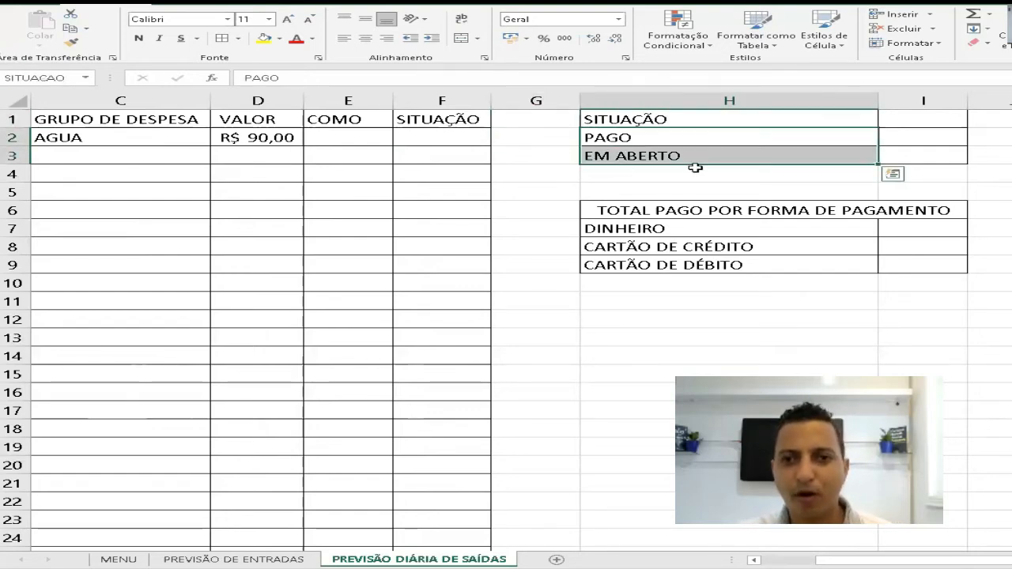
# - Add a list data validation to the COMO column from E2 down, with =COMO as the source
pyautogui.click(419, 140)
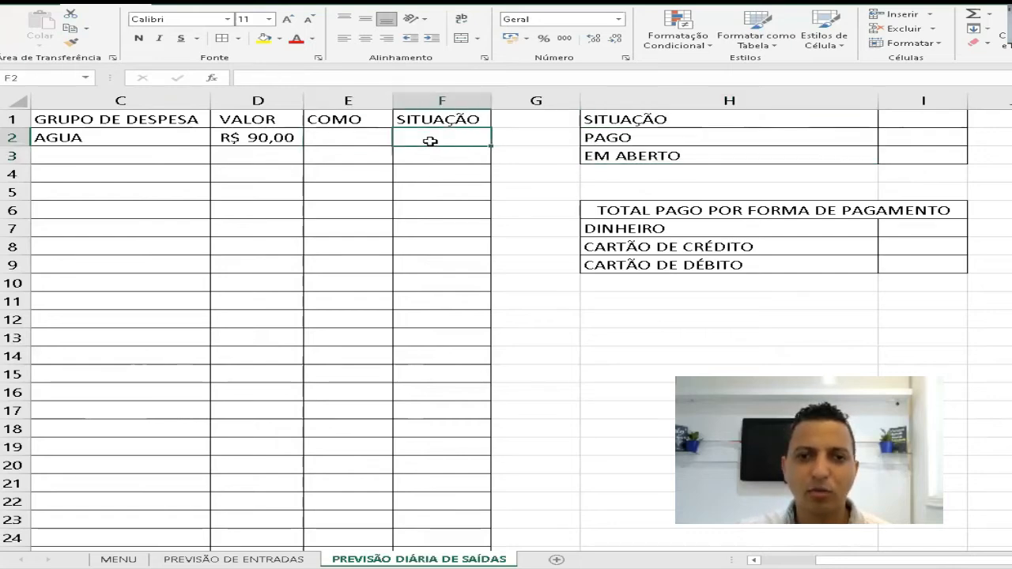
pyautogui.click(355, 140)
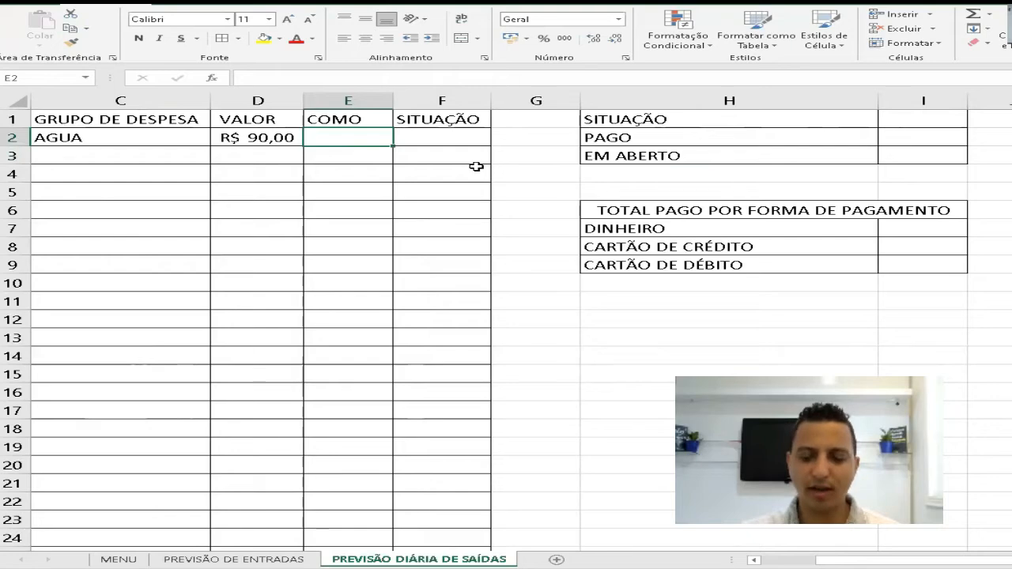
pyautogui.hotkey('ctrl', 'shift', 'Down')
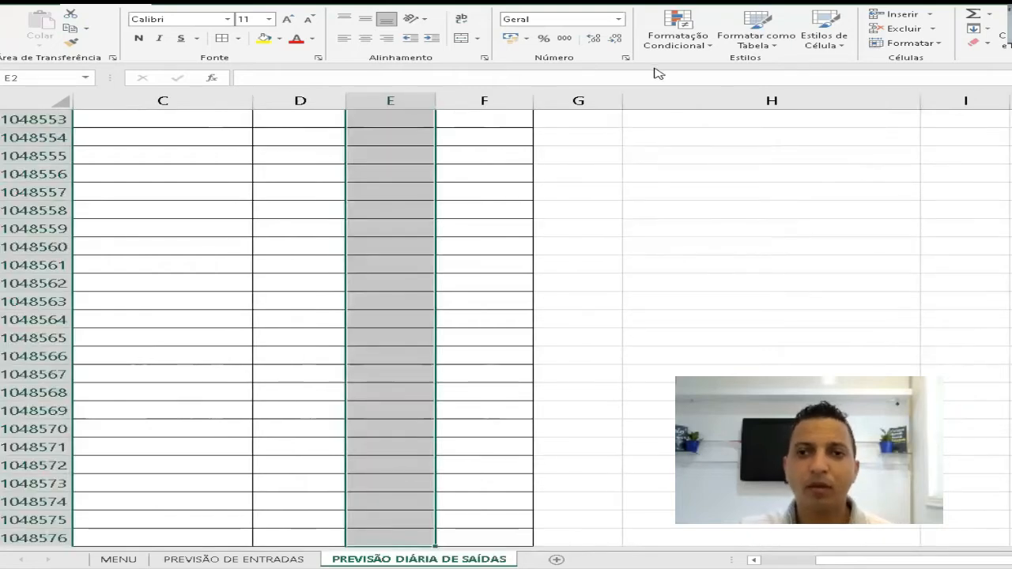
pyautogui.click(424, 4)
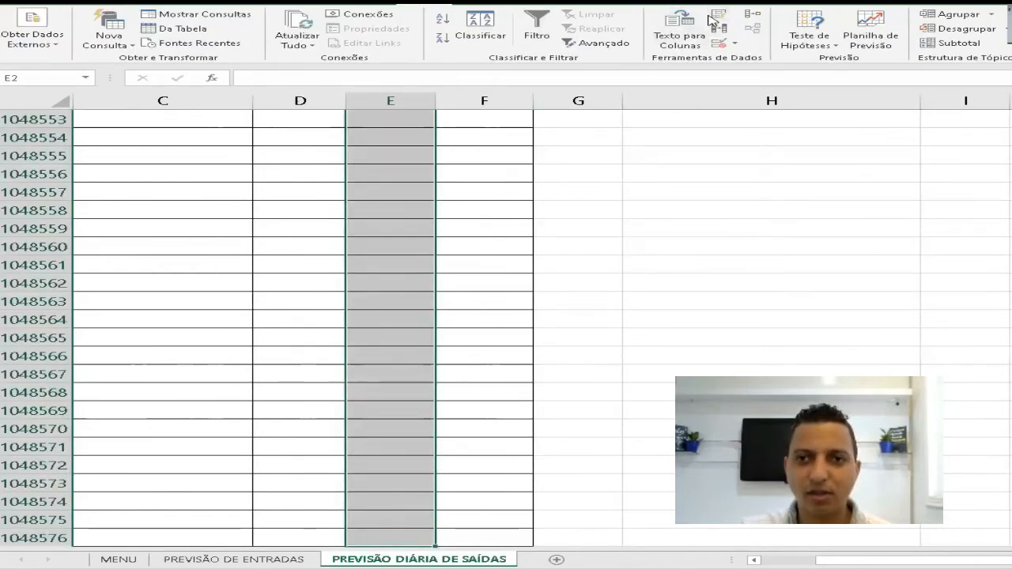
pyautogui.click(718, 43)
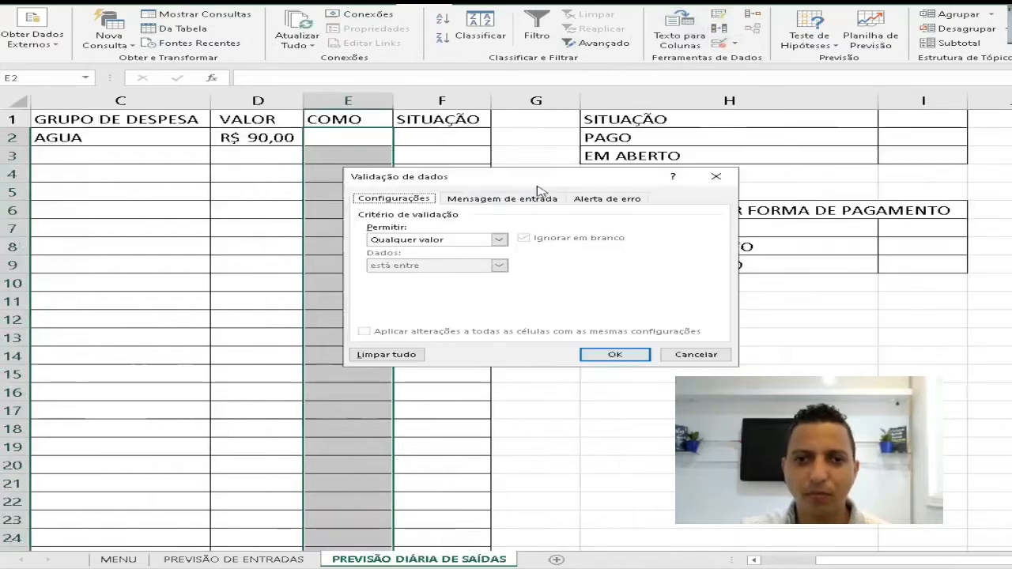
pyautogui.click(472, 240)
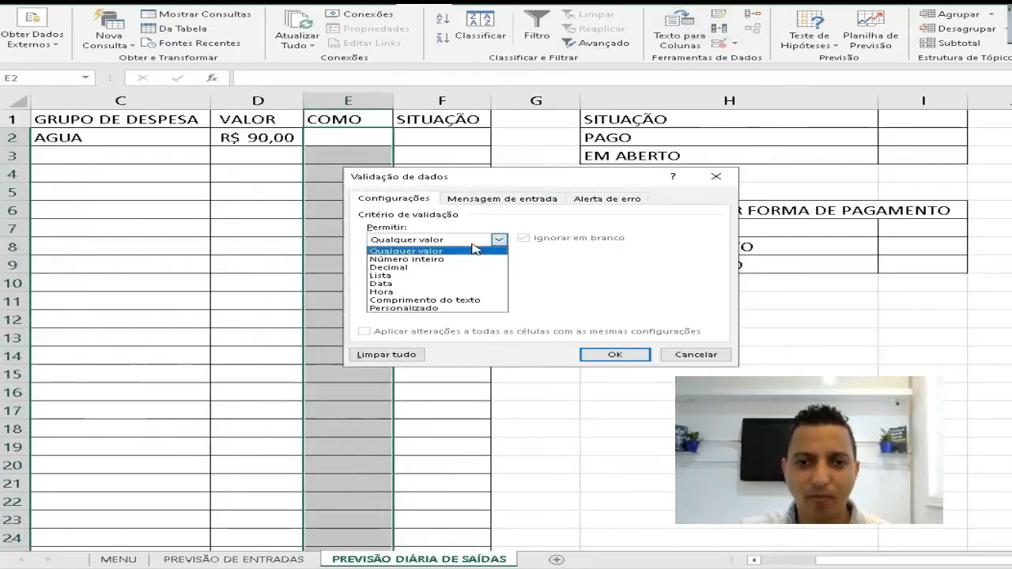
pyautogui.click(381, 275)
pyautogui.click(453, 291)
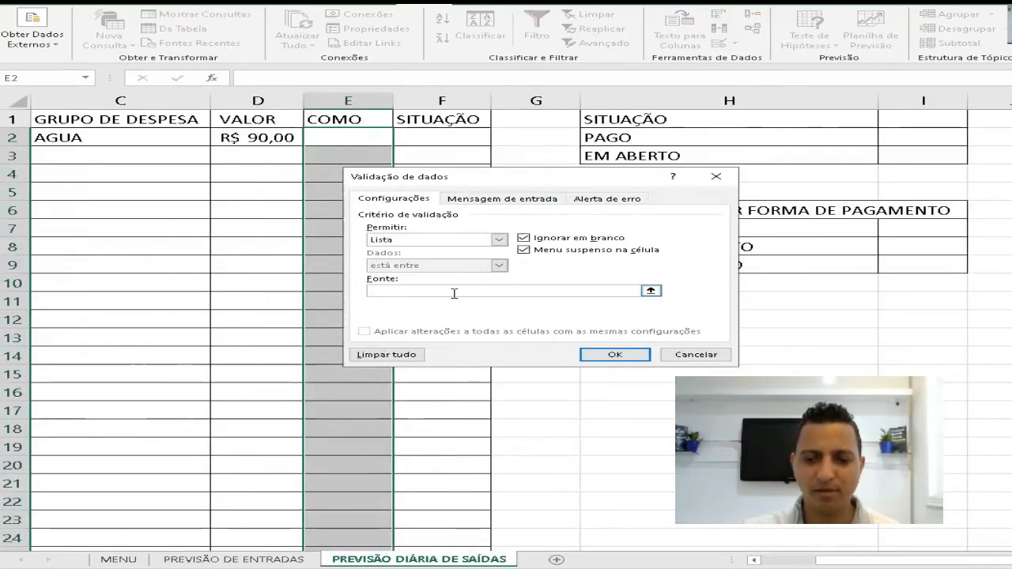
pyautogui.write('=COMO')
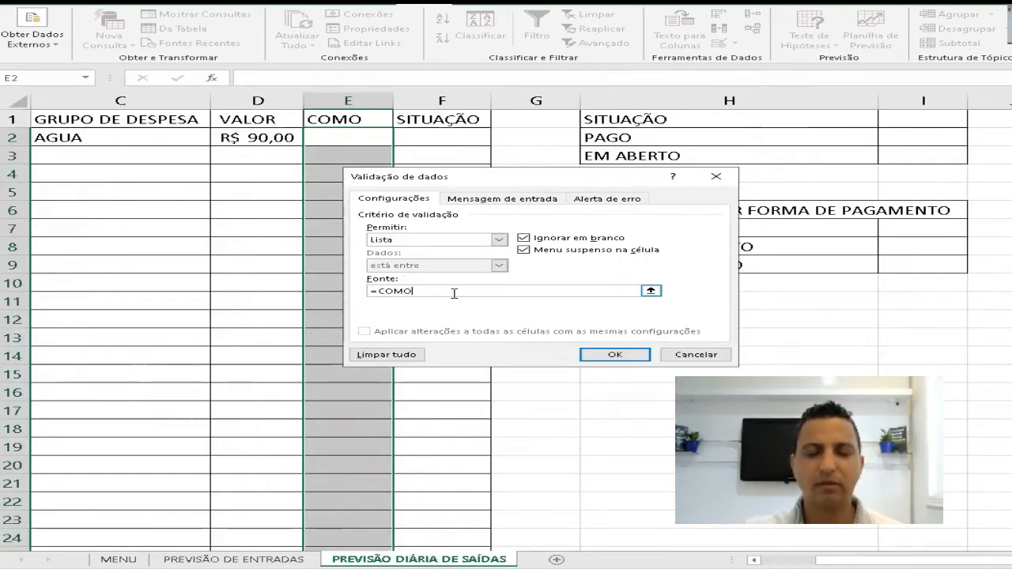
pyautogui.click(618, 356)
# - Set the data validation of the SITUAÇÃO column from F2 down to allow a Lista
pyautogui.click(458, 136)
pyautogui.hotkey('ctrl', 'shift', 'Down')
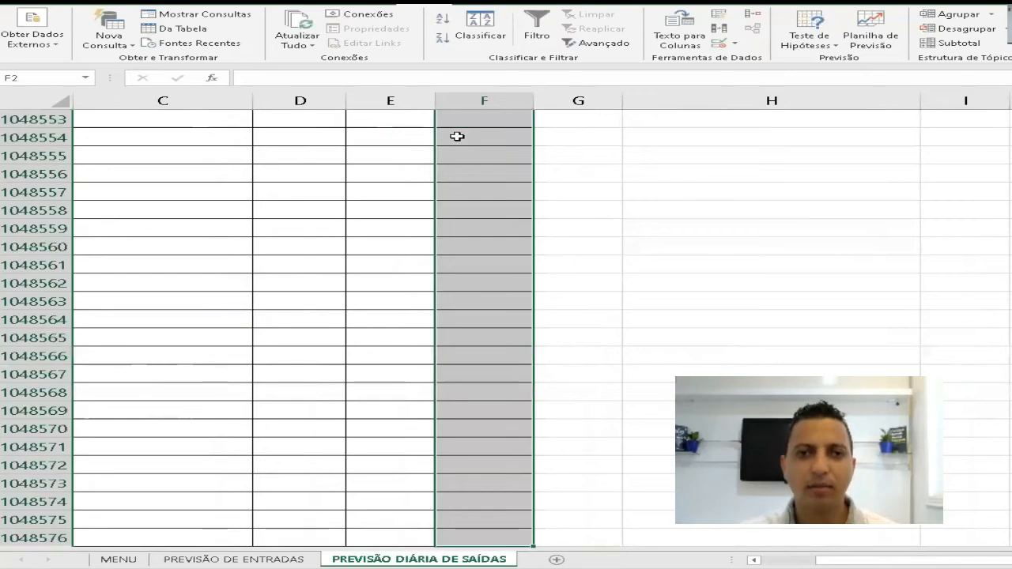
pyautogui.click(111, 4)
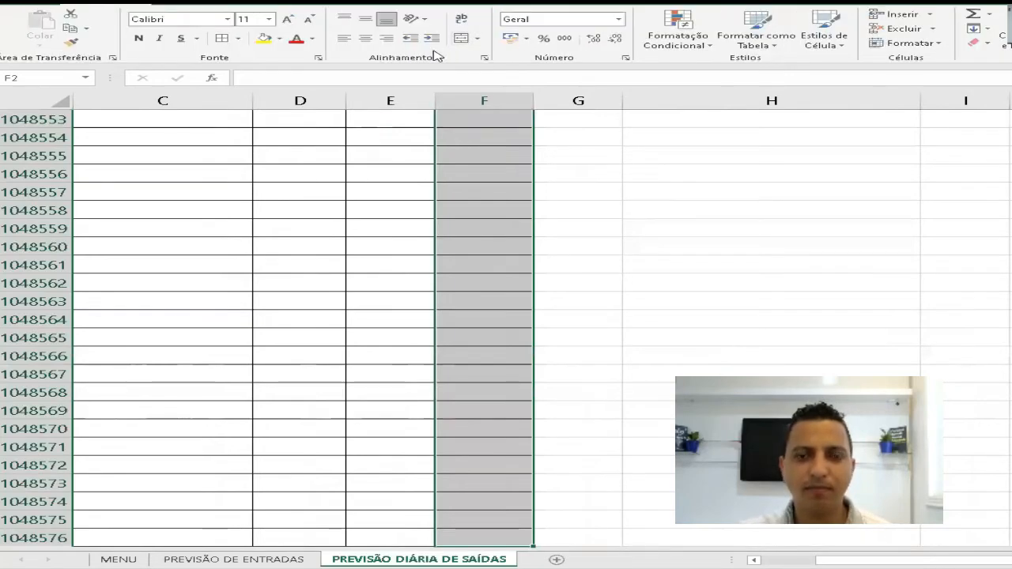
pyautogui.click(435, 3)
pyautogui.click(719, 43)
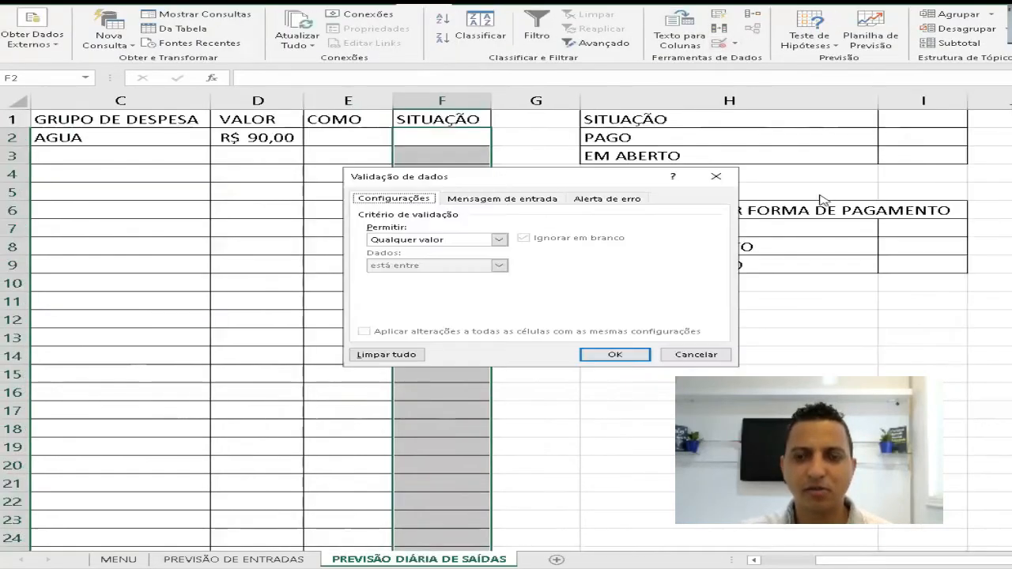
pyautogui.click(502, 241)
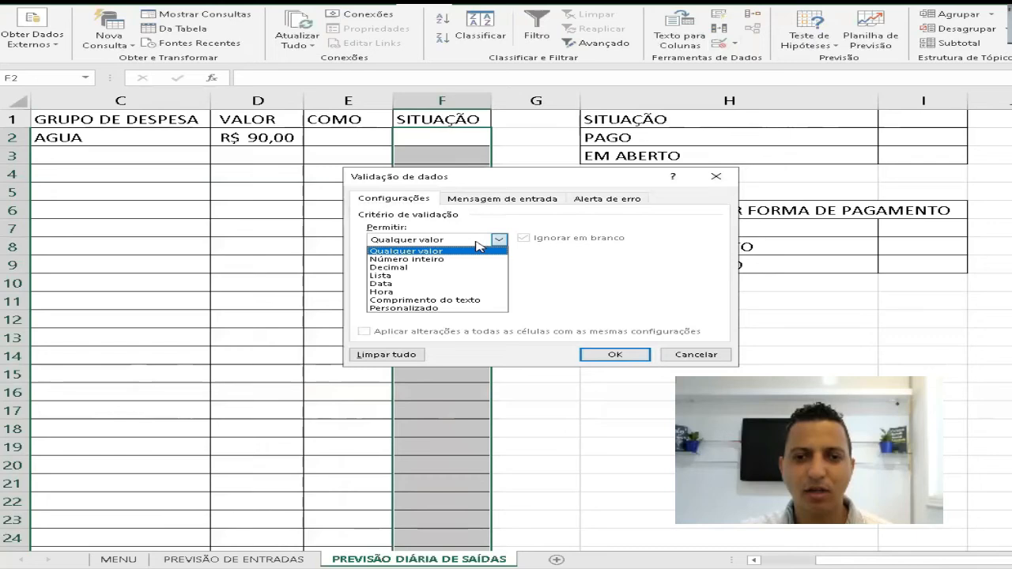
pyautogui.click(411, 276)
pyautogui.click(435, 289)
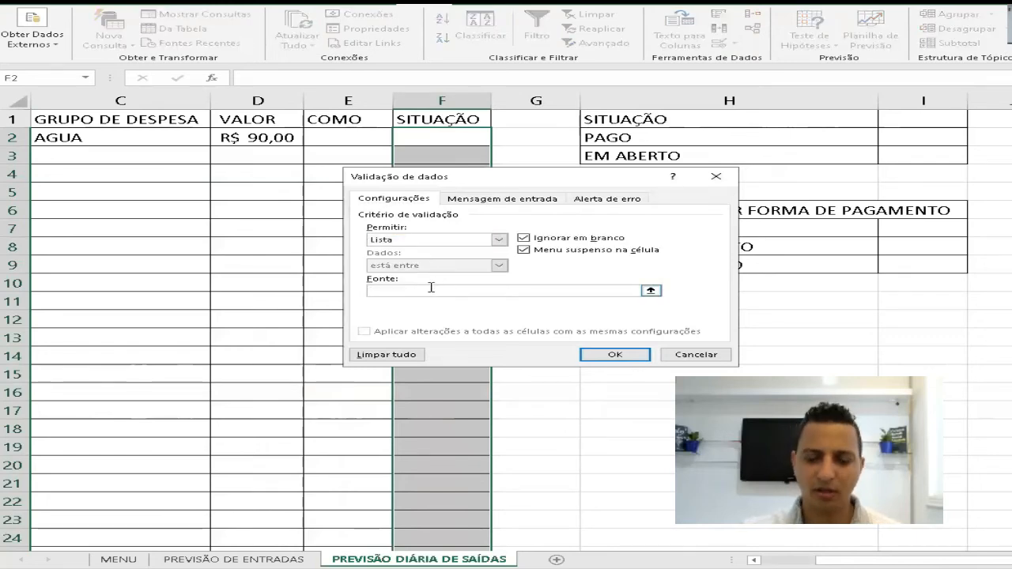
# - Try to use =SITUAÇÃO as the source of the validation list, and clear the entry
pyautogui.write('=SITUA')
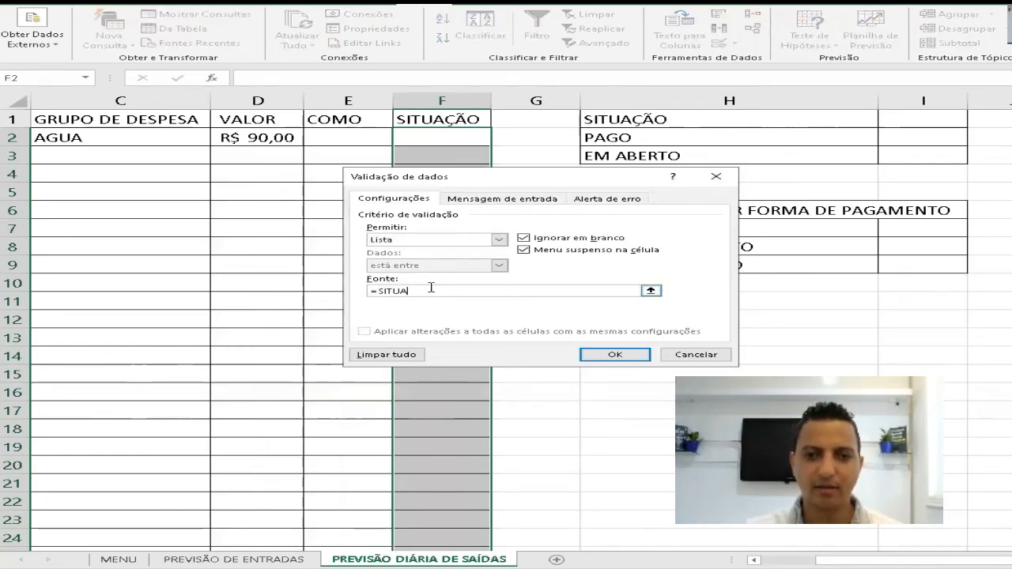
pyautogui.write('CAO')
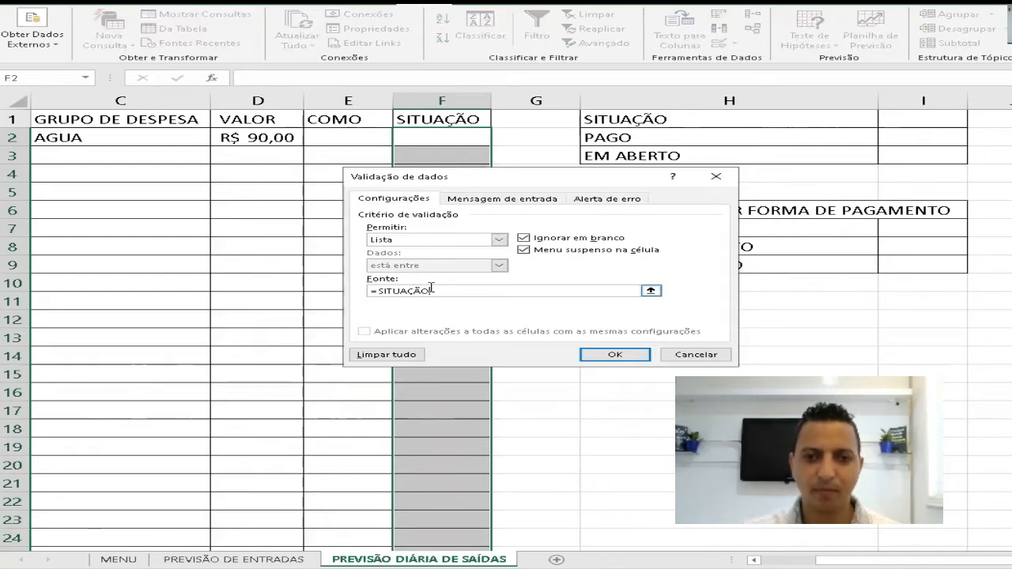
pyautogui.press('Return')
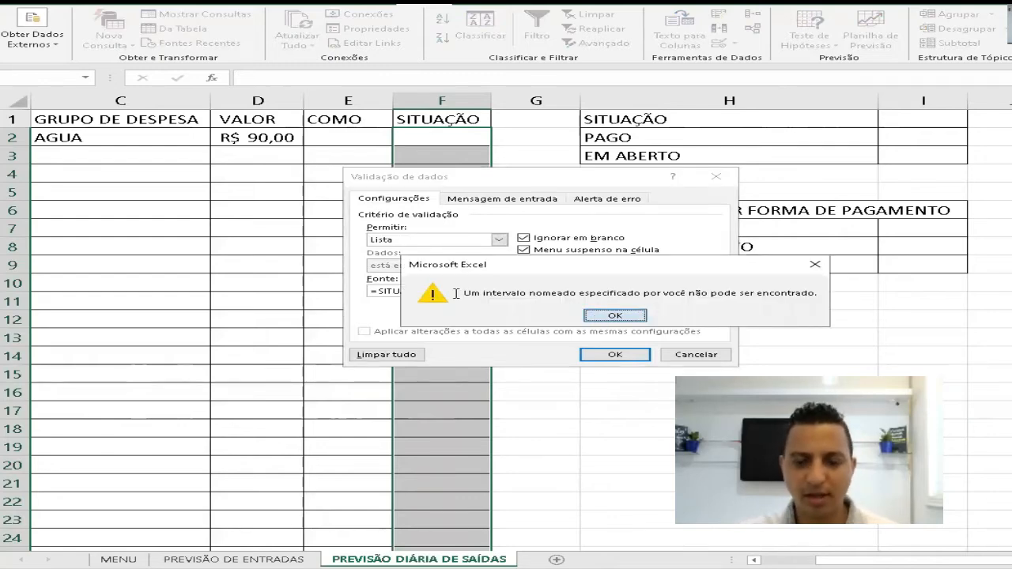
pyautogui.click(611, 314)
pyautogui.moveTo(626, 294); pyautogui.dragTo(215, 285)
pyautogui.press('BackSpace')
# - Insert the defined name SITUACAO as the source of the validation list and apply the validation
pyautogui.press('F3')
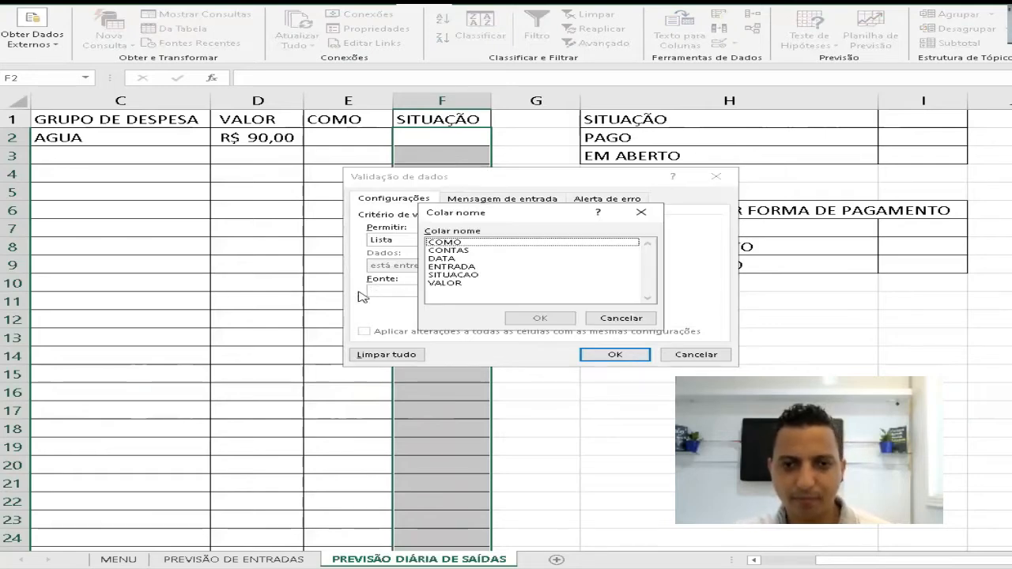
pyautogui.click(459, 275)
pyautogui.click(540, 318)
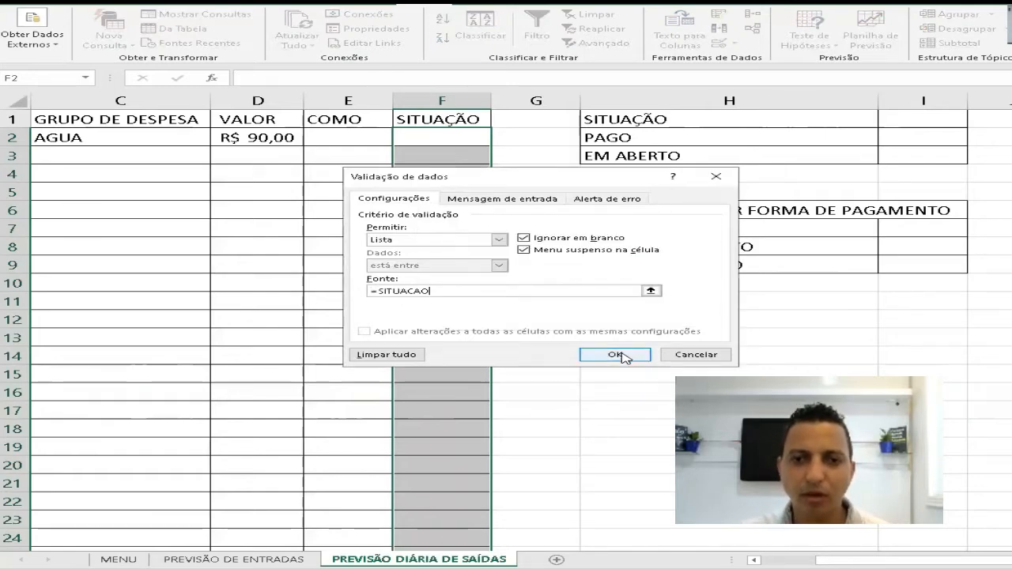
pyautogui.click(615, 354)
# - Choose DINHEIRO as the payment method in E2 and EM ABERTO as the status in F2 for the AGUA expense
pyautogui.click(361, 141)
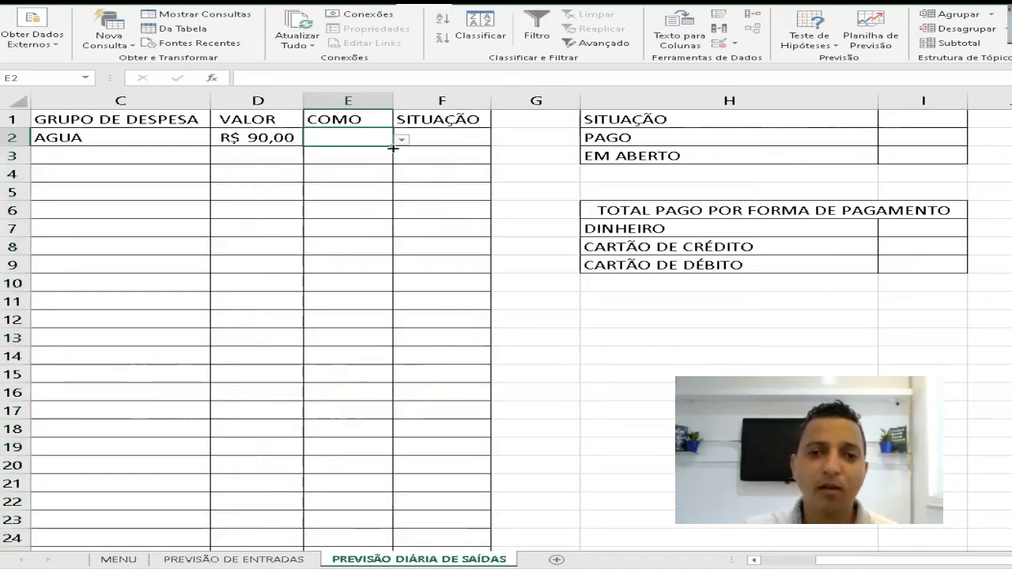
pyautogui.click(403, 140)
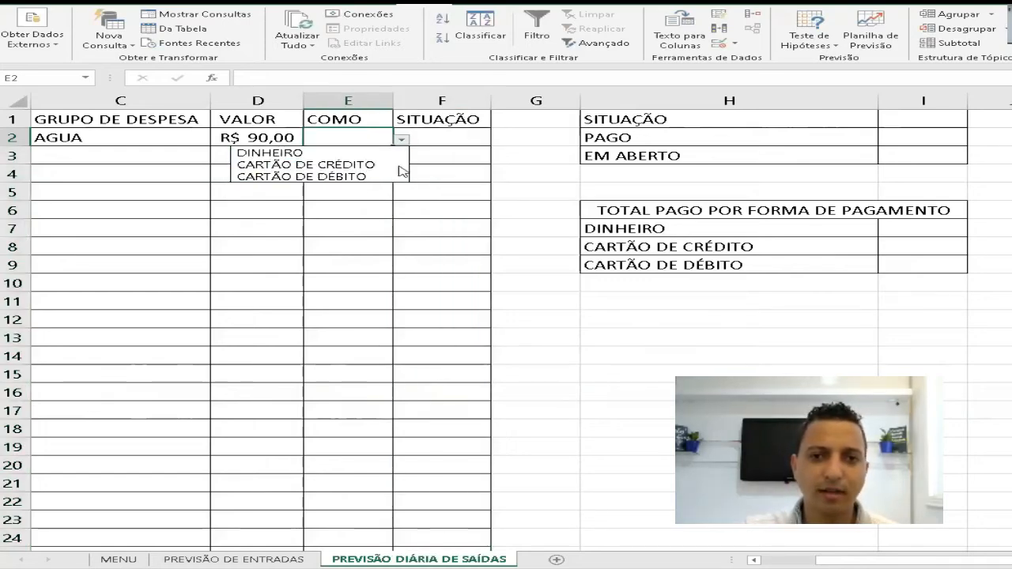
pyautogui.click(430, 134)
pyautogui.click(500, 140)
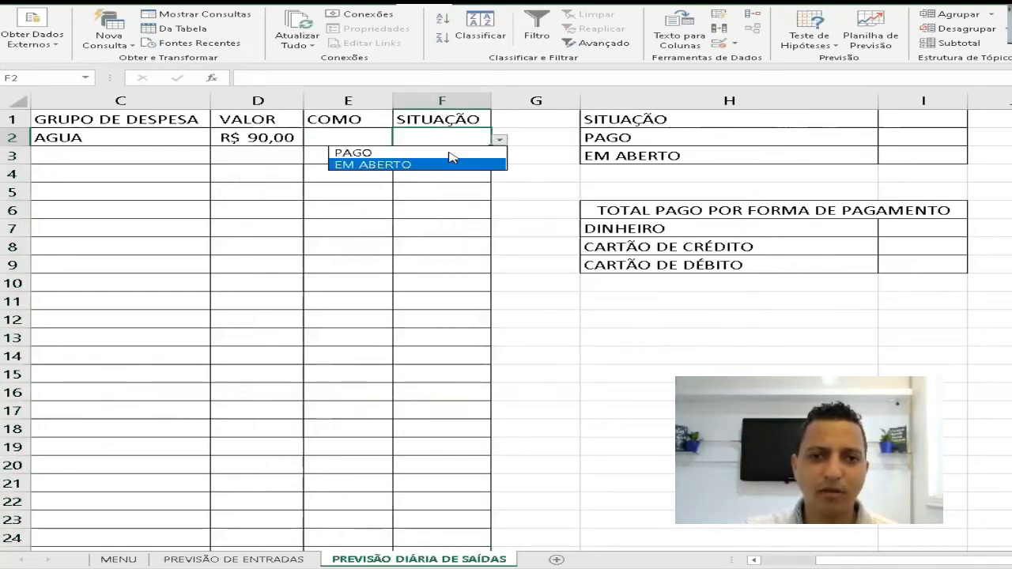
pyautogui.click(365, 135)
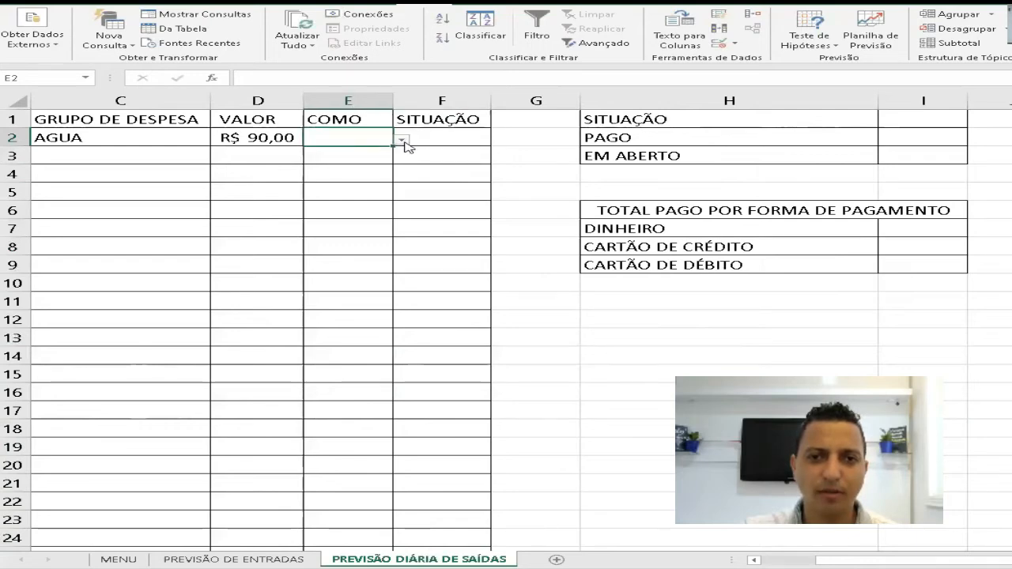
pyautogui.click(402, 140)
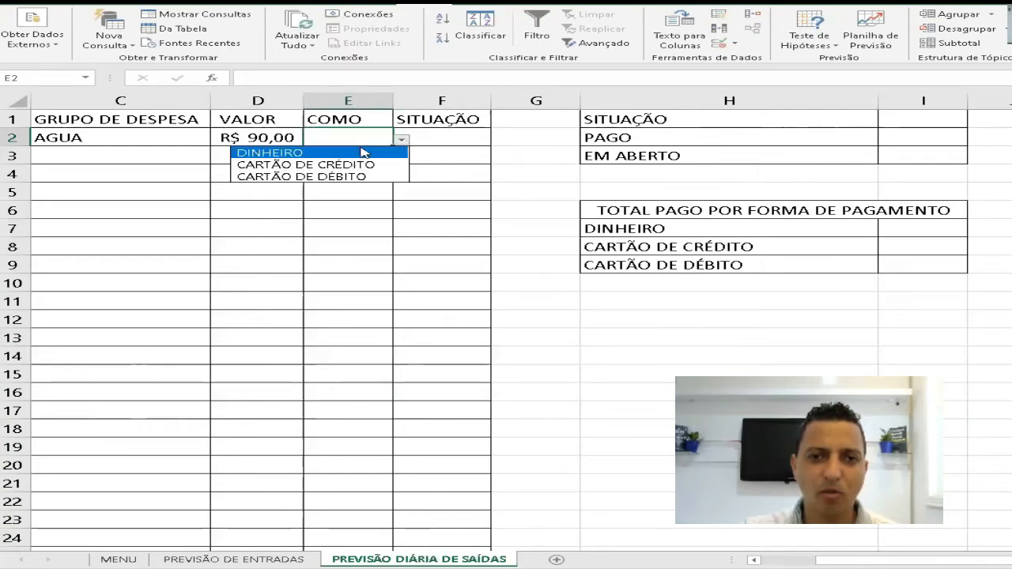
pyautogui.click(314, 153)
pyautogui.click(434, 139)
pyautogui.click(501, 140)
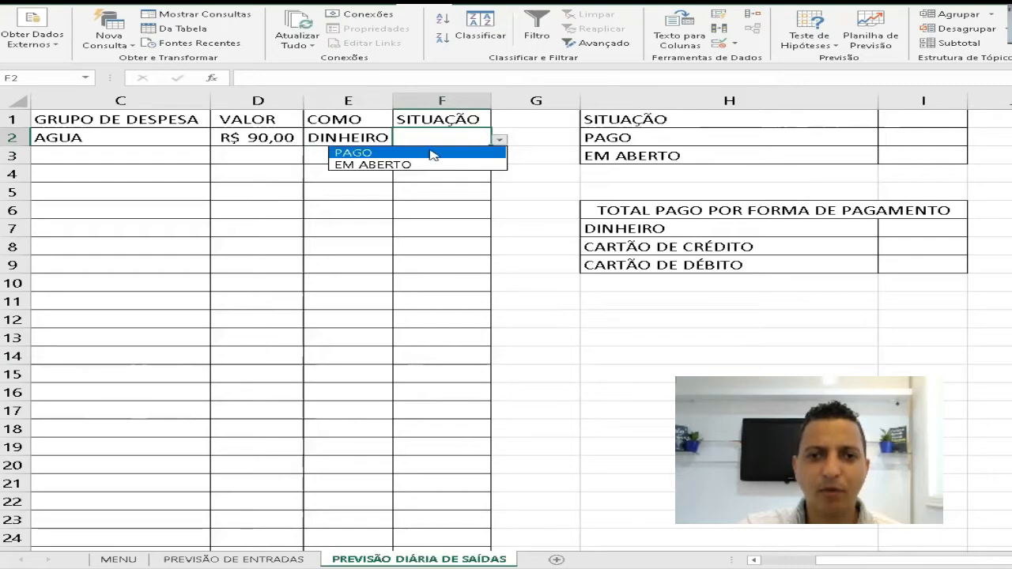
pyautogui.click(409, 165)
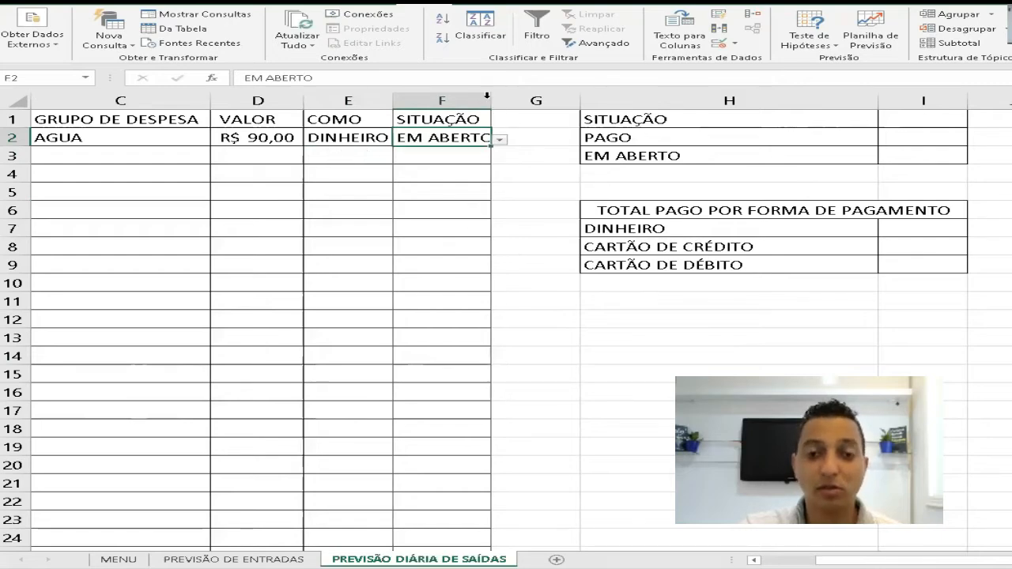
# - Widen the SITUAÇÃO and COMO columns slightly so that their entries fit
pyautogui.moveTo(488, 99); pyautogui.dragTo(500, 100)
pyautogui.moveTo(393, 100); pyautogui.dragTo(399, 99)
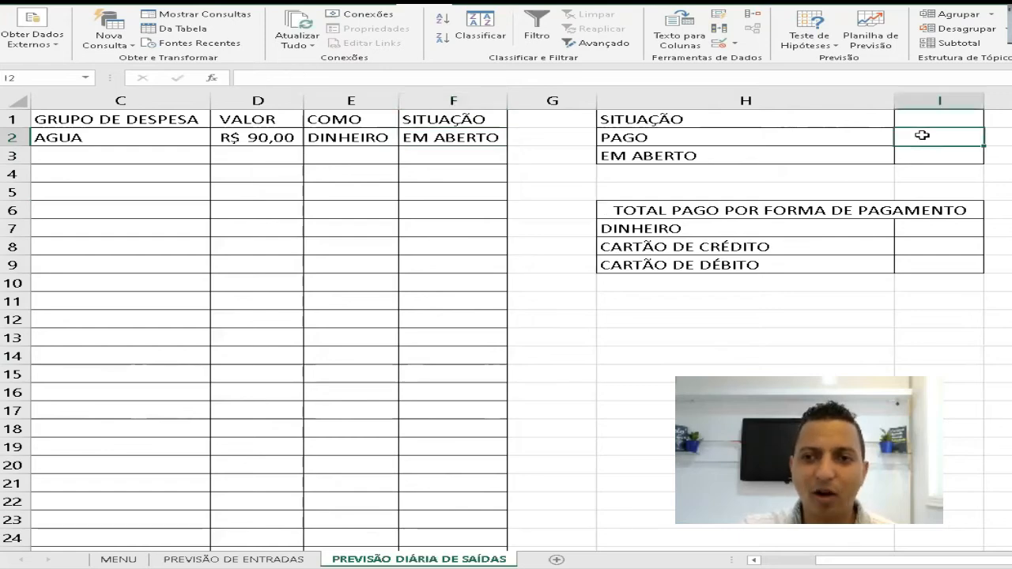
pyautogui.moveTo(922, 134); pyautogui.dragTo(951, 153)
pyautogui.moveTo(922, 231); pyautogui.dragTo(946, 263)
pyautogui.moveTo(933, 133); pyautogui.dragTo(939, 155)
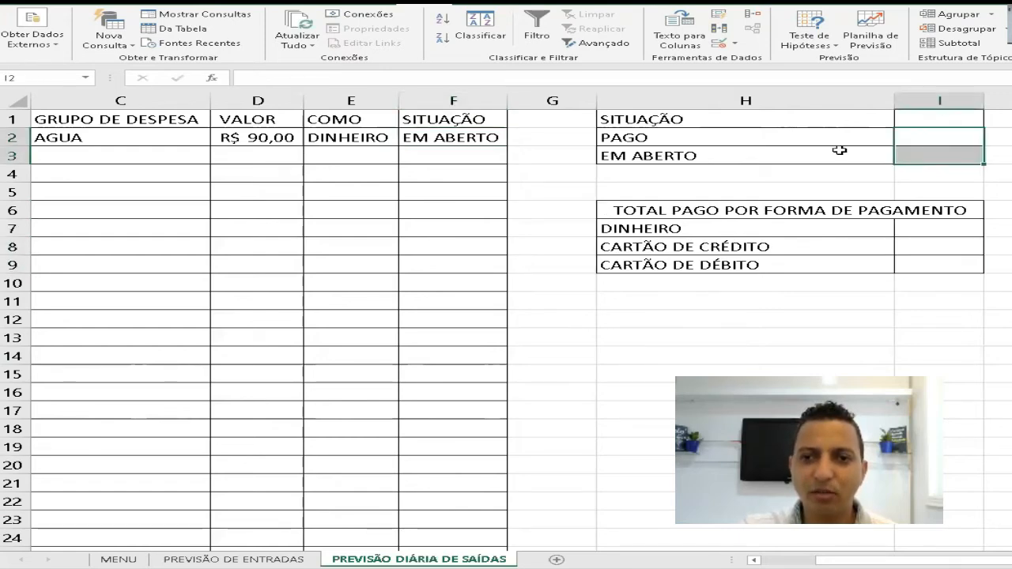
pyautogui.click(795, 156)
pyautogui.click(771, 231)
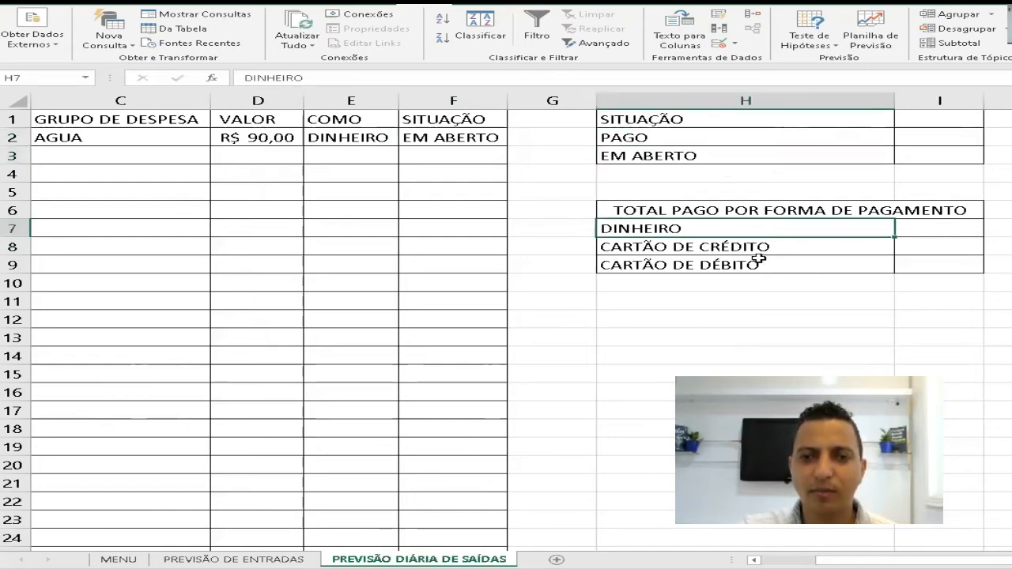
pyautogui.click(644, 141)
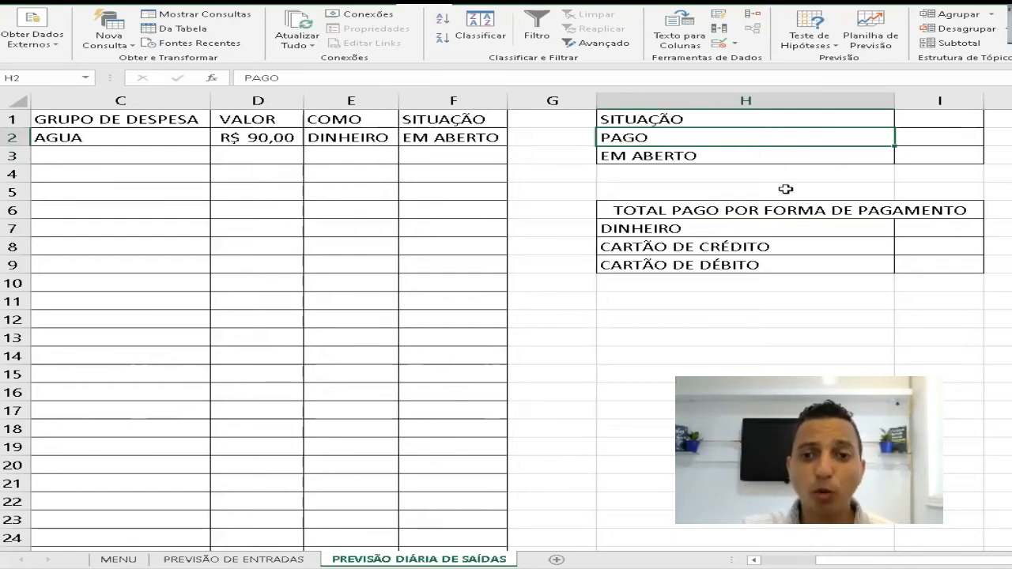
pyautogui.click(658, 230)
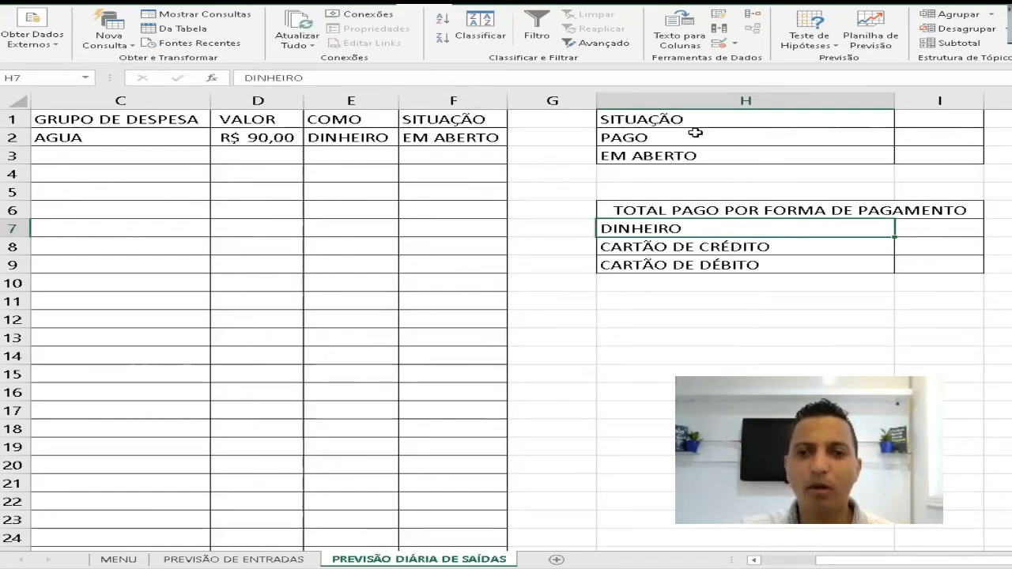
# - Assign the range name COMO2 to the COMO column from E2 down to the last row
pyautogui.click(362, 136)
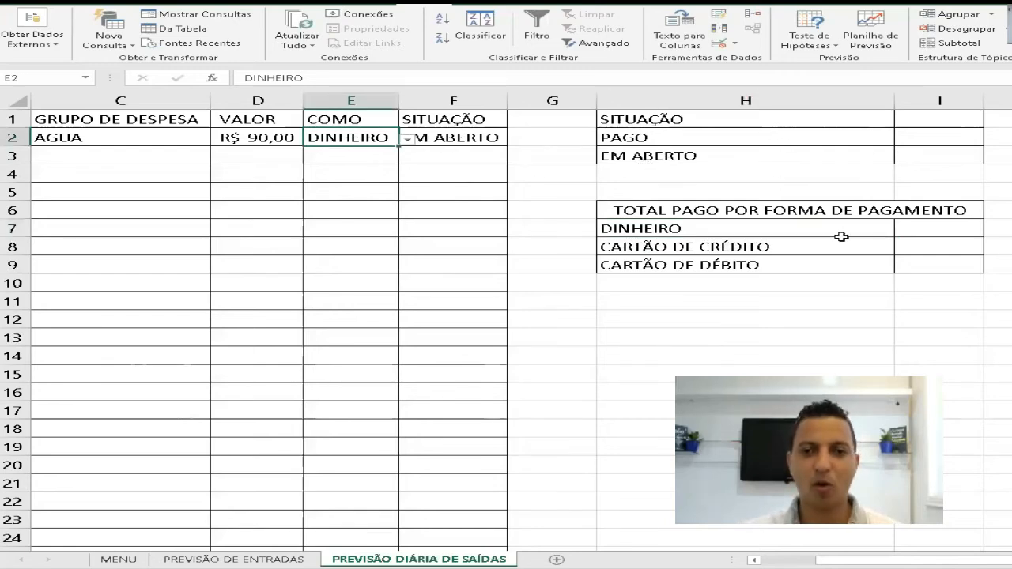
pyautogui.hotkey('ctrl', 'shift', 'Down')
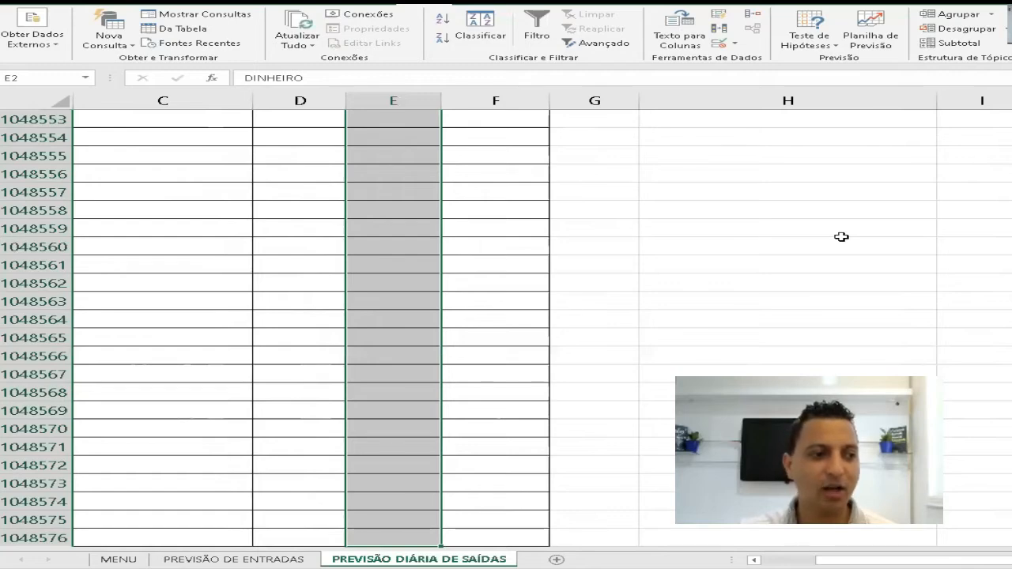
pyautogui.click(33, 80)
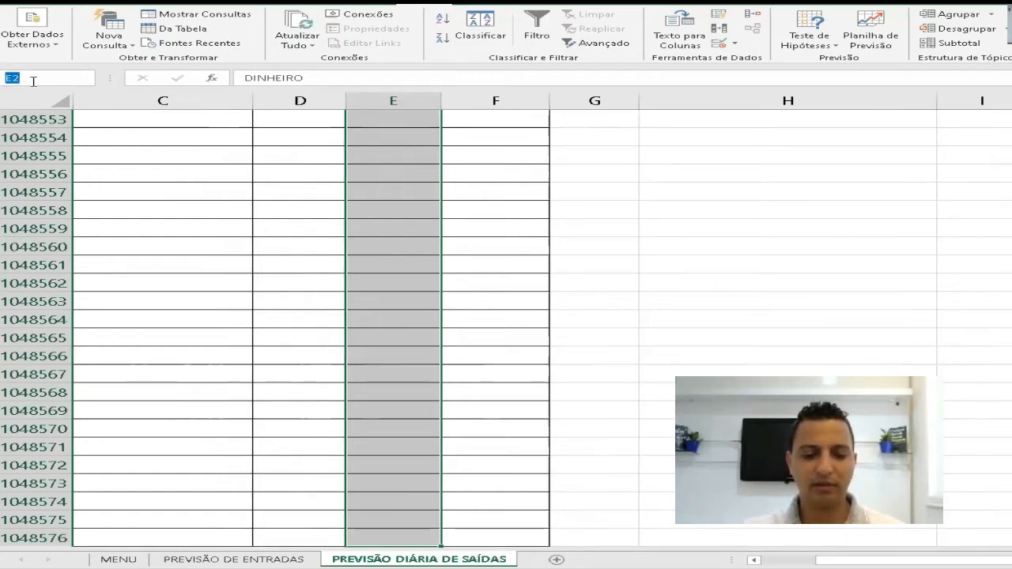
pyautogui.write('COMO')
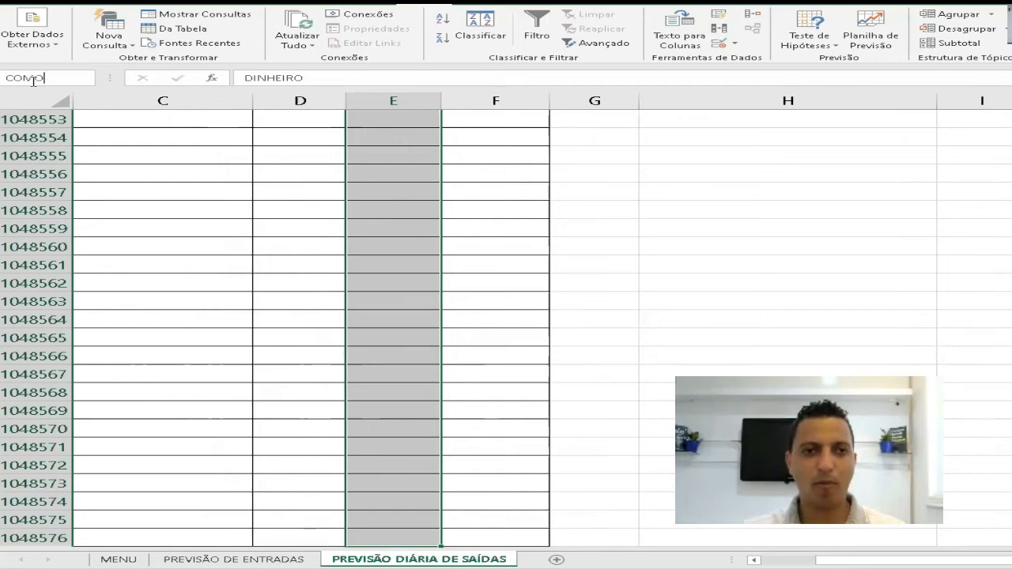
pyautogui.write('2')
pyautogui.press('Return')
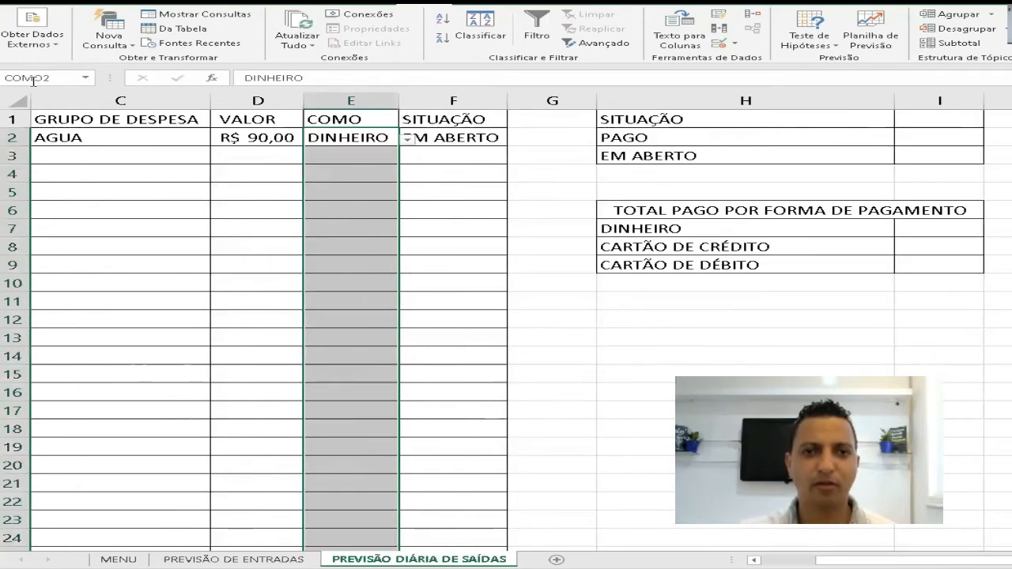
# - Assign the range name SITUACAO2 to the SITUAÇÃO column from F2 down to the last row
pyautogui.click(461, 138)
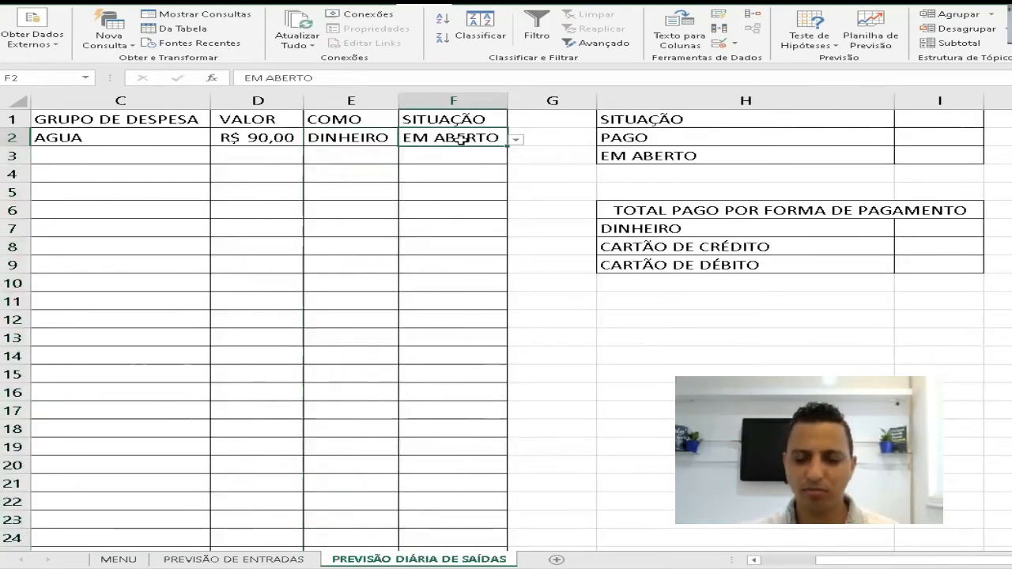
pyautogui.hotkey('ctrl', 'shift', 'Down')
pyautogui.click(53, 84)
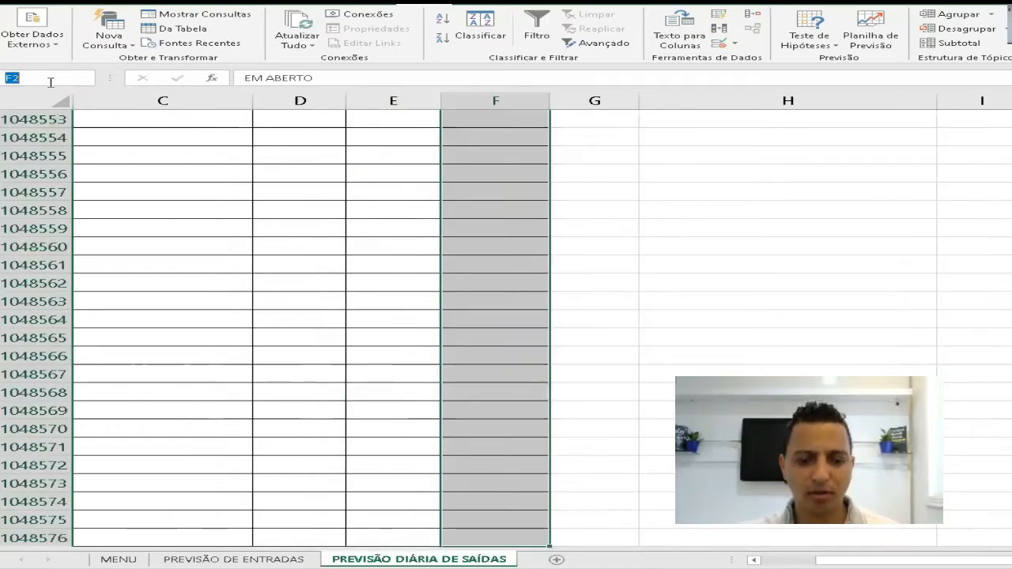
pyautogui.write('SITUACAO2')
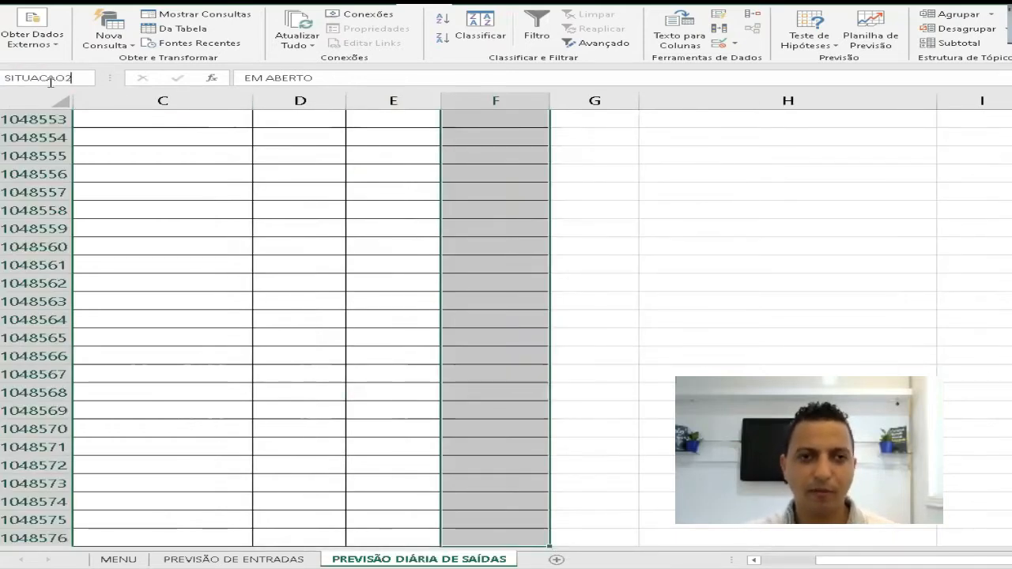
pyautogui.press('Return')
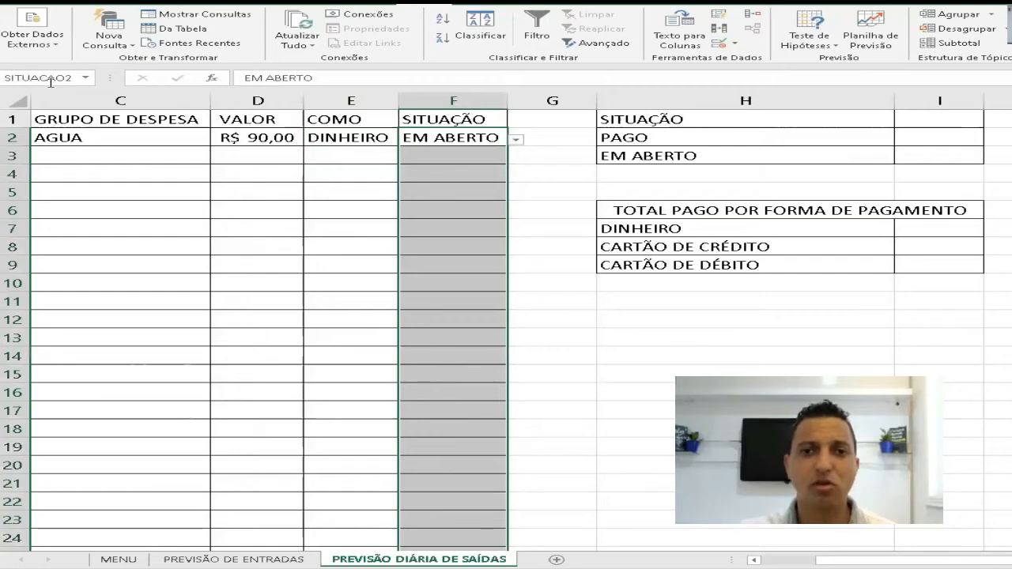
pyautogui.click(941, 140)
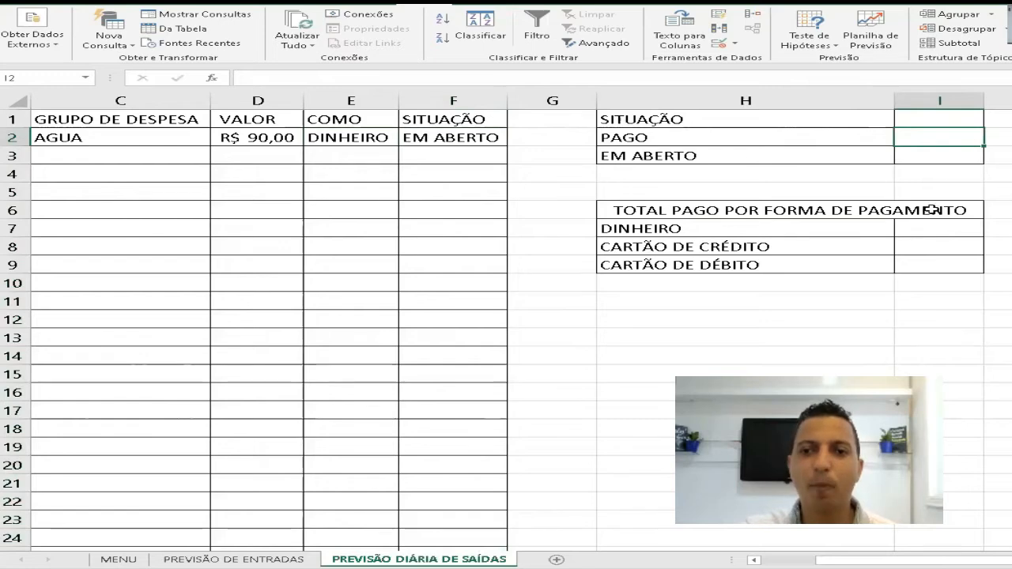
pyautogui.write('=S')
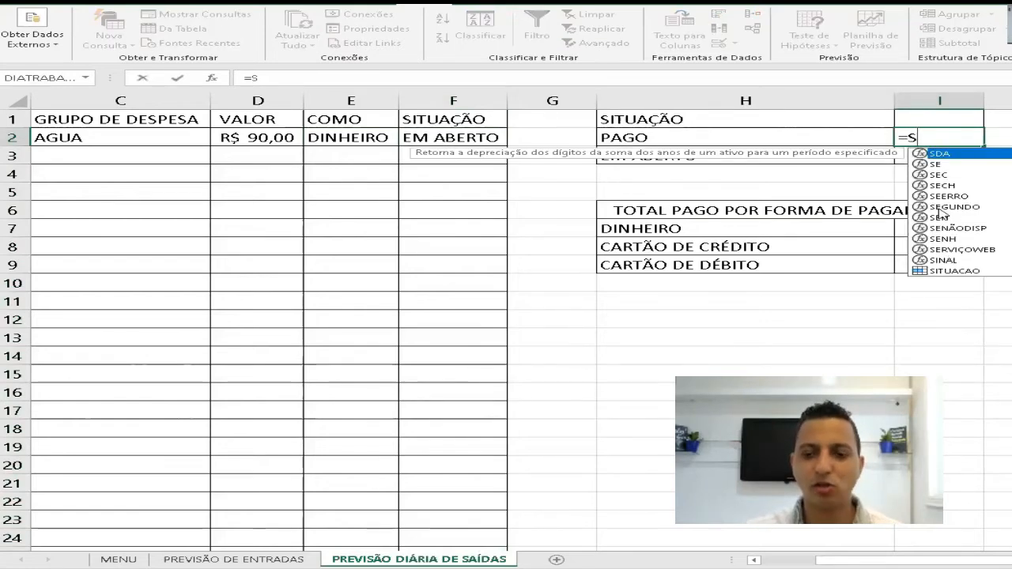
pyautogui.write('OMASE(')
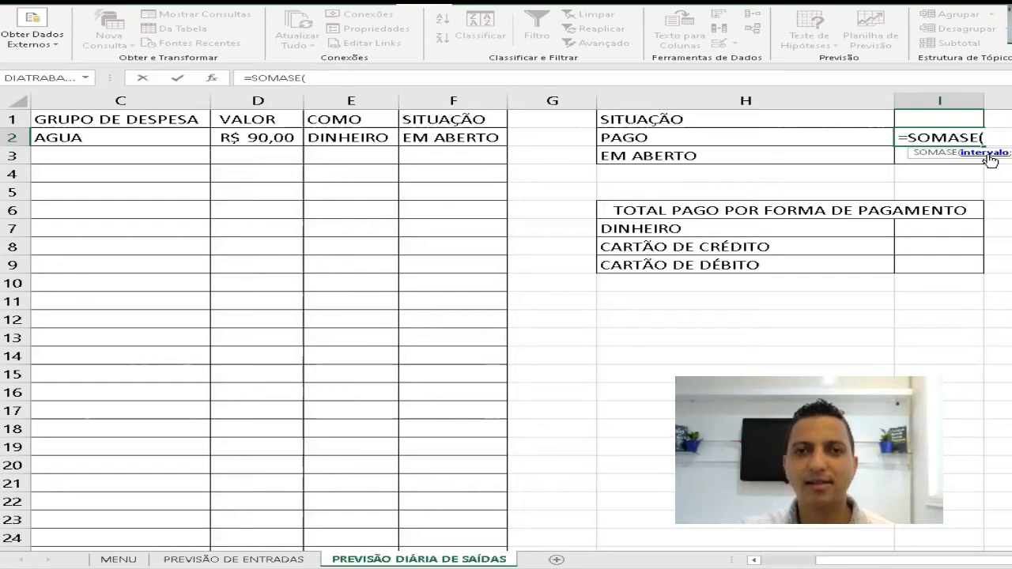
pyautogui.write('C')
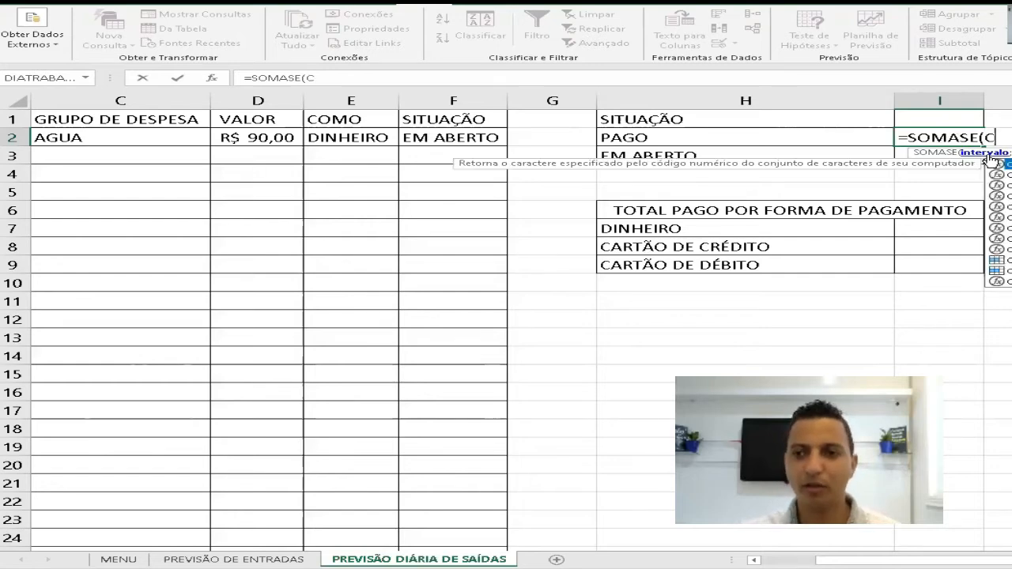
pyautogui.write('OMO2')
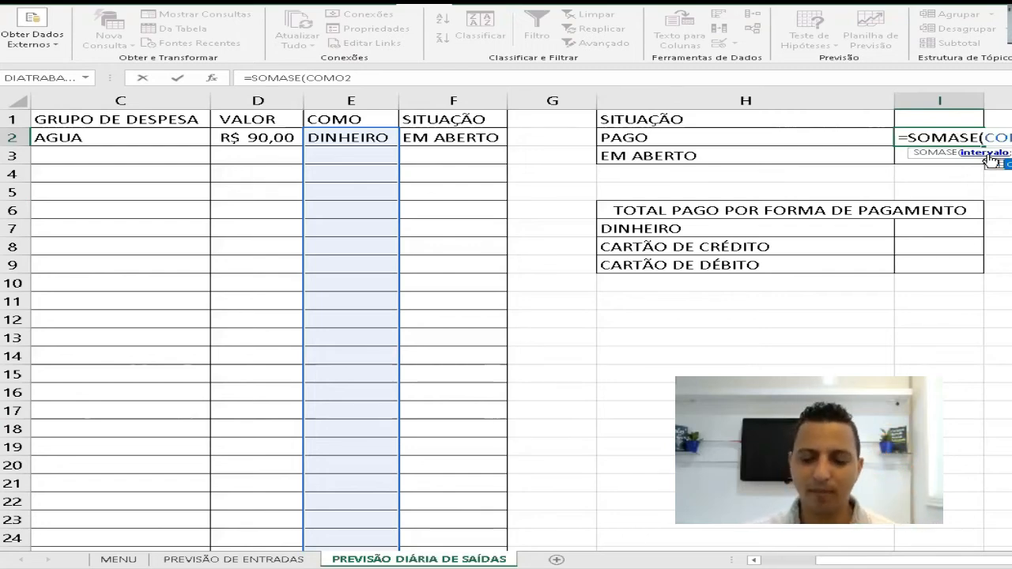
pyautogui.write(';')
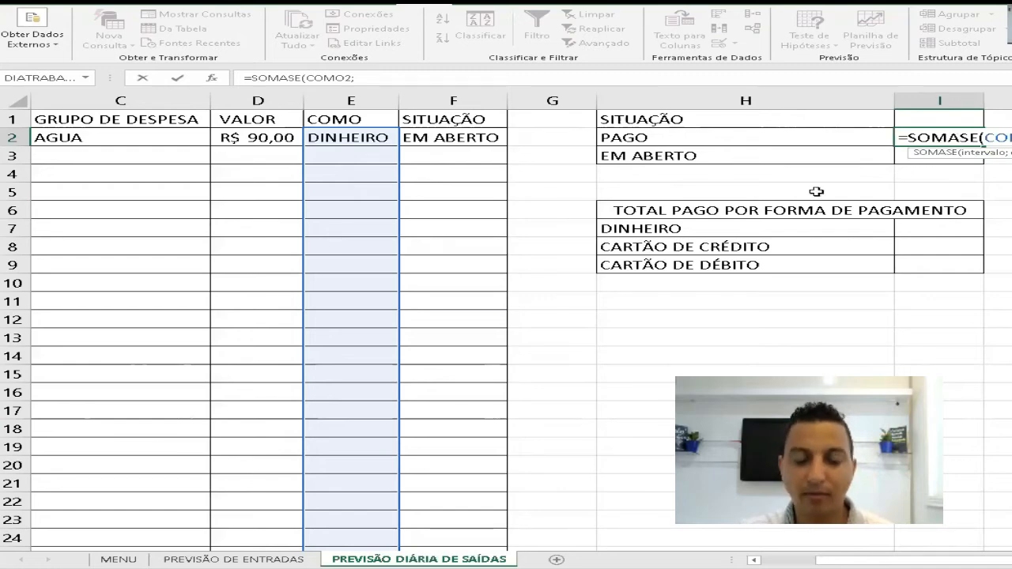
pyautogui.press('Escape')
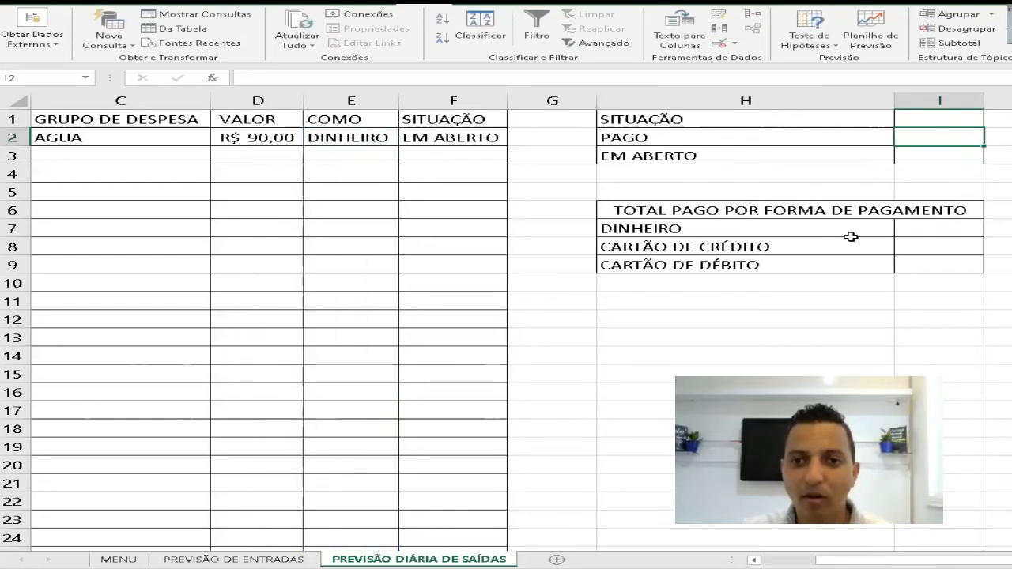
# - Enter the formula =SOMASE(COMO2;H7;VSAIDA) in I7 to total the DINHEIRO payments
pyautogui.click(917, 227)
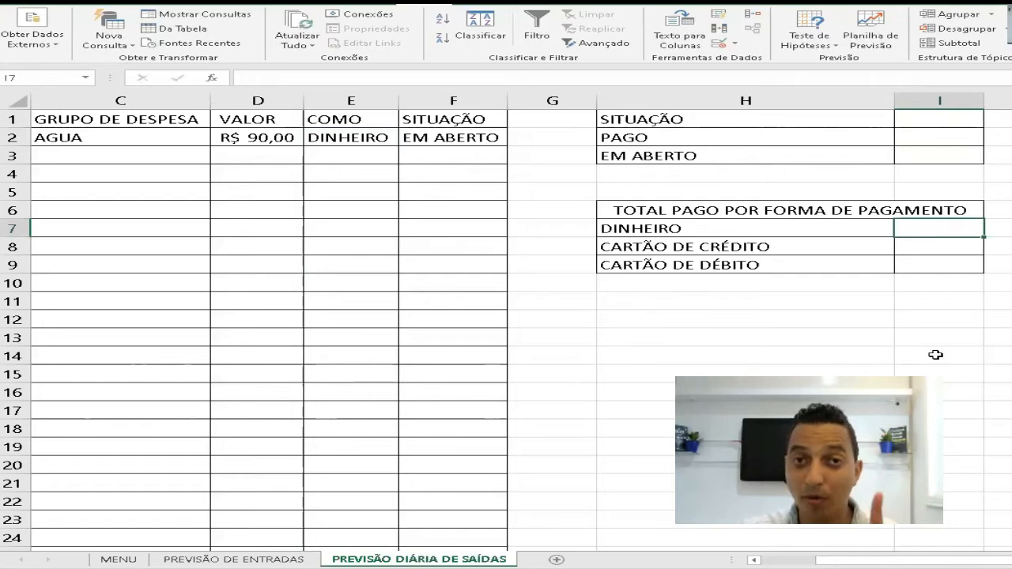
pyautogui.write('=S')
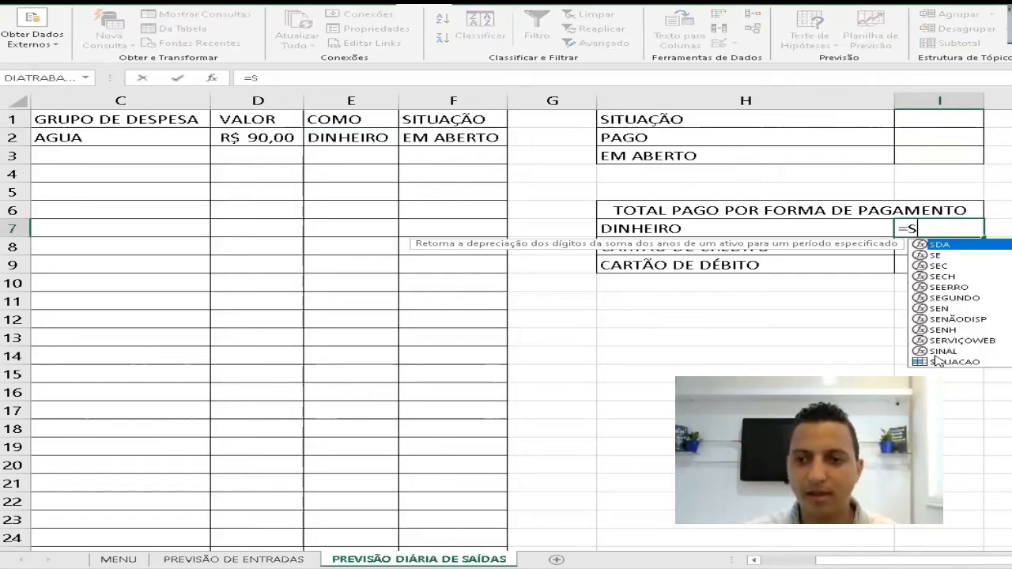
pyautogui.write('OMASE(')
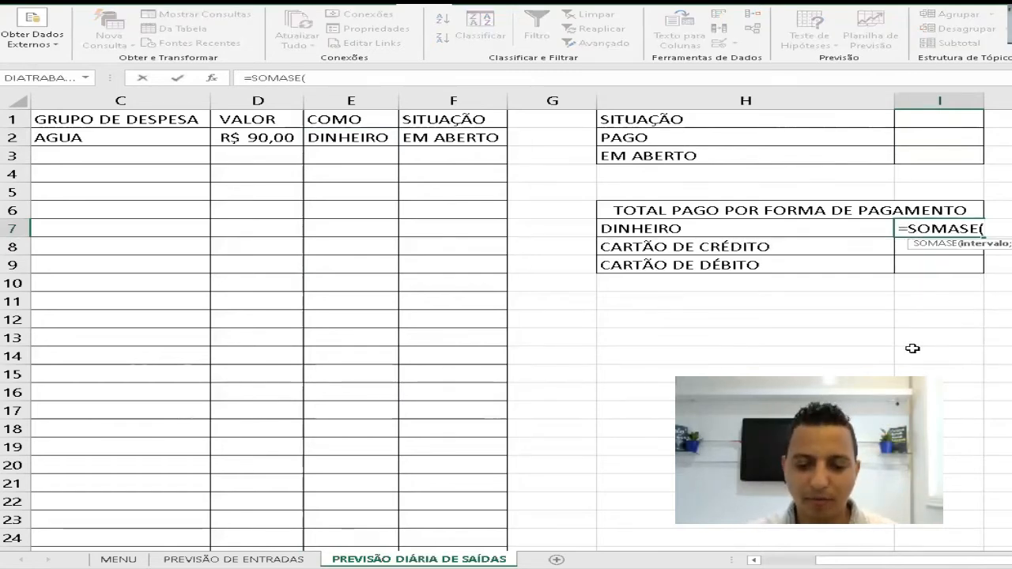
pyautogui.write('COMO')
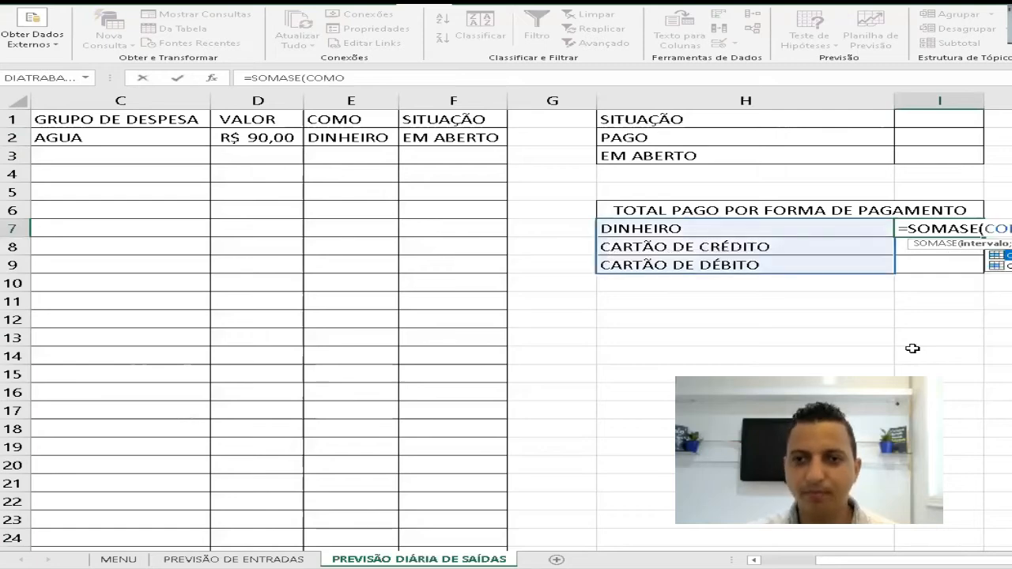
pyautogui.write('2;')
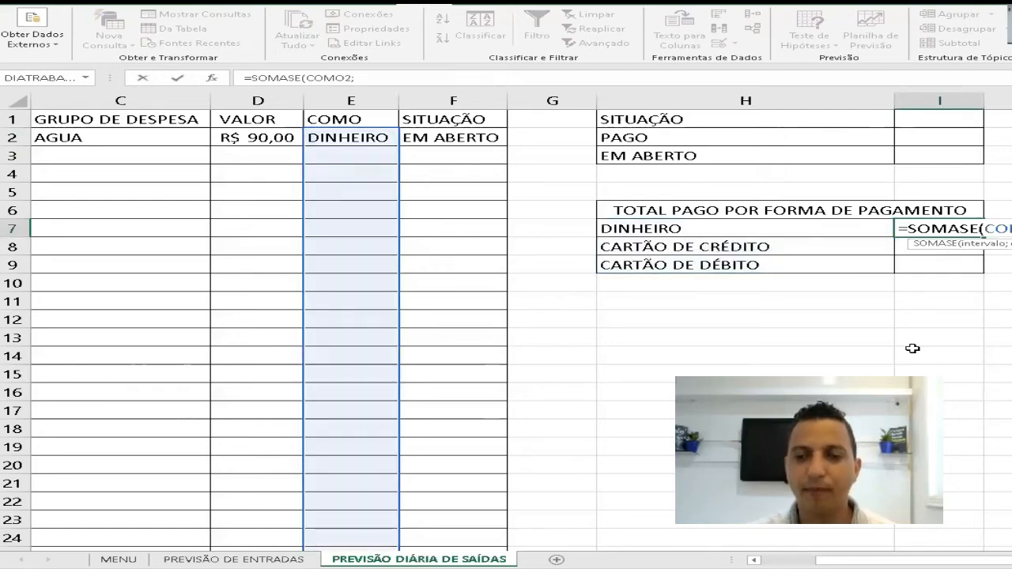
pyautogui.click(726, 230)
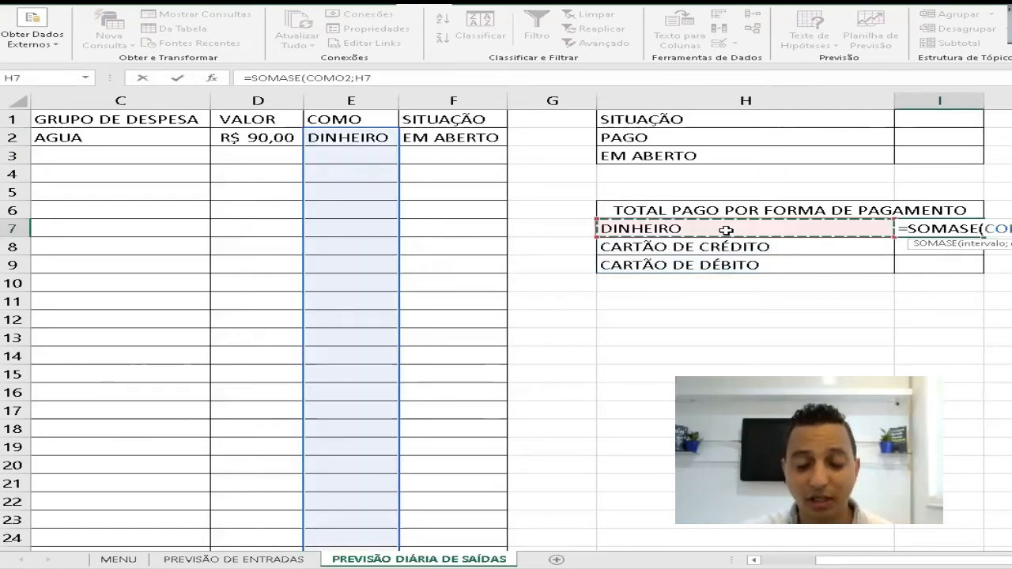
pyautogui.write(';')
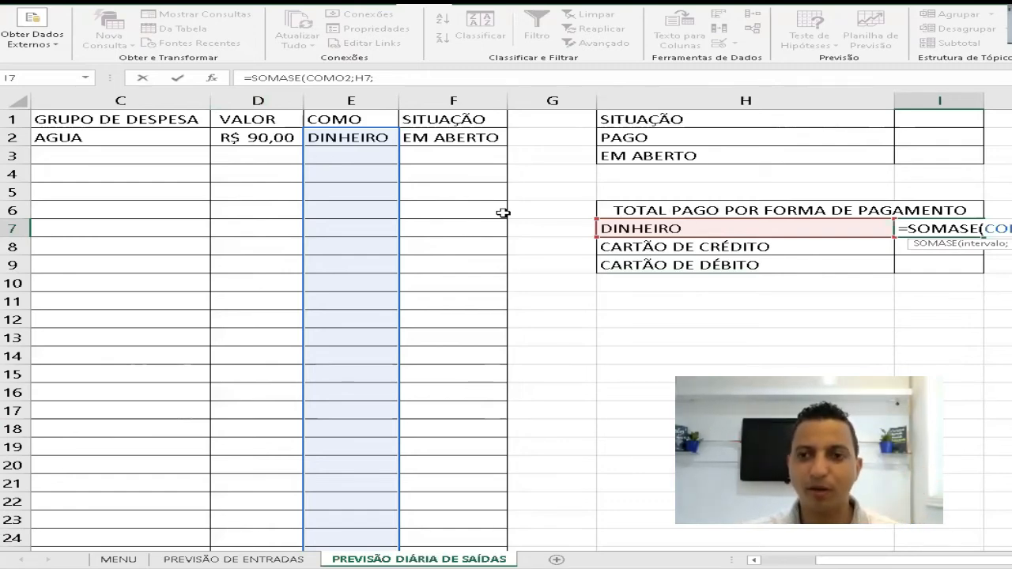
pyautogui.write('ALOR')
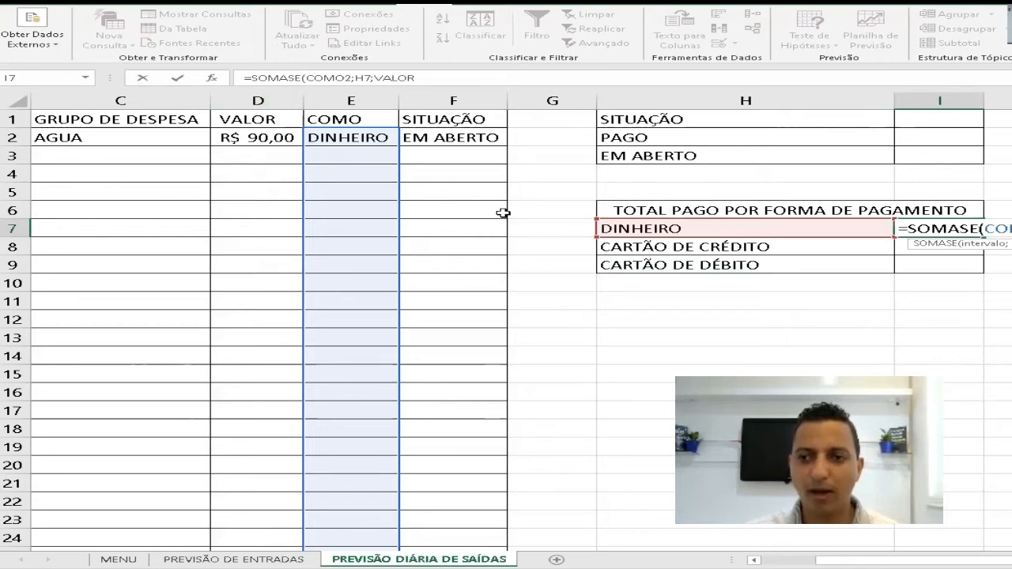
pyautogui.press('BackSpace')
pyautogui.press('BackSpace')
pyautogui.press('BackSpace')
pyautogui.press('BackSpace')
pyautogui.write('SAIDA')
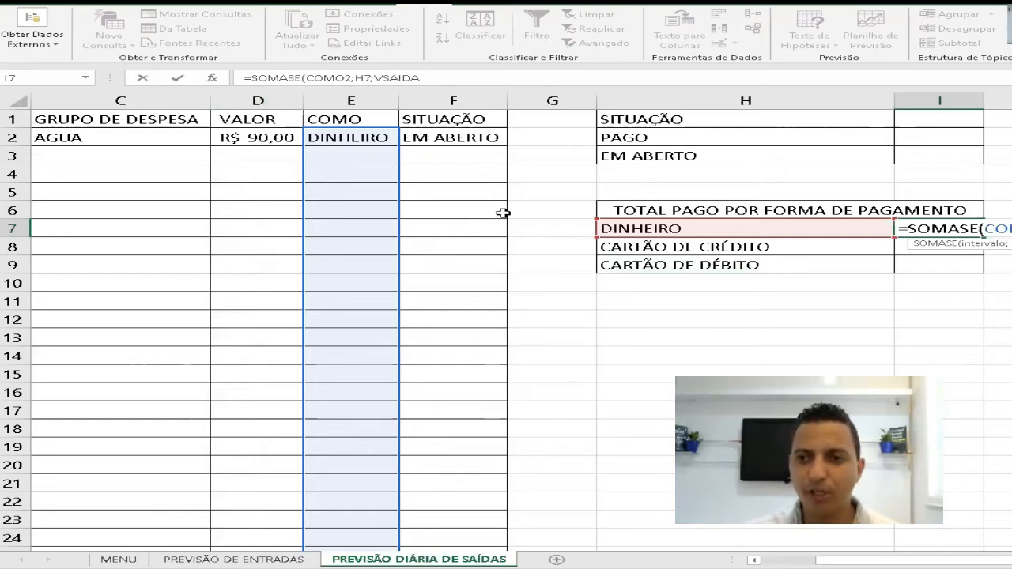
pyautogui.write(')')
pyautogui.press('Return')
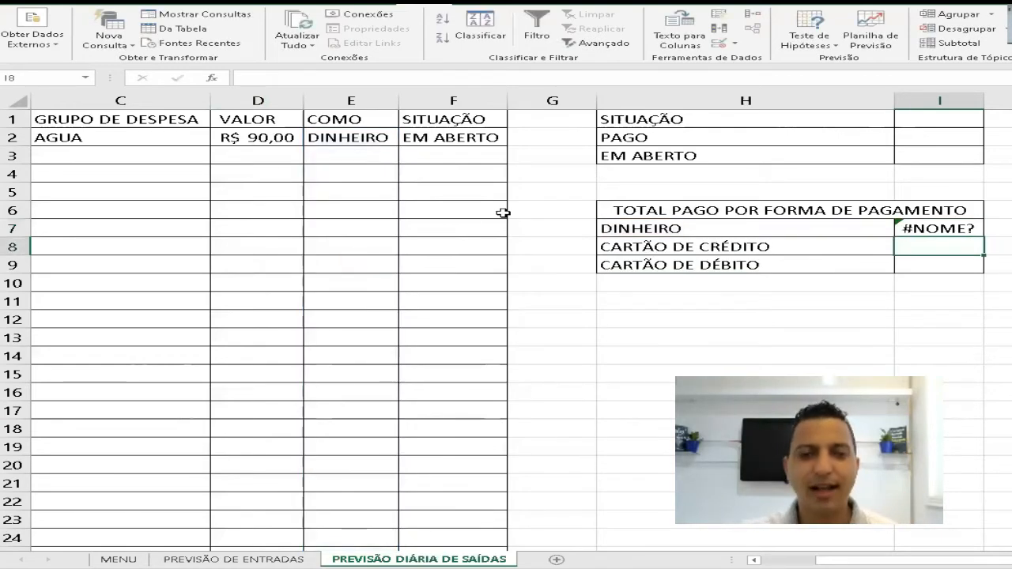
# - Assign the range name VSAIDA to the VALOR column from D2 down to the last row
pyautogui.click(258, 140)
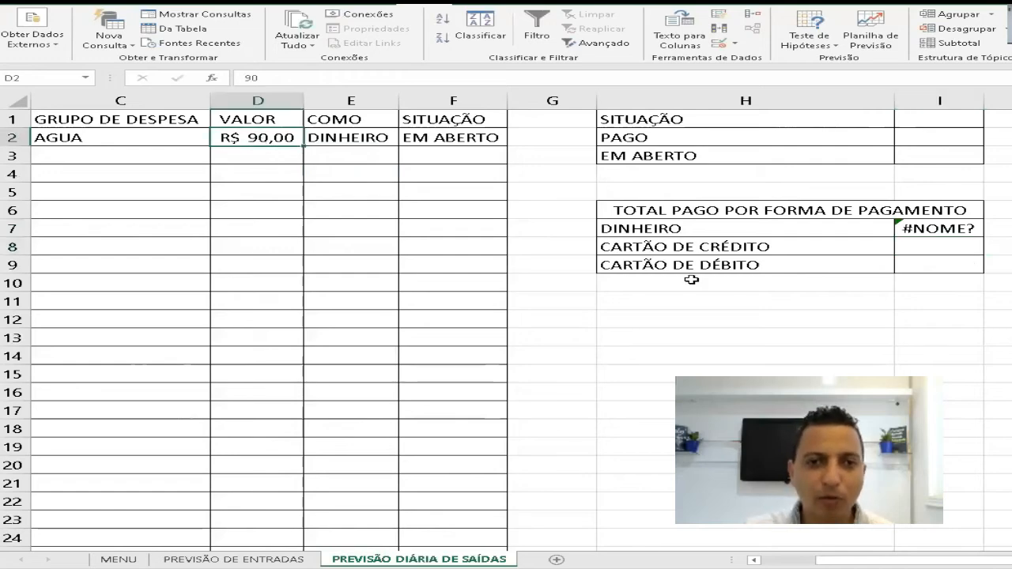
pyautogui.hotkey('ctrl', 'shift', 'Down')
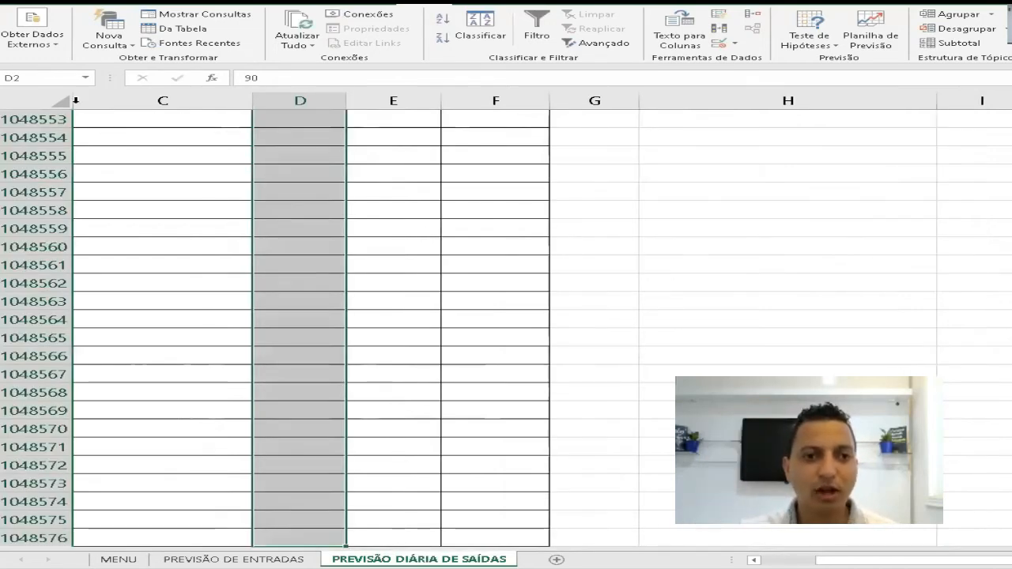
pyautogui.click(37, 80)
pyautogui.write('VSAIDA')
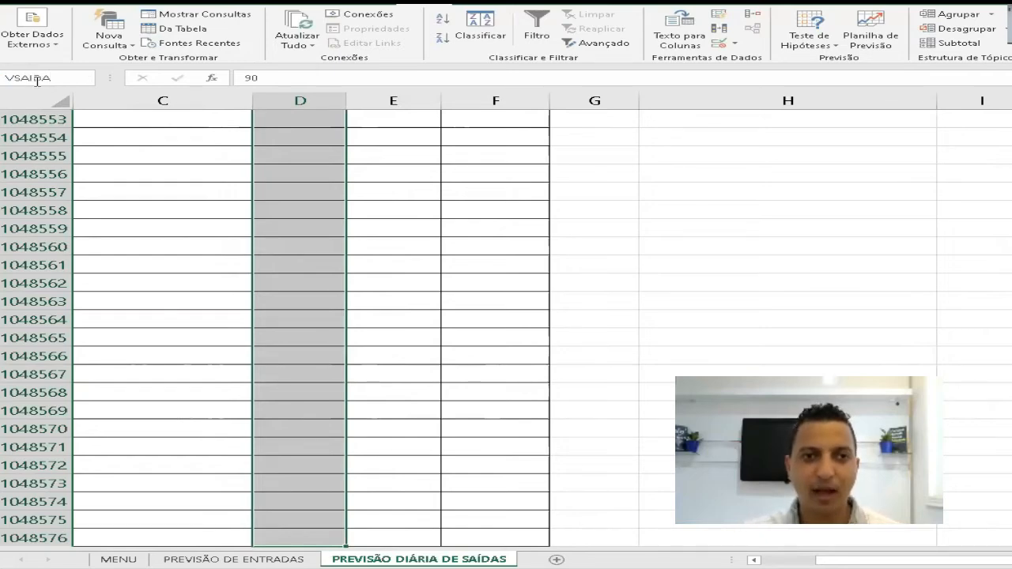
pyautogui.press('Return')
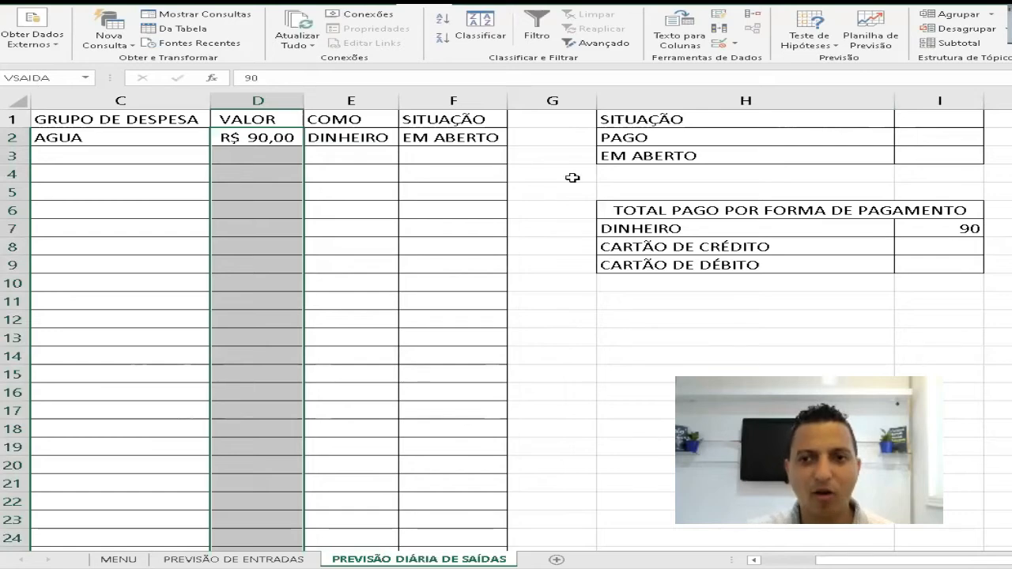
# - Apply the accounting number format in R$ to the DINHEIRO total in I7
pyautogui.click(960, 227)
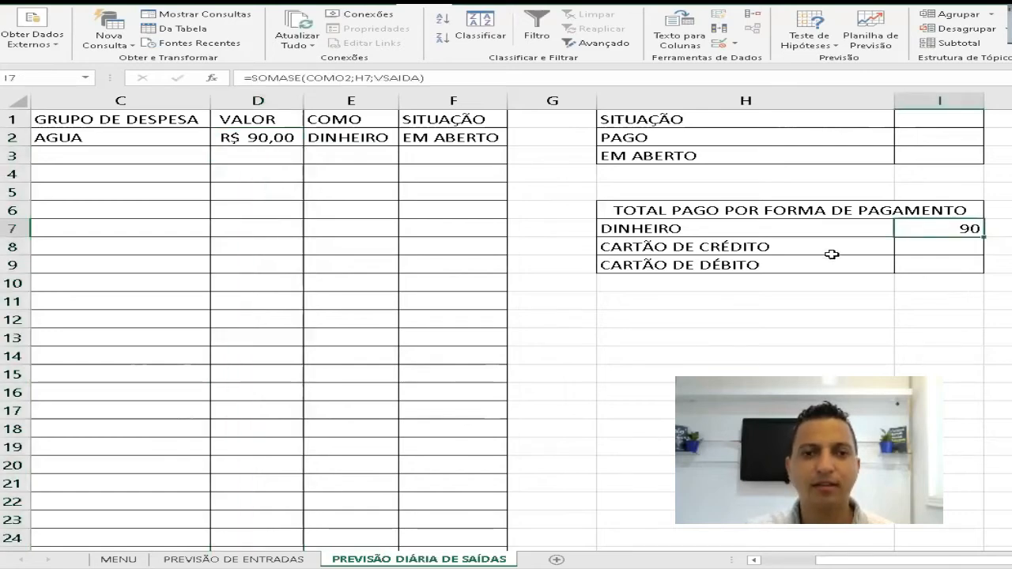
pyautogui.click(96, 4)
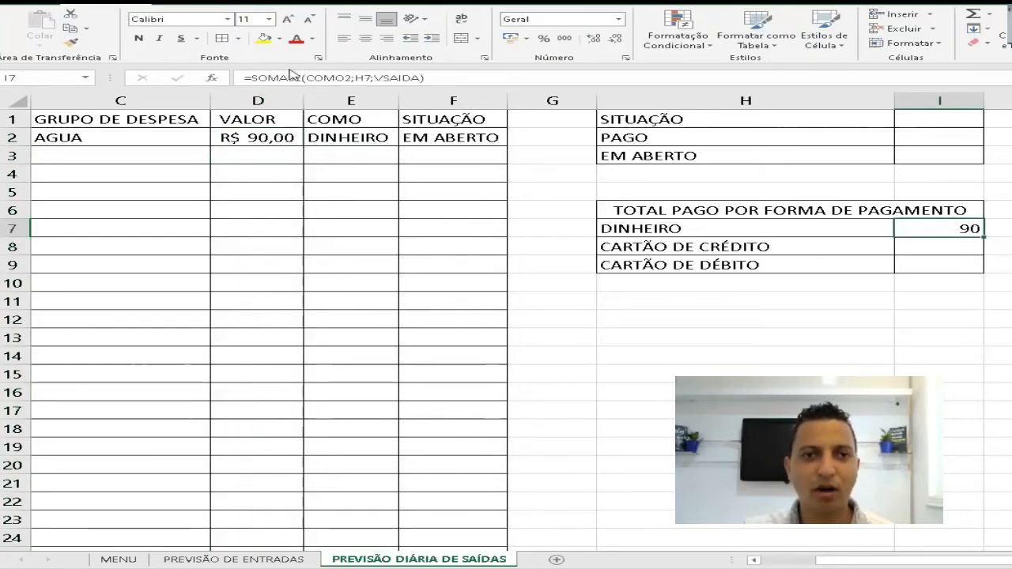
pyautogui.click(514, 39)
pyautogui.click(940, 250)
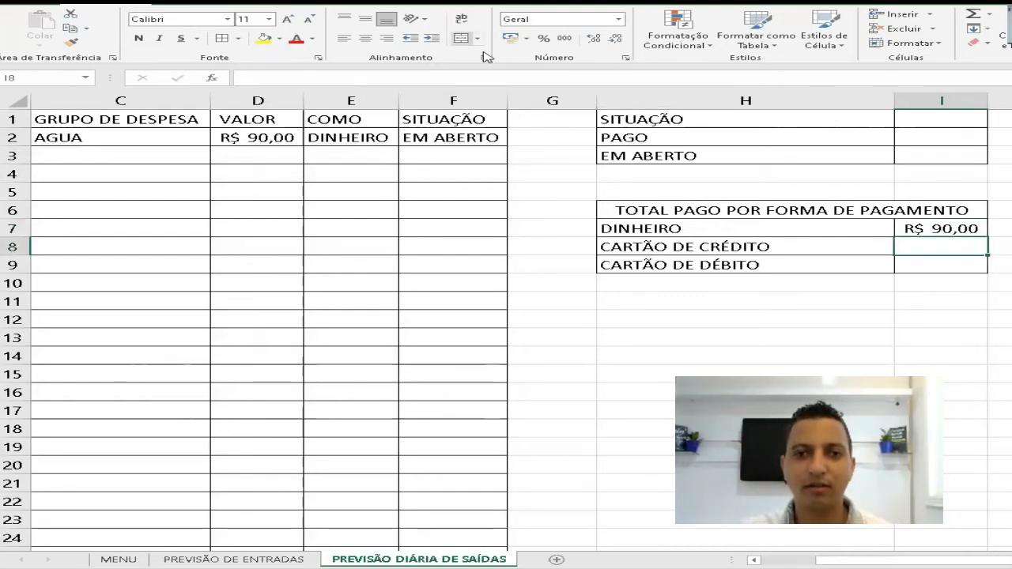
pyautogui.click(939, 262)
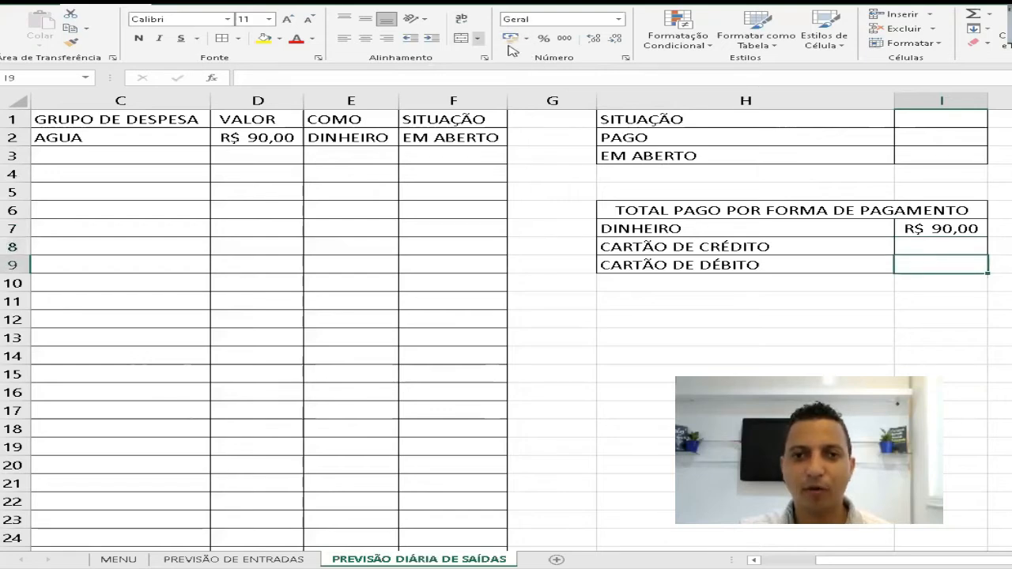
# - Fill the SOMASE formula from I7 down to I9 for the CARTÃO DE CRÉDITO and CARTÃO DE DÉBITO totals
pyautogui.click(919, 227)
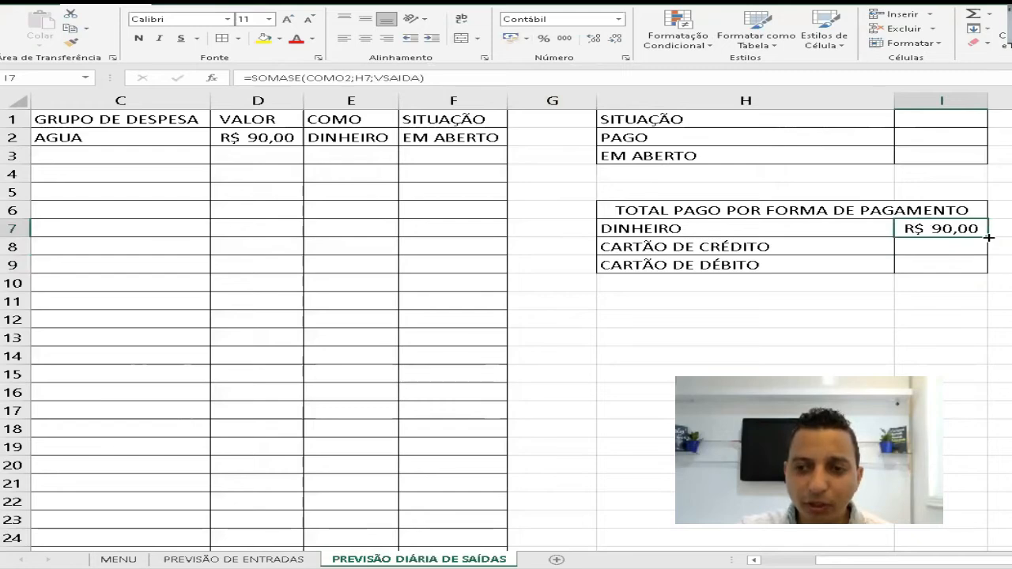
pyautogui.moveTo(989, 238); pyautogui.dragTo(989, 273)
pyautogui.click(919, 266)
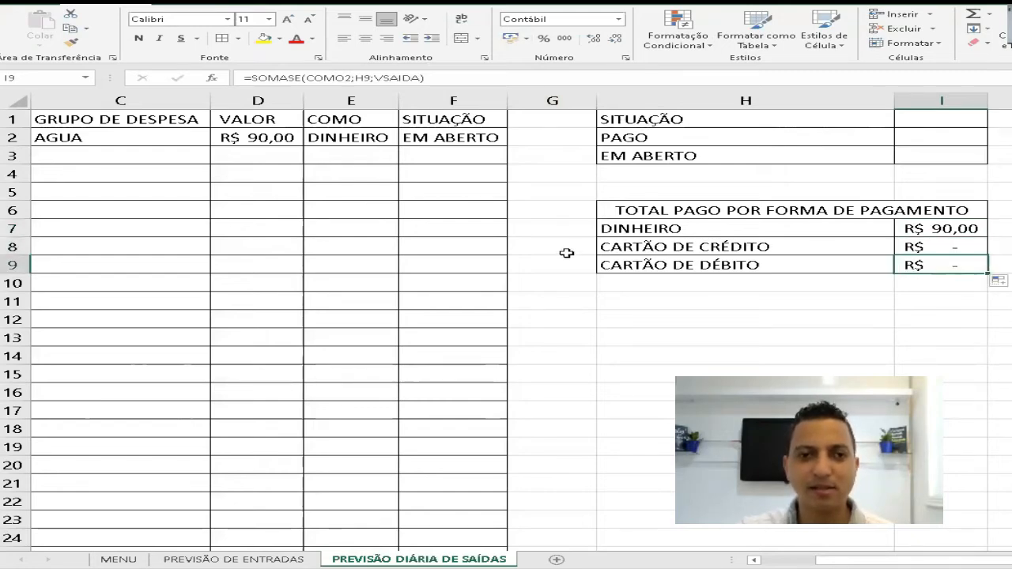
# - Test the totals by switching the AGUA payment method in E2 to CARTÃO DE CRÉDITO and then to CARTÃO DE DÉBITO
pyautogui.click(360, 136)
pyautogui.click(407, 139)
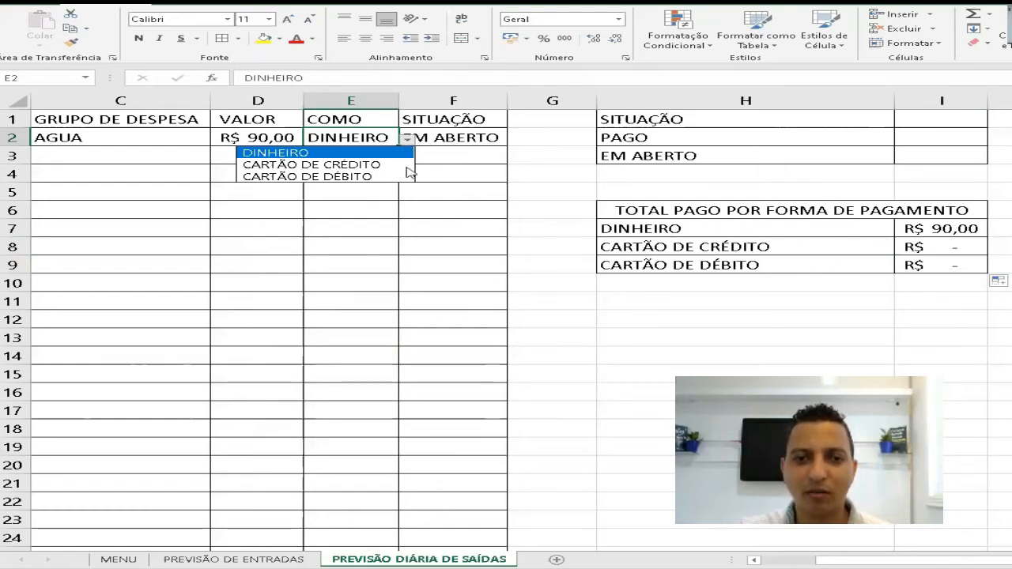
pyautogui.click(369, 166)
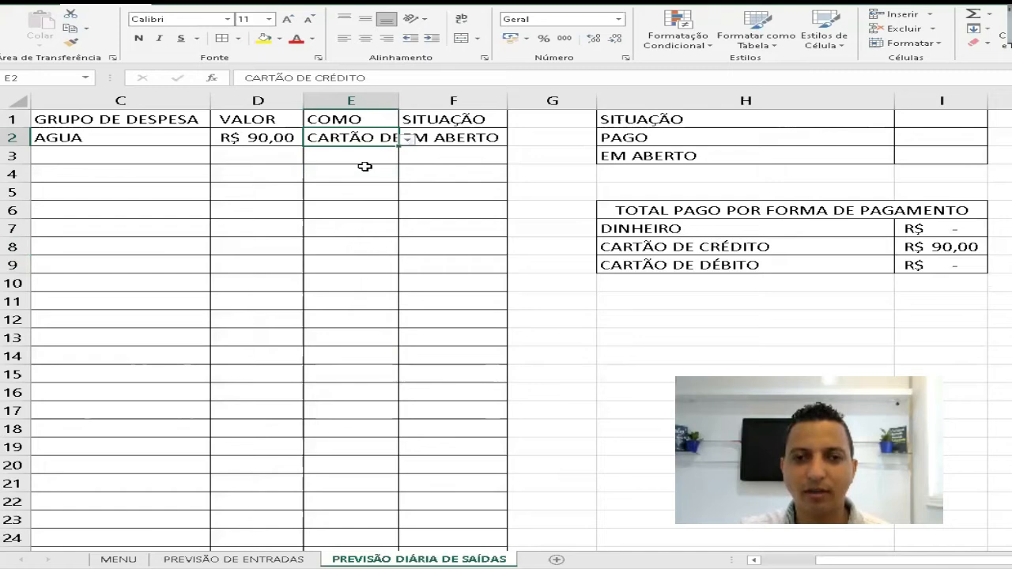
pyautogui.click(407, 140)
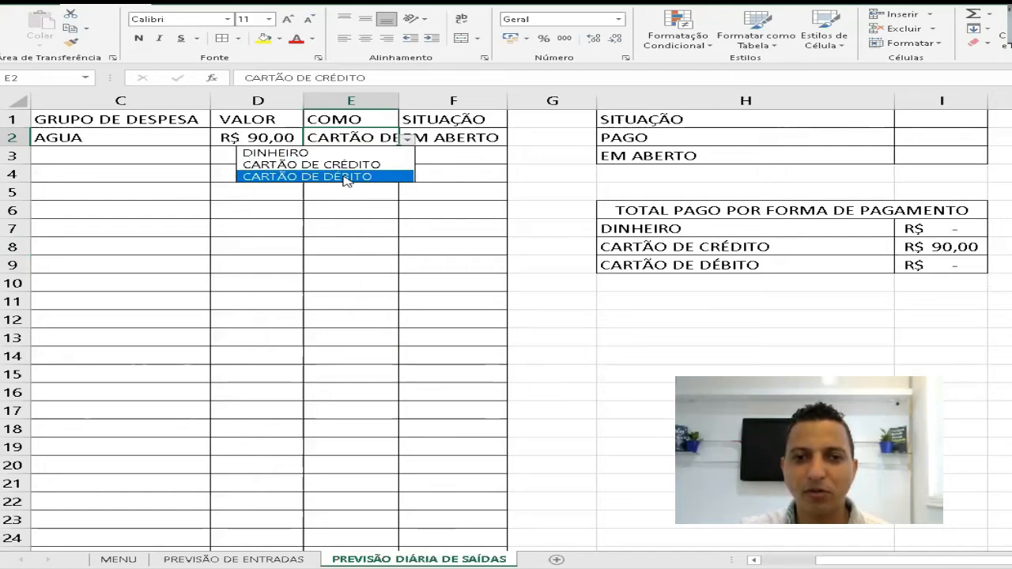
pyautogui.click(346, 177)
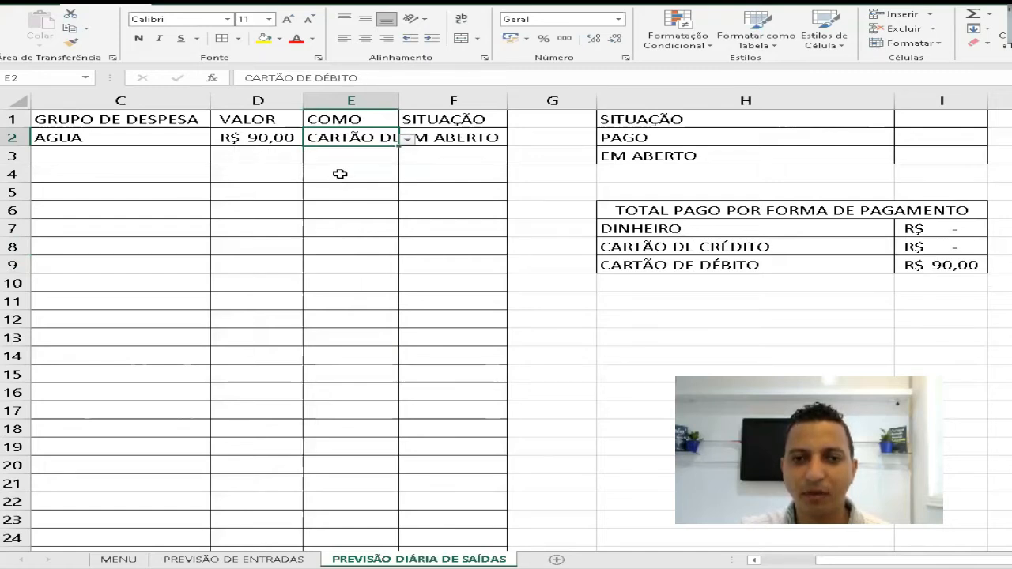
# - Set the AGUA payment method in E2 back to DINHEIRO and review the SOMASE formula in I7
pyautogui.click(408, 141)
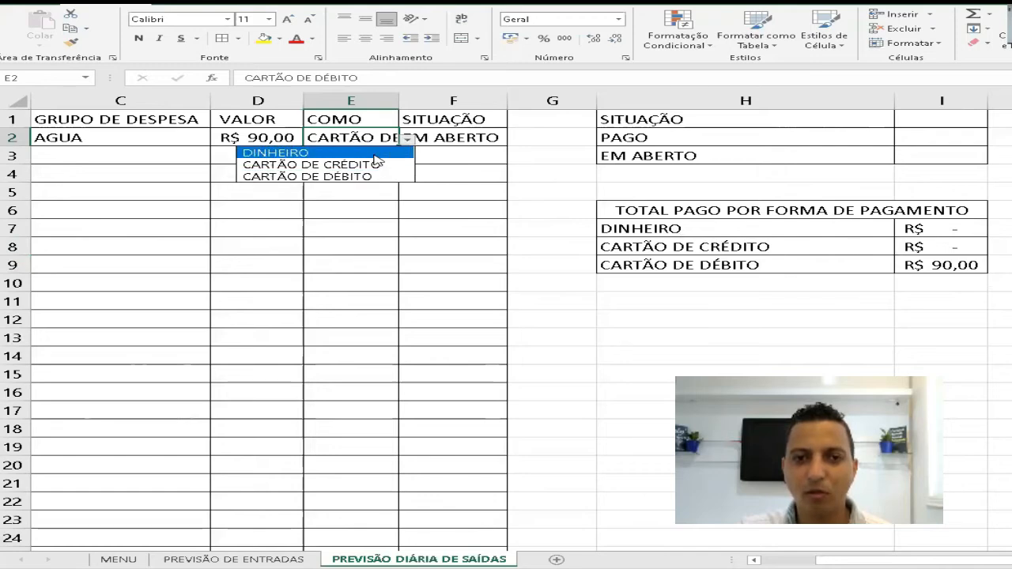
pyautogui.click(376, 151)
pyautogui.doubleClick(947, 229)
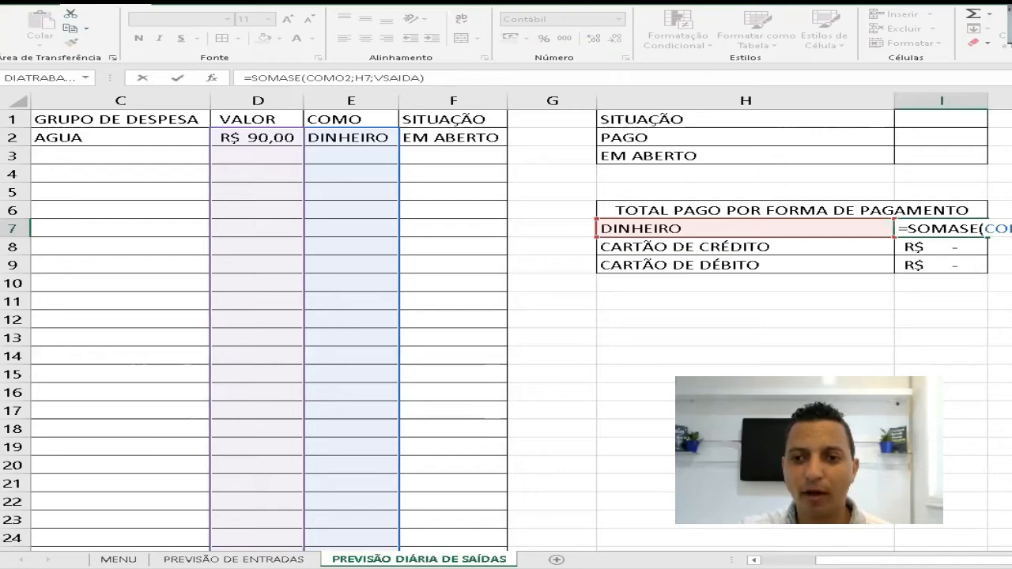
pyautogui.press('Return')
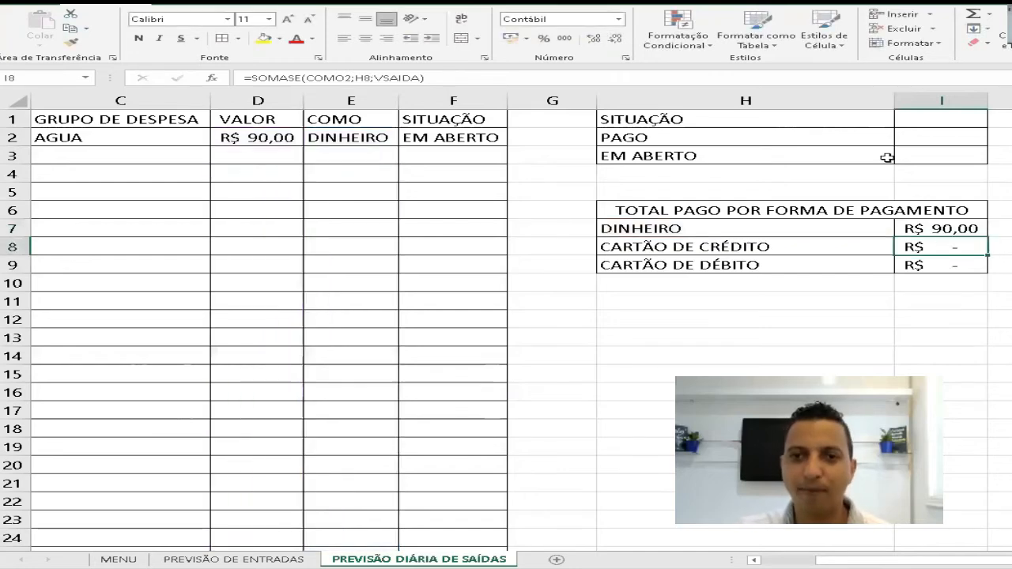
# - Enter the formula =SOMASE(SITUACAO2;H2;VSAIDA) in I2 to total the PAGO expenses
pyautogui.click(914, 135)
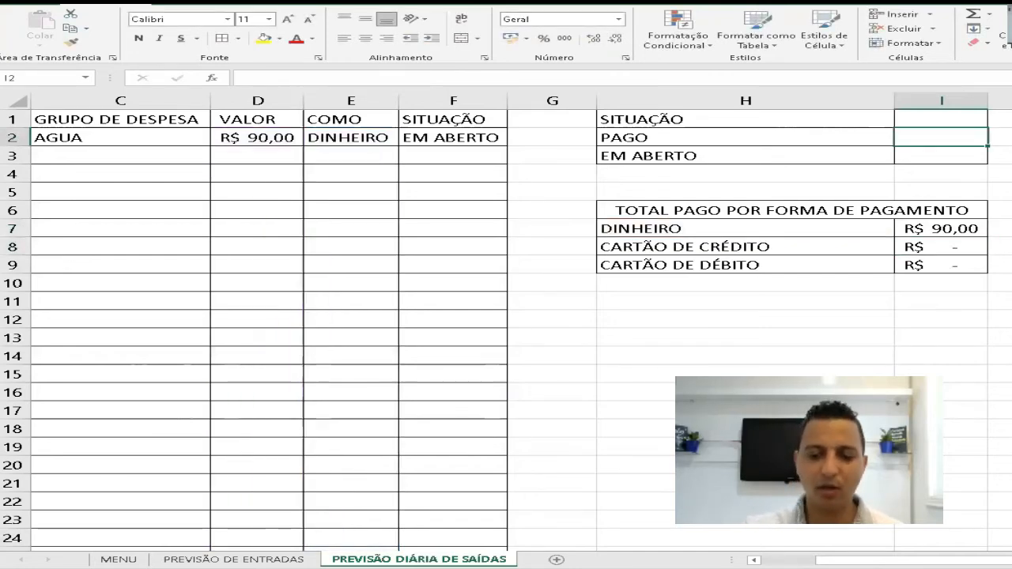
pyautogui.write('=SOMAE')
pyautogui.press('BackSpace')
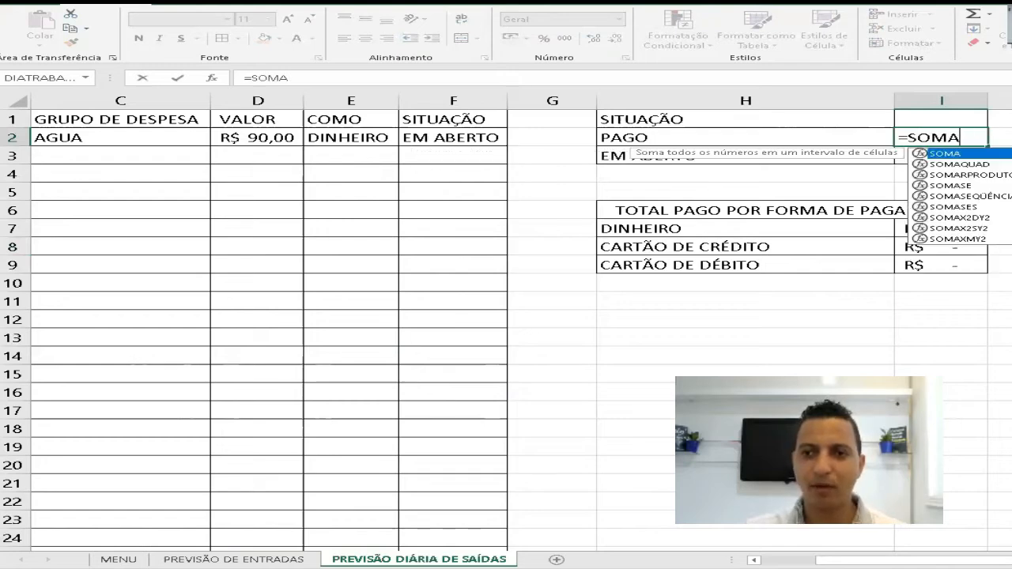
pyautogui.write('SE(')
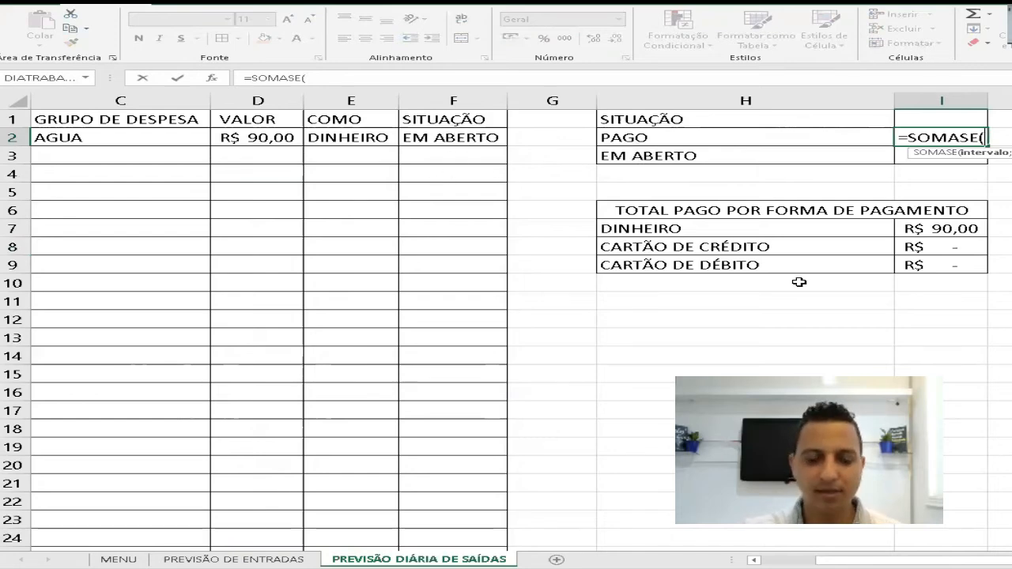
pyautogui.write('SU')
pyautogui.press('BackSpace')
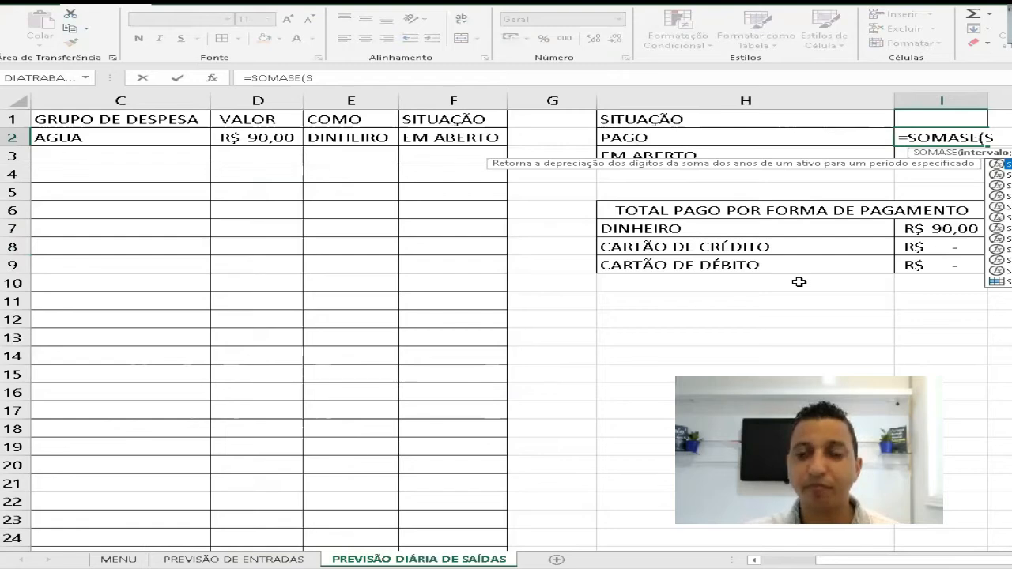
pyautogui.write('ITUACAO2')
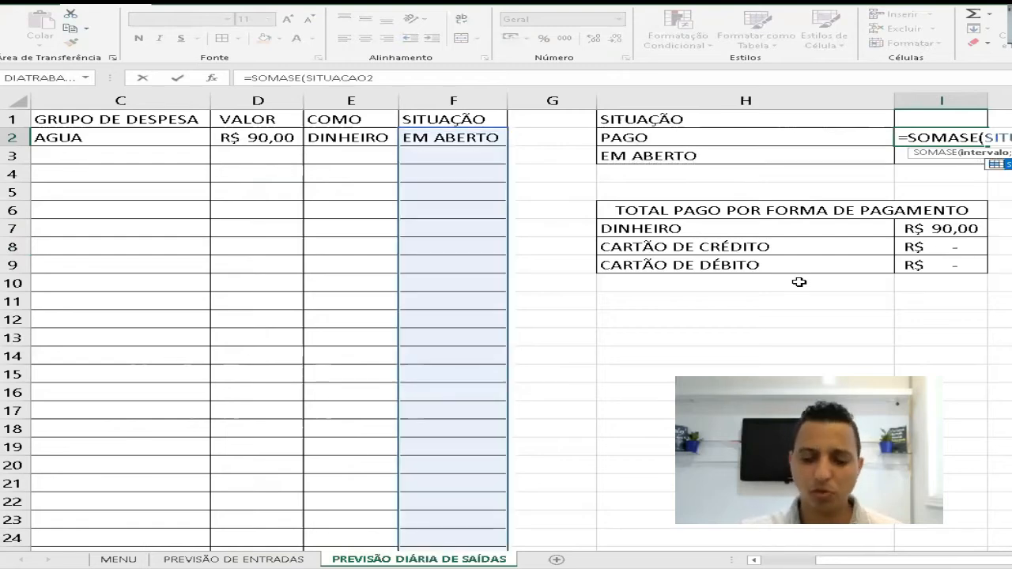
pyautogui.write(';')
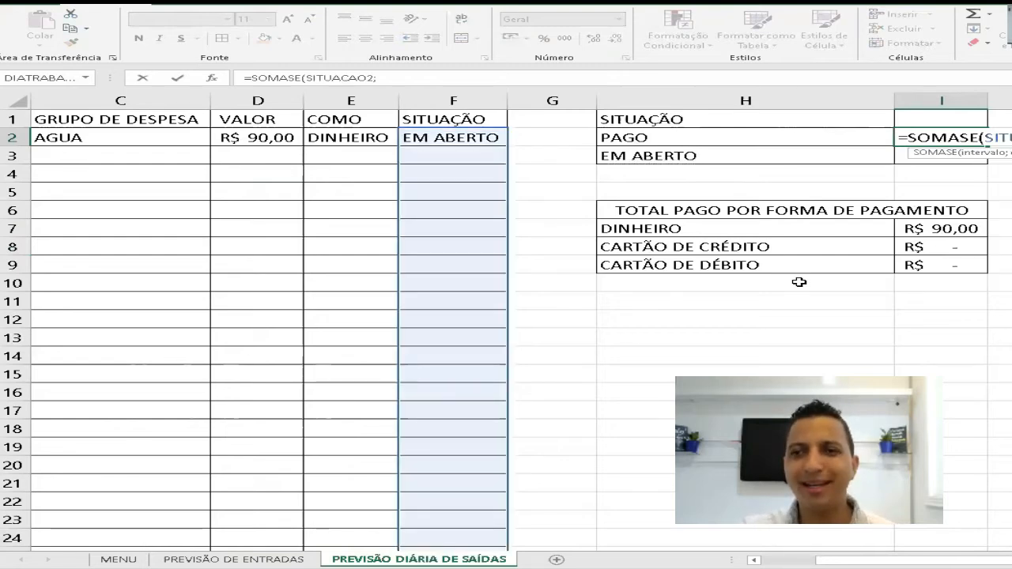
pyautogui.click(629, 139)
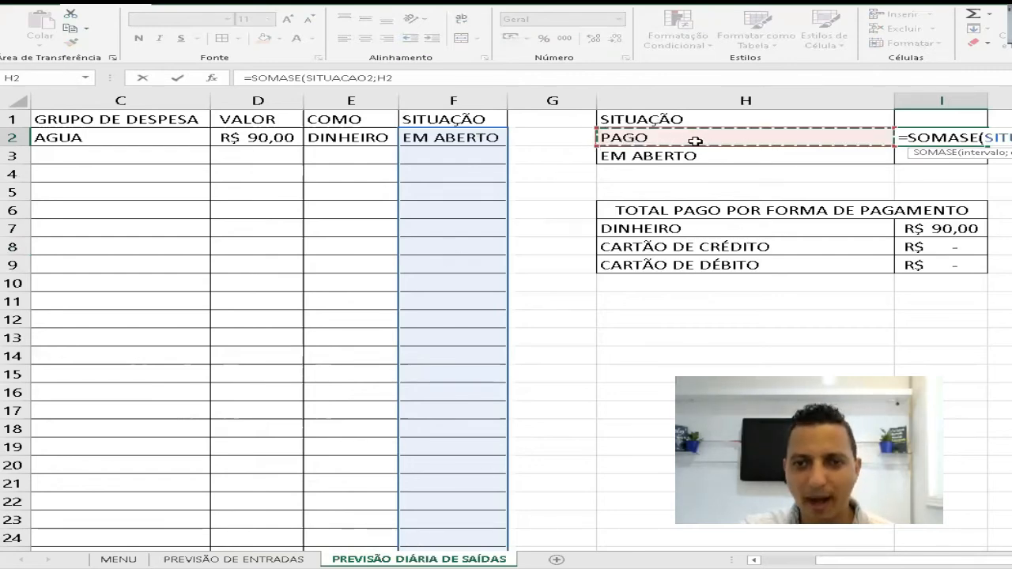
pyautogui.write(';')
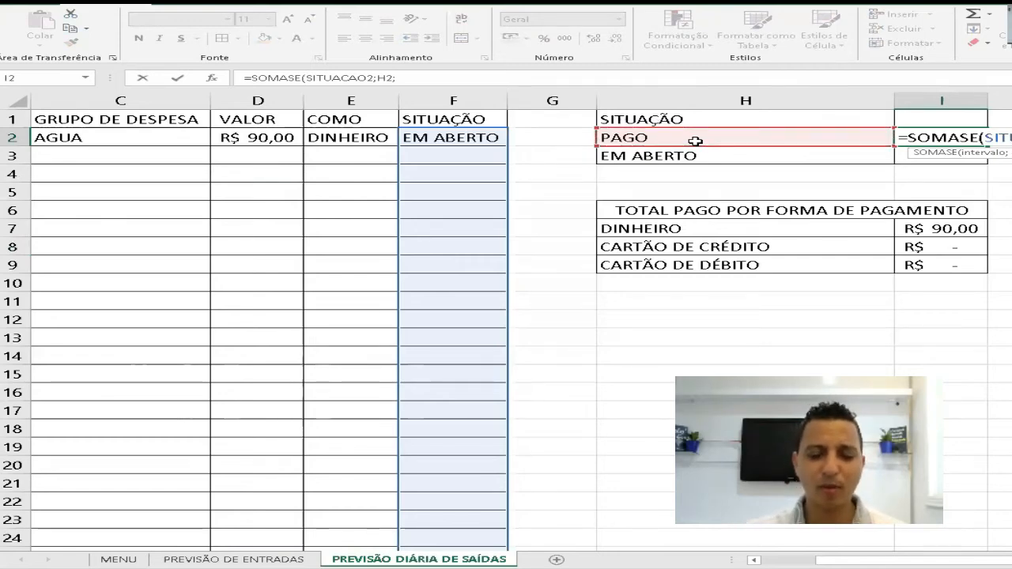
pyautogui.write('V')
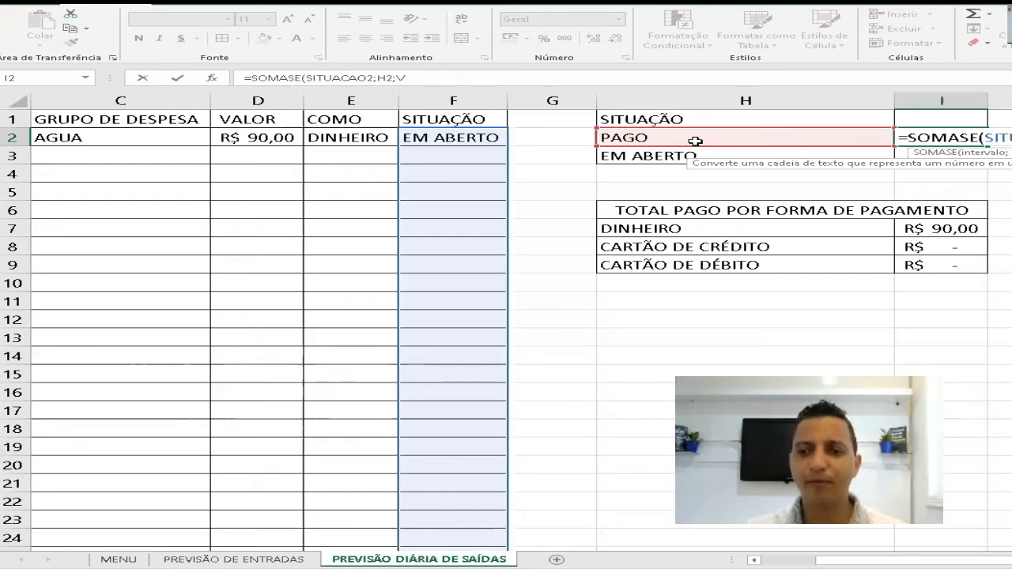
pyautogui.write('SAIDA)')
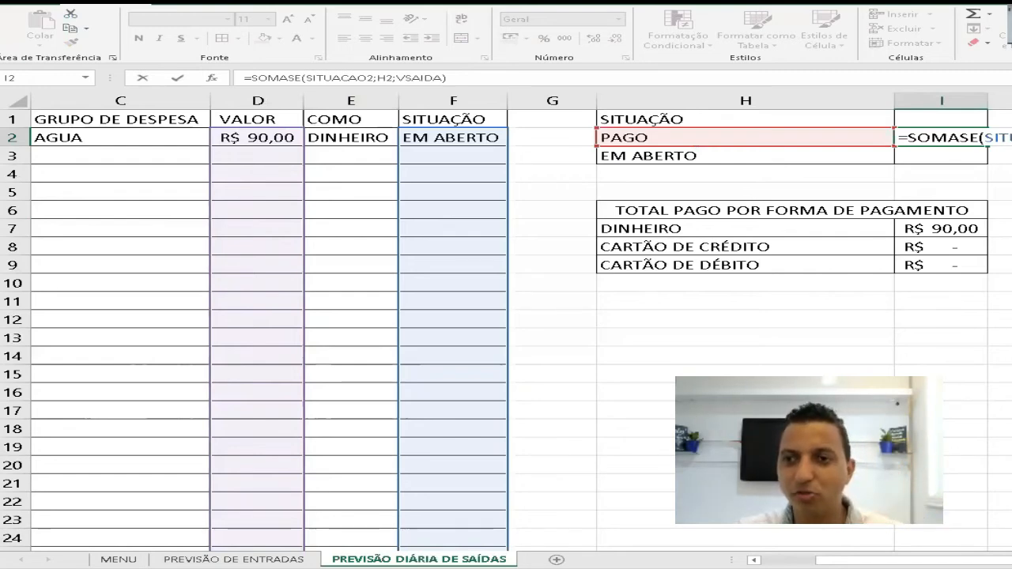
pyautogui.press('Return')
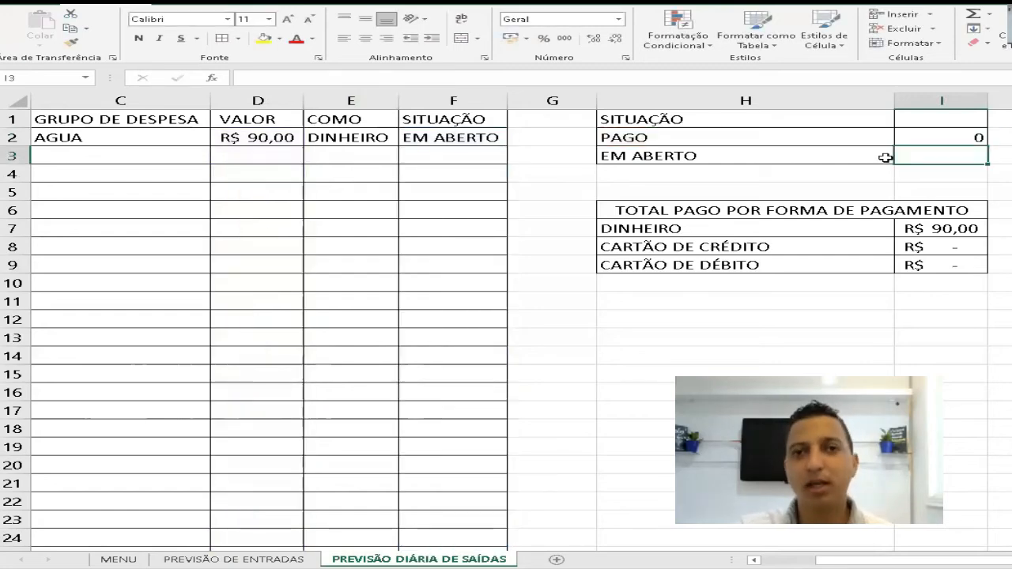
# - Apply the accounting format in R$ to I2:I3 and fill the SOMASE formula down to I3 for EM ABERTO
pyautogui.moveTo(952, 147); pyautogui.dragTo(951, 156)
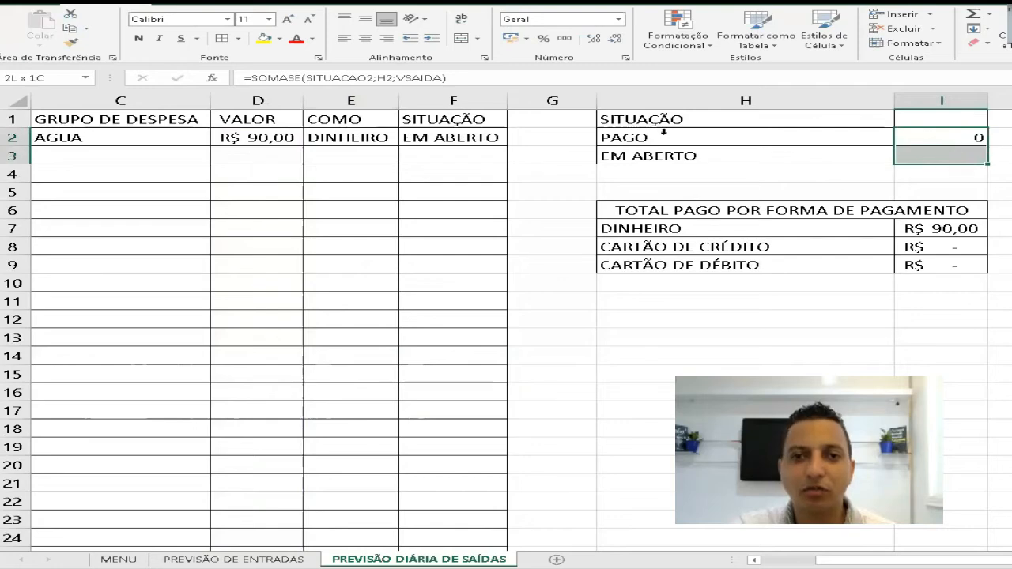
pyautogui.click(511, 38)
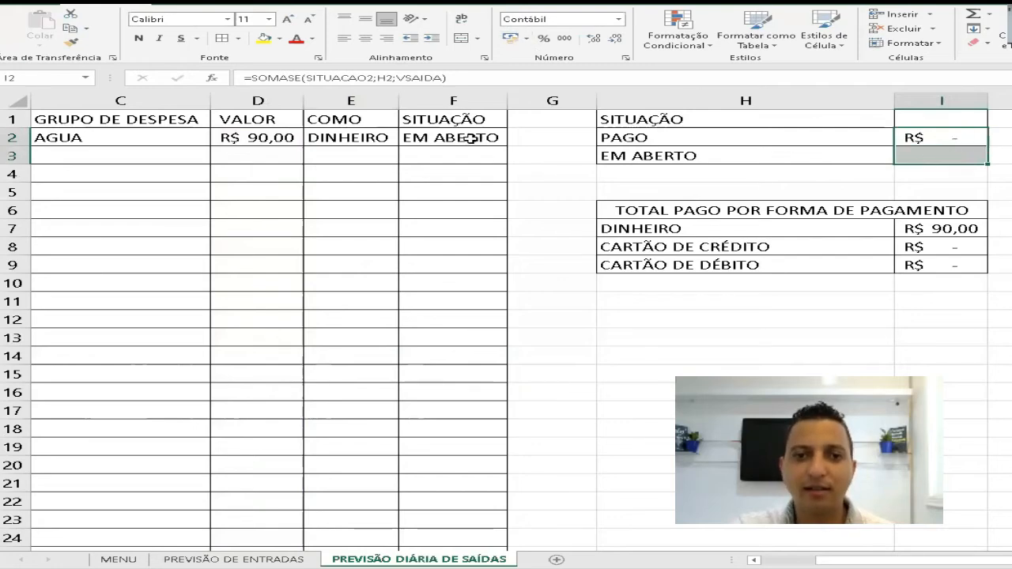
pyautogui.click(967, 144)
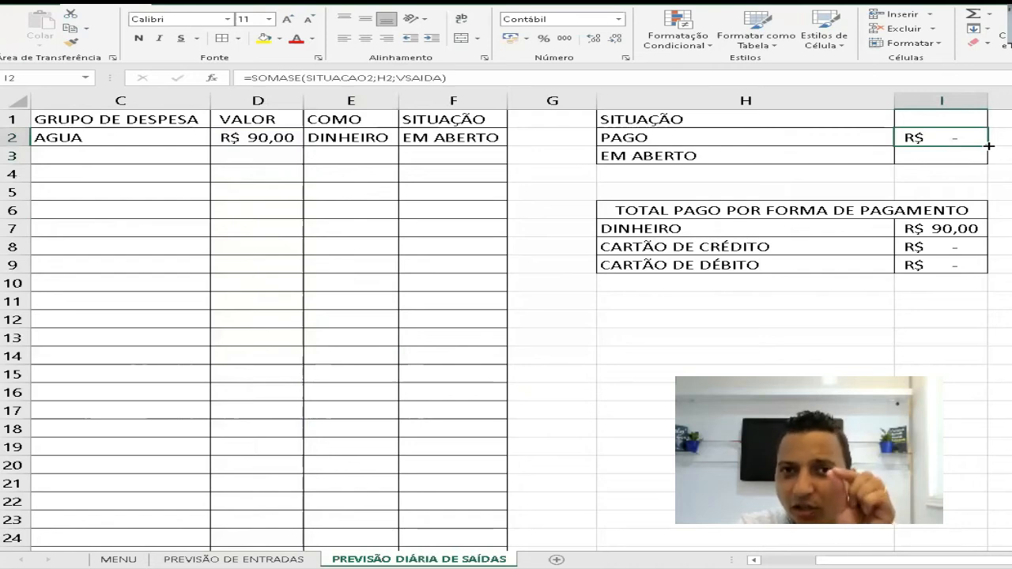
pyautogui.moveTo(988, 146); pyautogui.dragTo(985, 163)
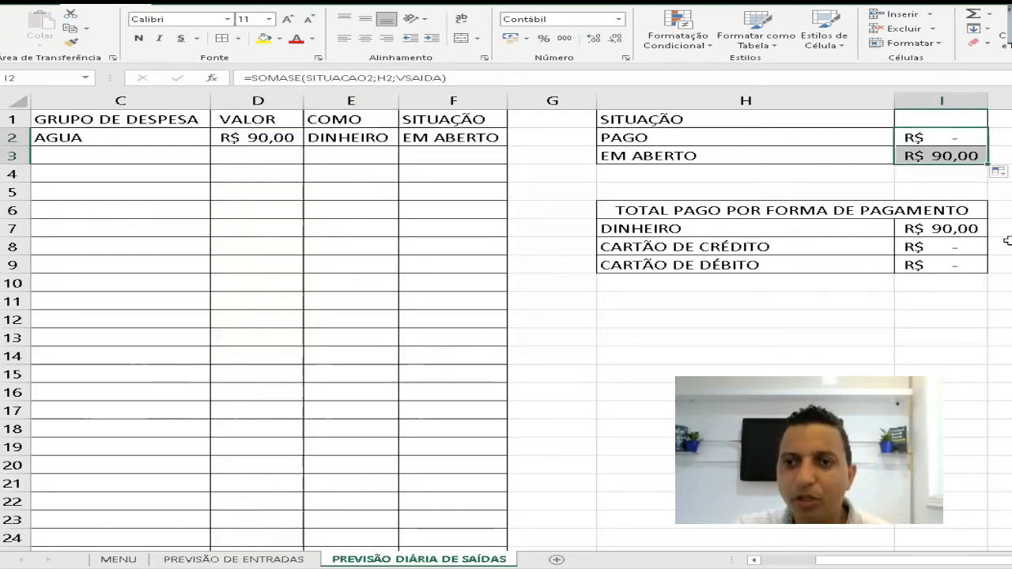
pyautogui.click(949, 156)
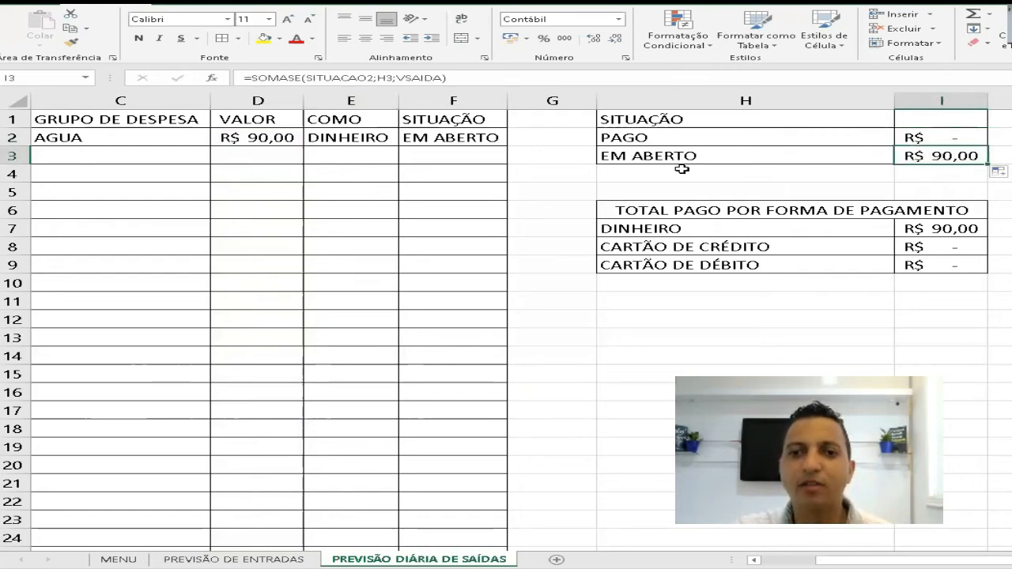
# - Test the status totals by switching the AGUA situation in F2 to PAGO and back to EM ABERTO
pyautogui.click(462, 136)
pyautogui.click(515, 140)
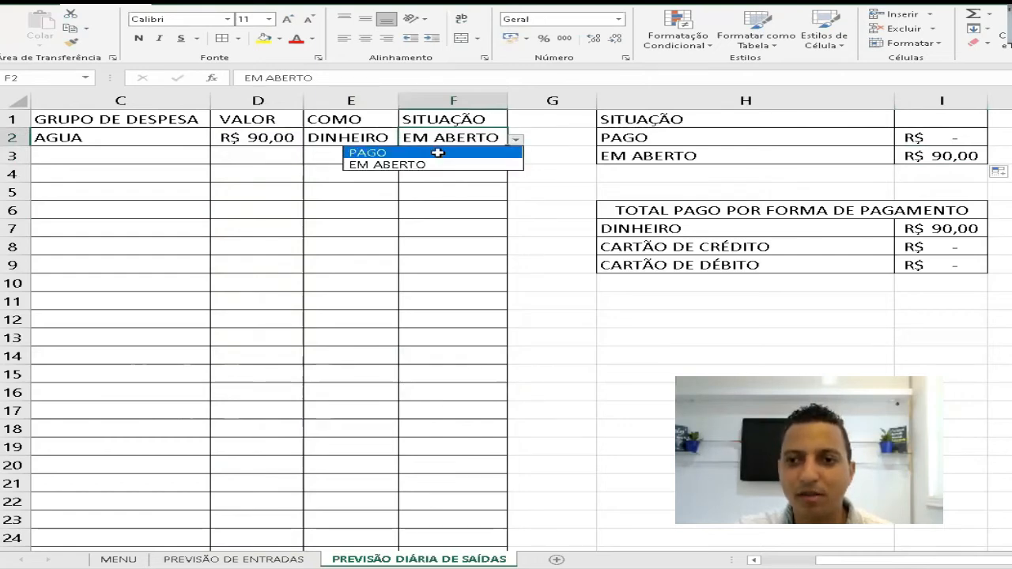
pyautogui.click(439, 153)
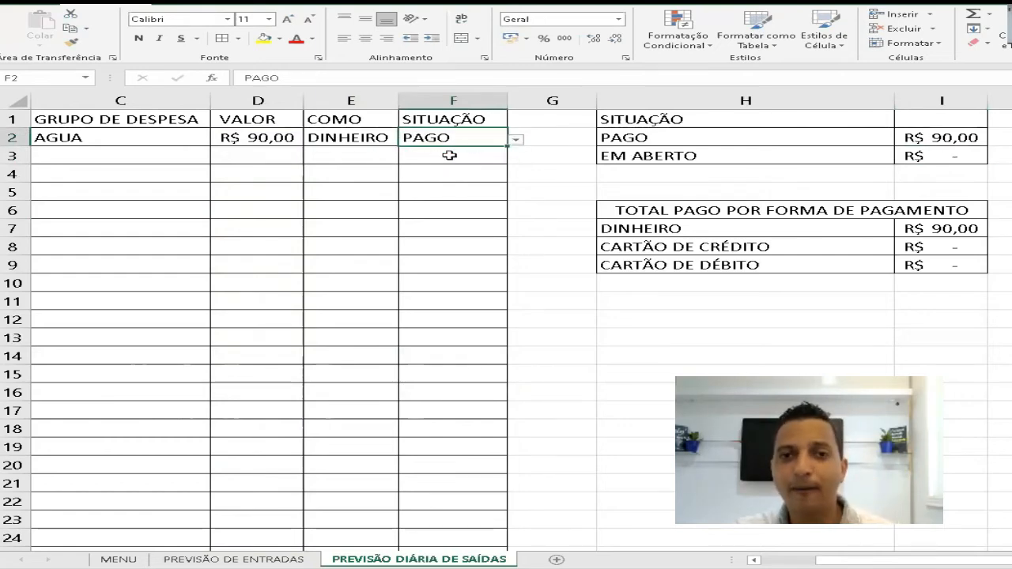
pyautogui.click(515, 139)
pyautogui.click(479, 142)
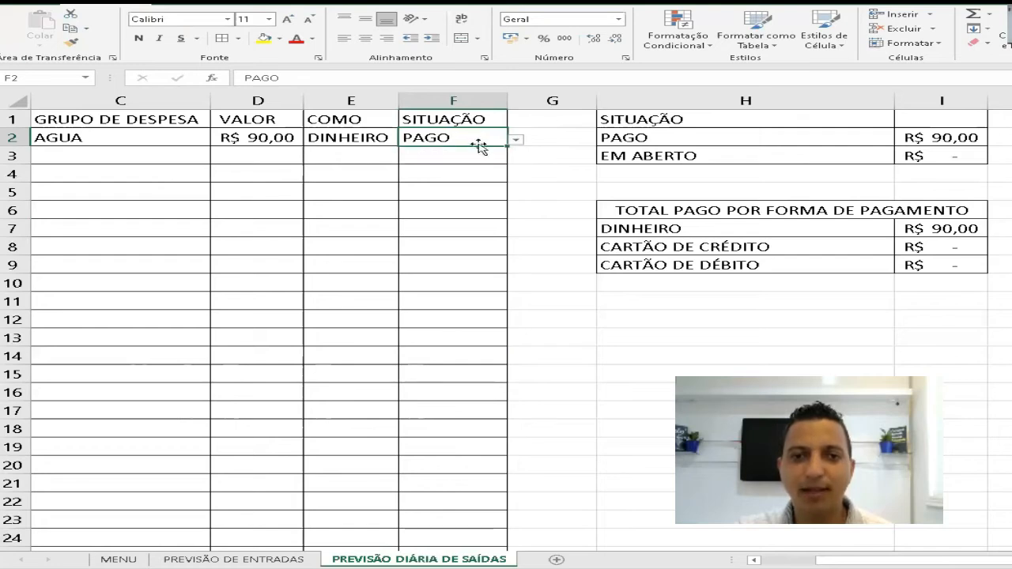
pyautogui.click(514, 140)
pyautogui.click(478, 165)
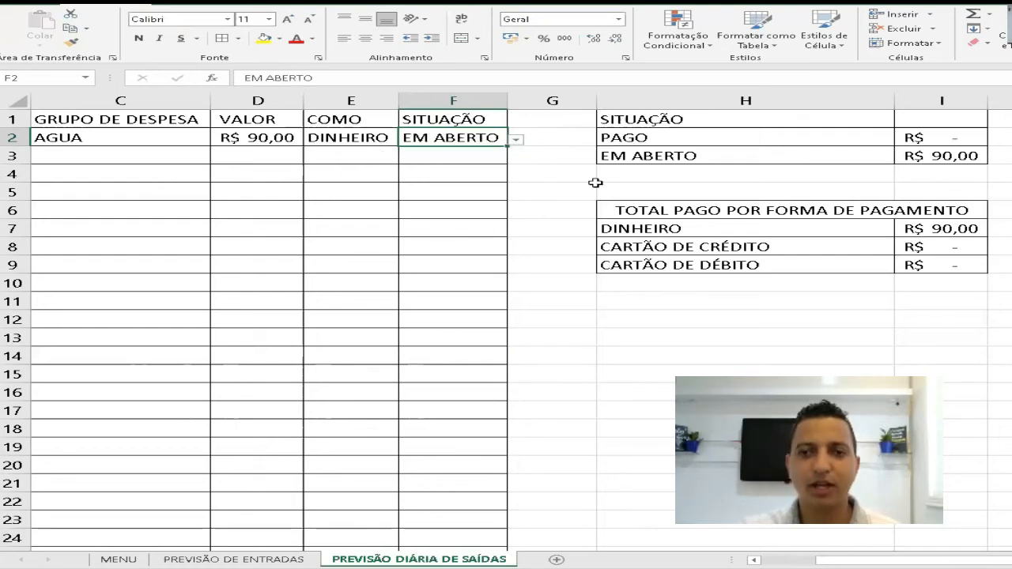
# - Enter the date 02/01/2021 in A3 for a second expense record
pyautogui.press('Left')
pyautogui.press('Left')
pyautogui.press('Left')
pyautogui.press('Left')
pyautogui.press('Left')
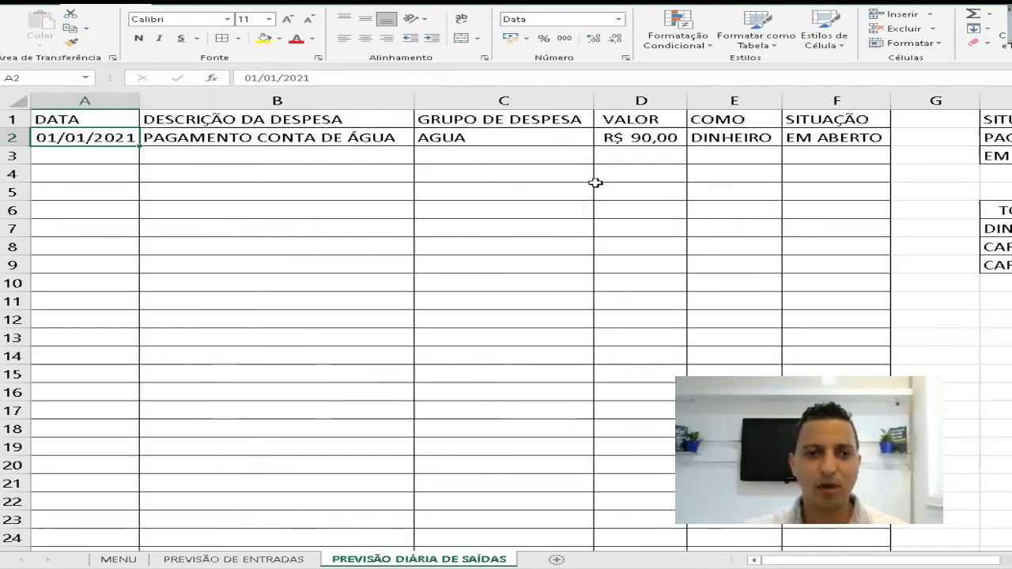
pyautogui.press('Down')
pyautogui.write('01')
pyautogui.press('Escape')
pyautogui.write('02')
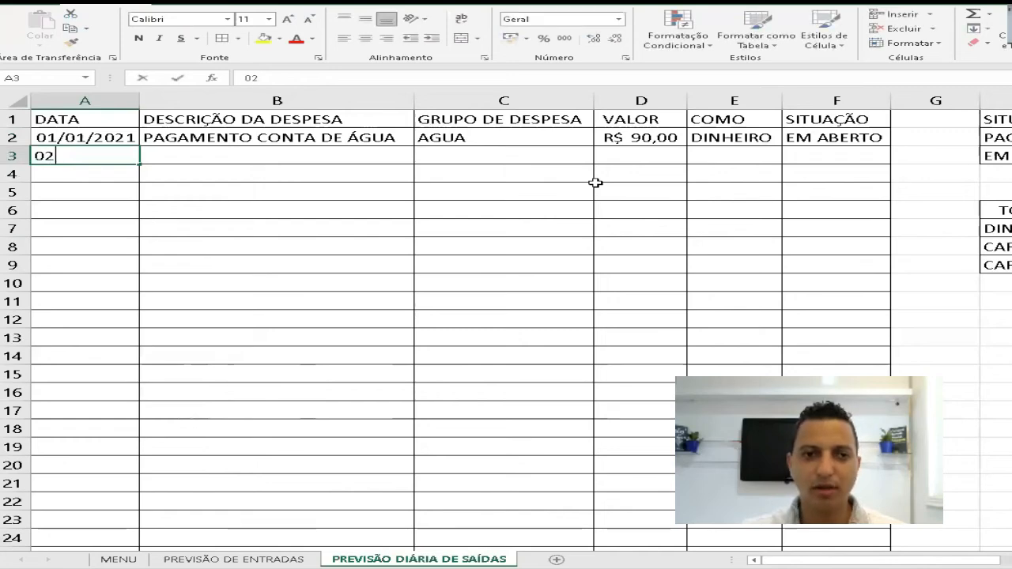
pyautogui.write('/01202')
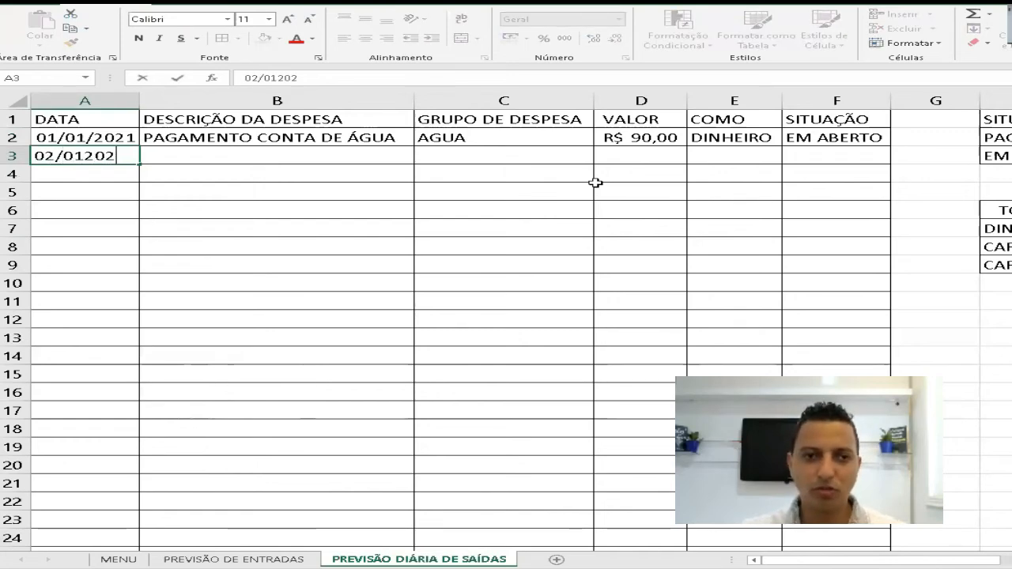
pyautogui.press('Escape')
pyautogui.write('02/01')
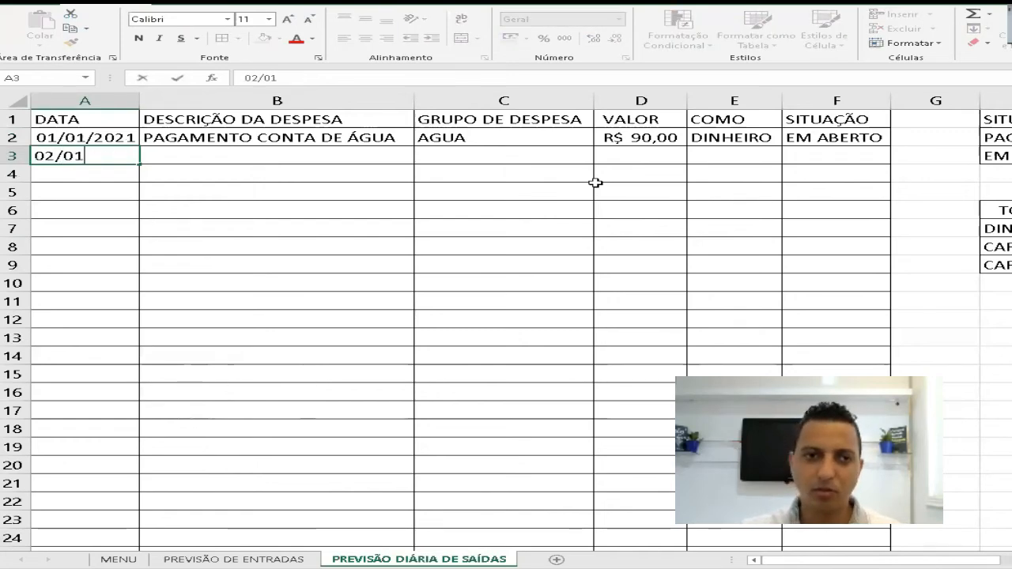
pyautogui.write('/2021')
pyautogui.press('Return')
# - Enter the description PAGAMENTO DO ALUGUEL in B3
pyautogui.press('Up')
pyautogui.press('Right')
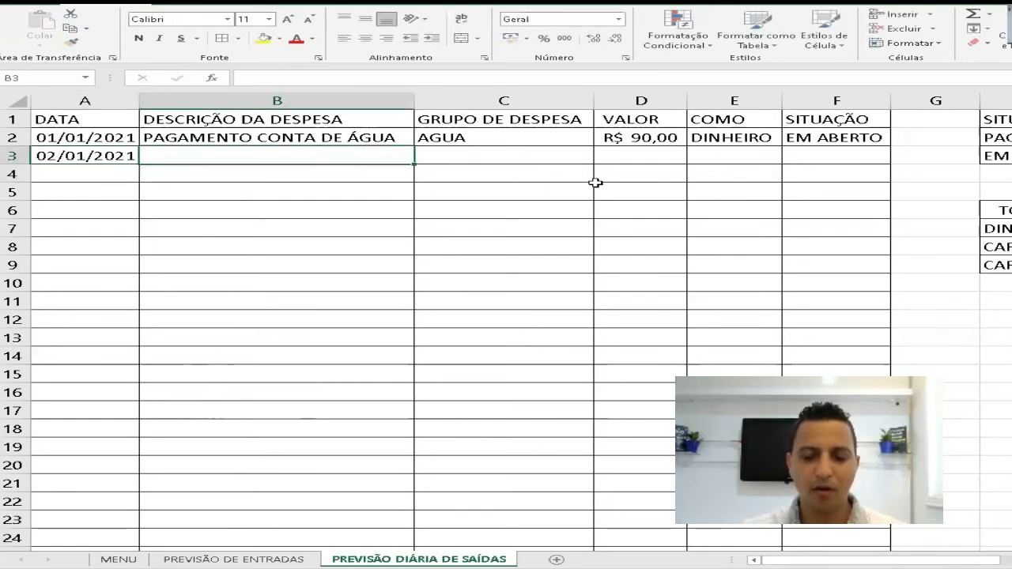
pyautogui.write('PAGAMENTO ')
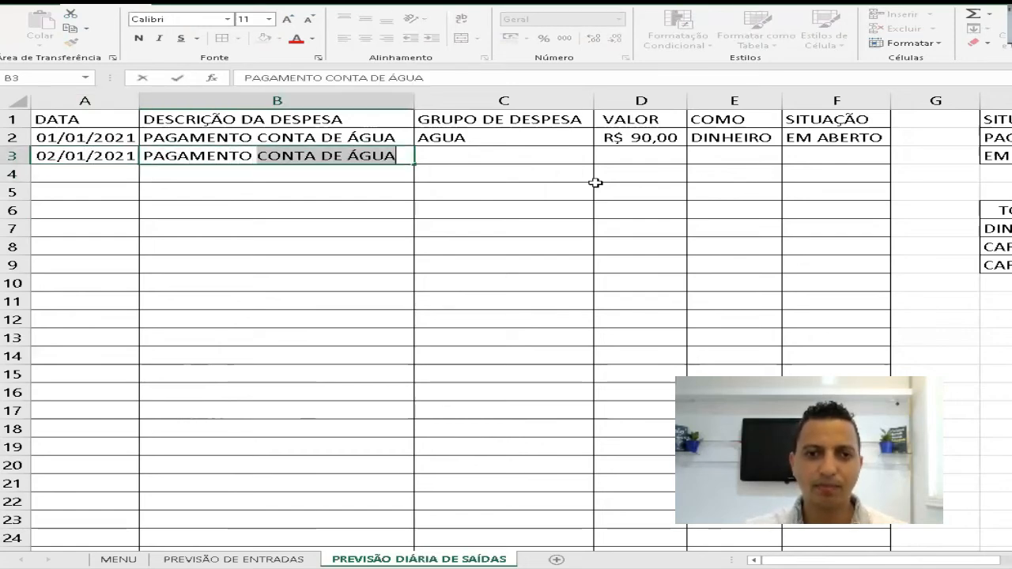
pyautogui.write('DO ALUGUEL')
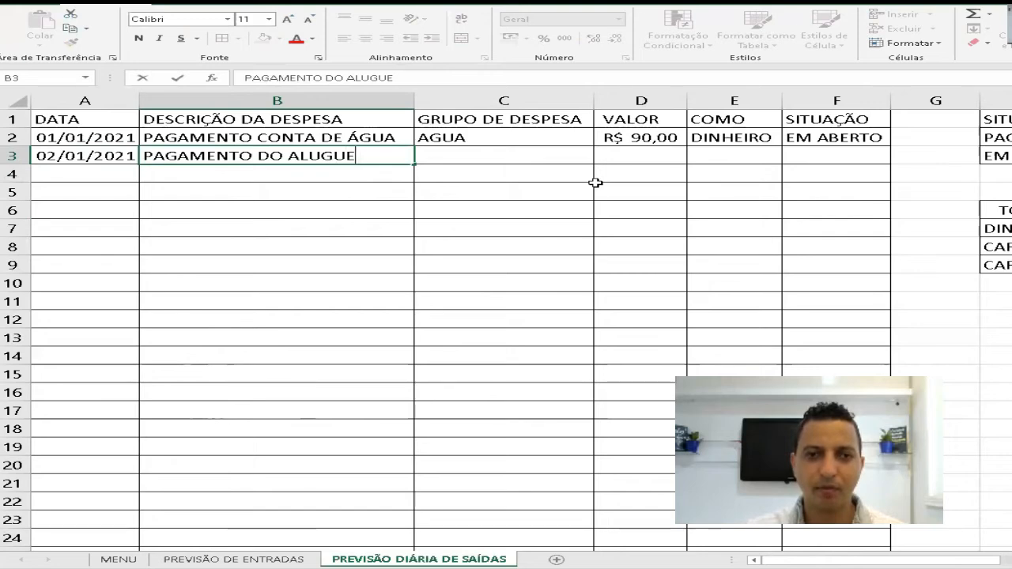
pyautogui.press('Return')
# - Look through the expense group options available for C3 to find a rent entry
pyautogui.press('Up')
pyautogui.press('Up')
pyautogui.press('Right')
pyautogui.press('Down')
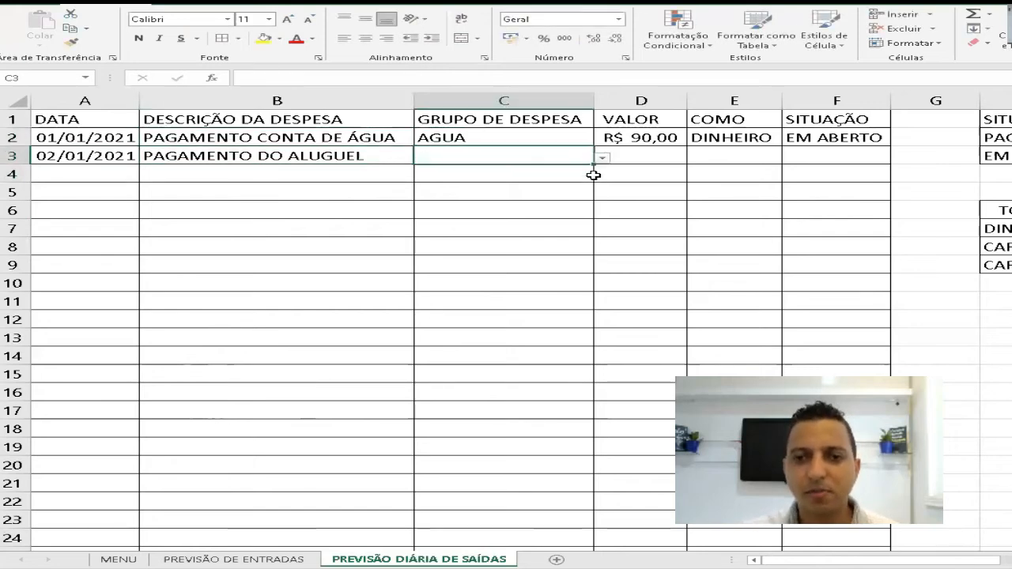
pyautogui.click(603, 159)
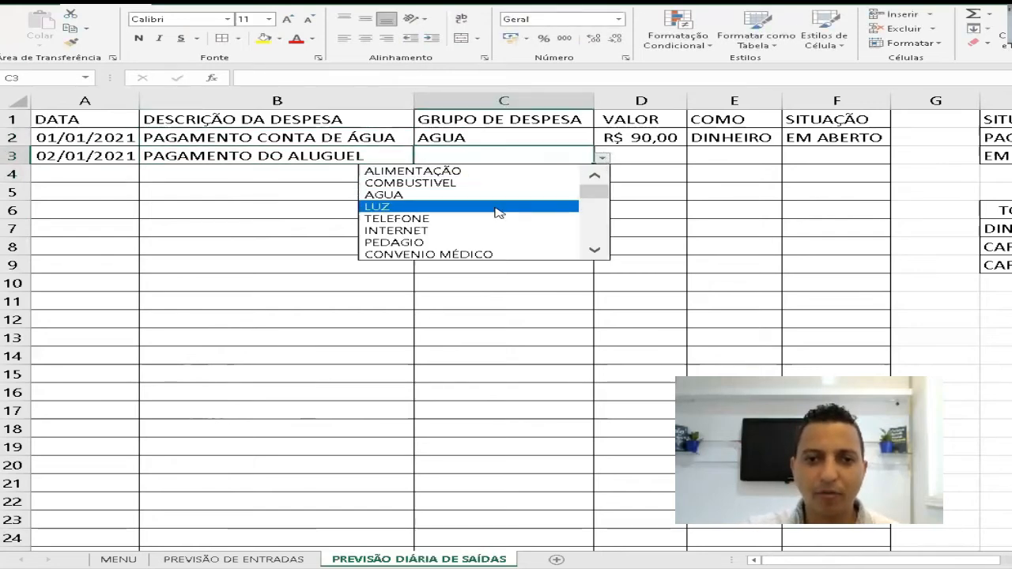
pyautogui.click(594, 250)
pyautogui.click(594, 250)
pyautogui.click(594, 250)
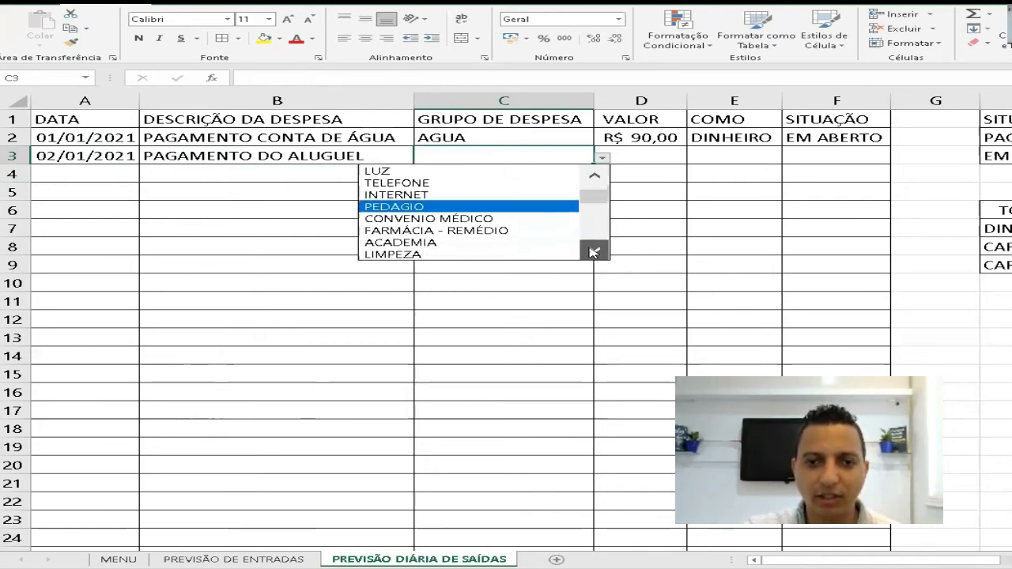
pyautogui.click(594, 250)
pyautogui.click(594, 251)
pyautogui.click(594, 250)
pyautogui.click(594, 251)
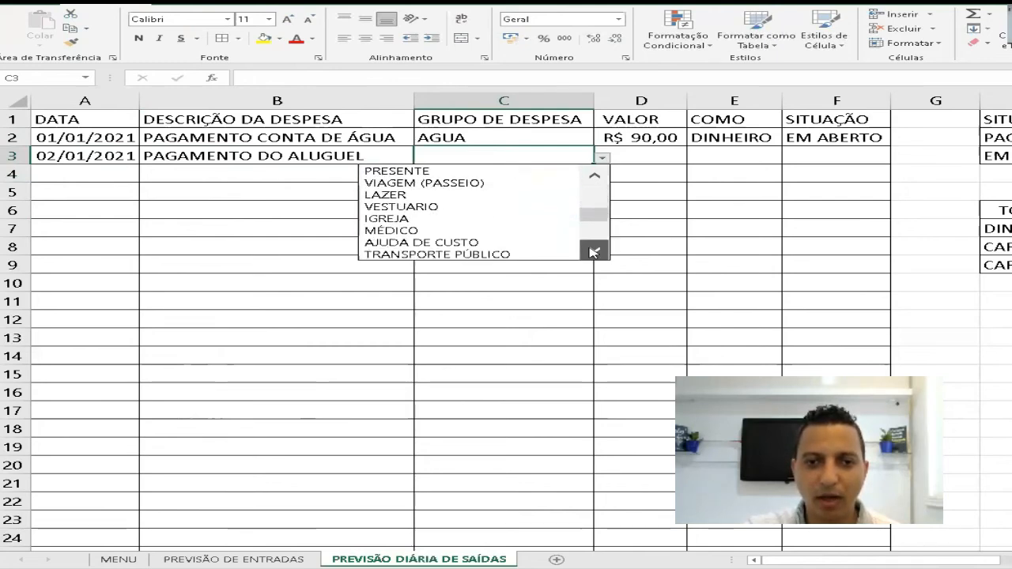
pyautogui.click(593, 251)
pyautogui.click(594, 251)
pyautogui.click(594, 250)
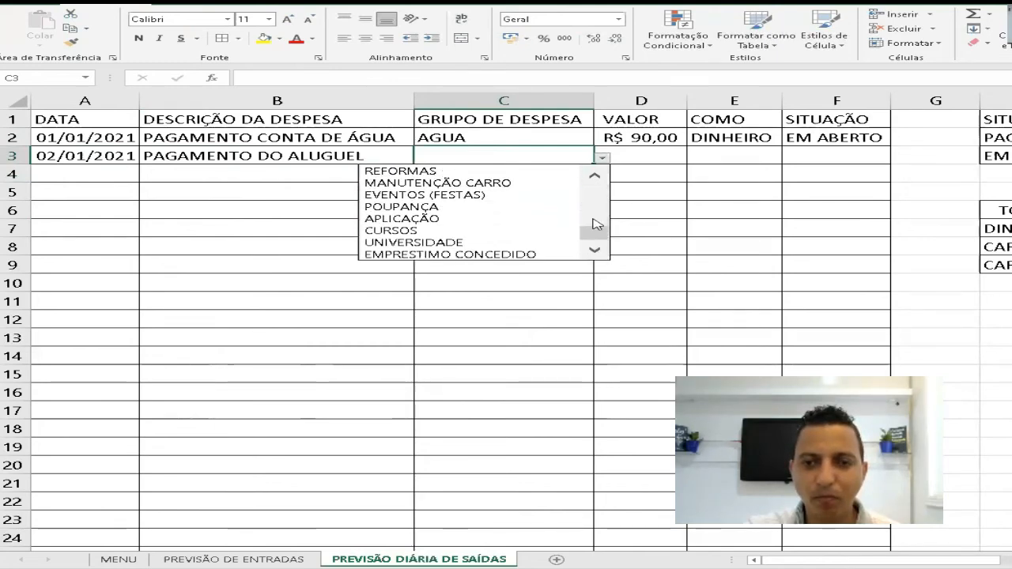
pyautogui.click(594, 180)
pyautogui.click(595, 180)
pyautogui.click(595, 180)
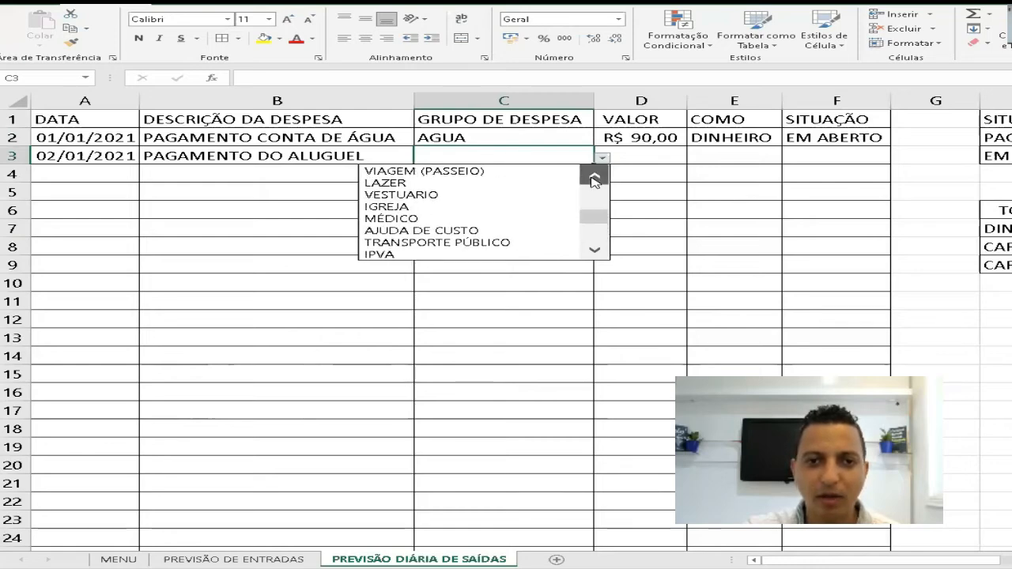
pyautogui.click(594, 180)
pyautogui.click(595, 180)
pyautogui.click(595, 180)
pyautogui.click(595, 181)
pyautogui.click(595, 180)
pyautogui.click(595, 181)
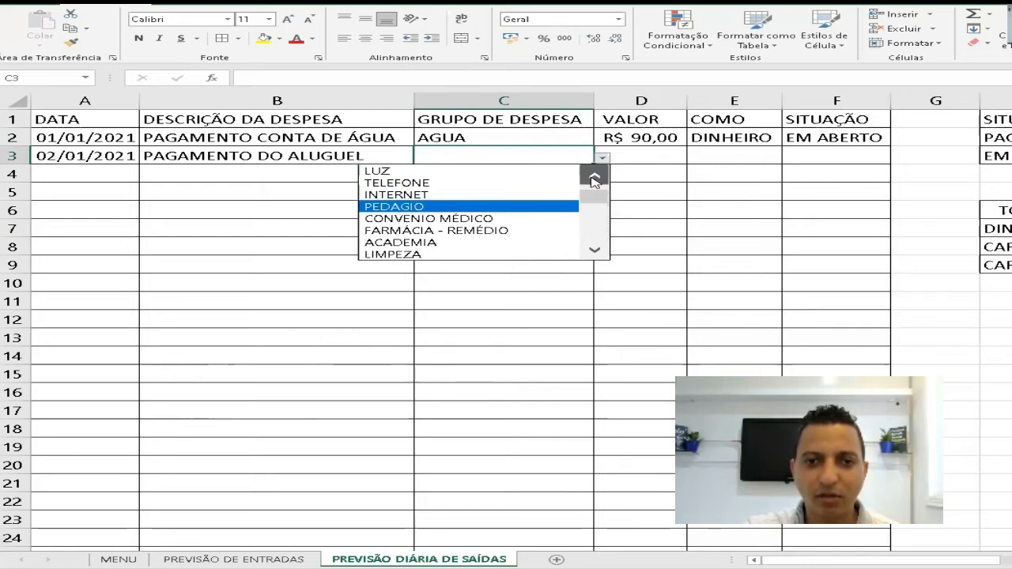
pyautogui.click(595, 180)
pyautogui.click(594, 181)
pyautogui.click(595, 180)
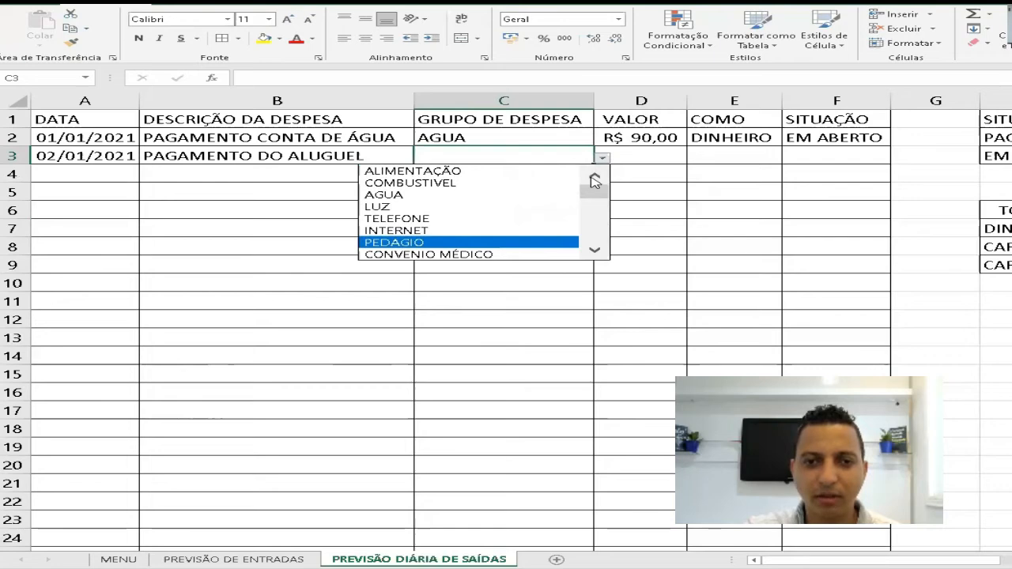
pyautogui.click(534, 158)
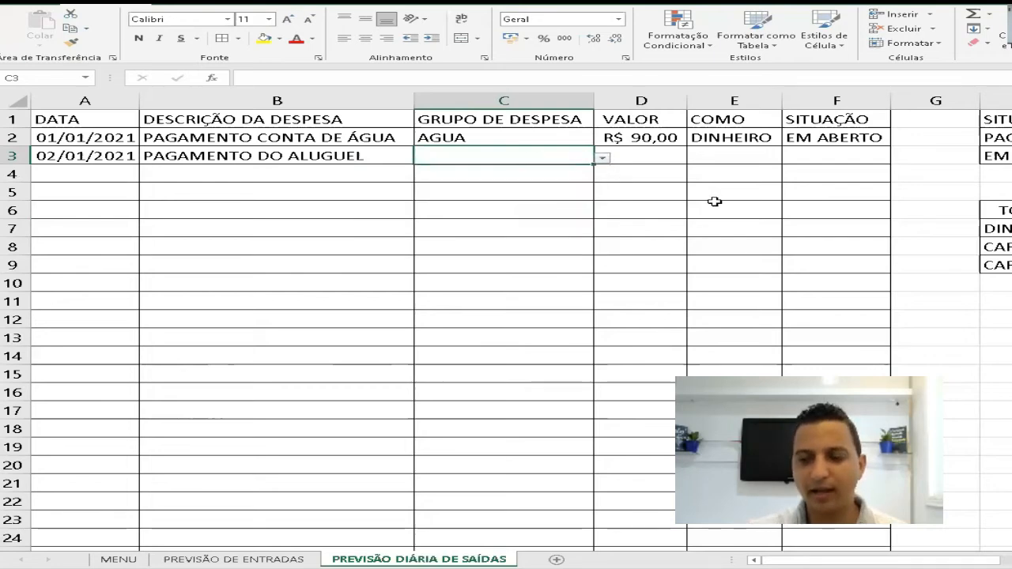
# - Examine the CONTAS list in column P that supplies the expense groups
pyautogui.press('Right')
pyautogui.press('Right')
pyautogui.press('Right')
pyautogui.press('Right')
pyautogui.press('Right')
pyautogui.press('Right')
pyautogui.press('Right')
pyautogui.press('Right')
pyautogui.press('Right')
pyautogui.press('Right')
pyautogui.press('Right')
pyautogui.press('Right')
pyautogui.press('Right')
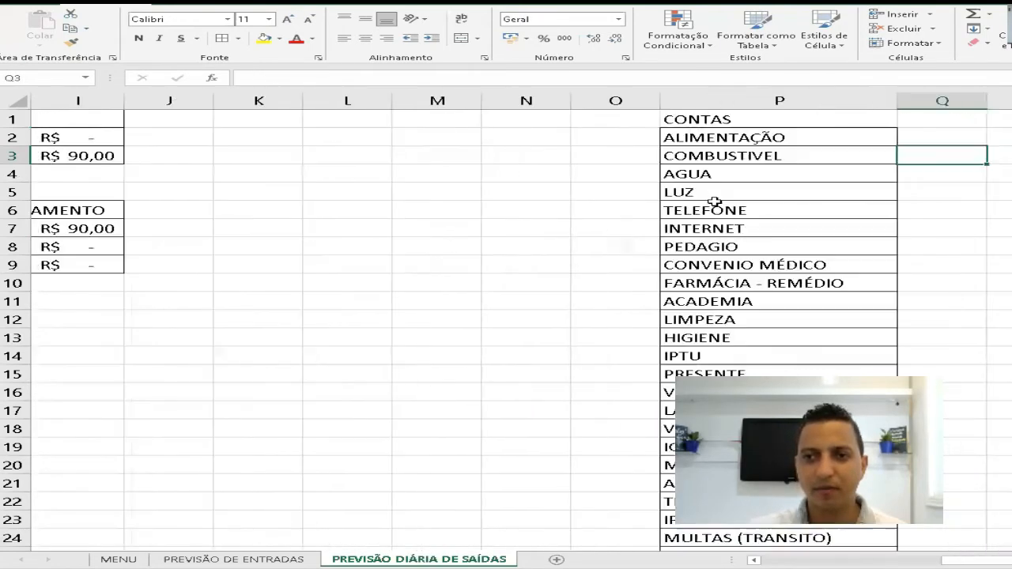
pyautogui.press('Left')
pyautogui.press('Right')
pyautogui.press('Right')
pyautogui.press('Right')
pyautogui.press('Down')
pyautogui.press('Down')
pyautogui.press('Left')
pyautogui.press('Down')
pyautogui.press('Down')
pyautogui.press('Down')
pyautogui.press('Down')
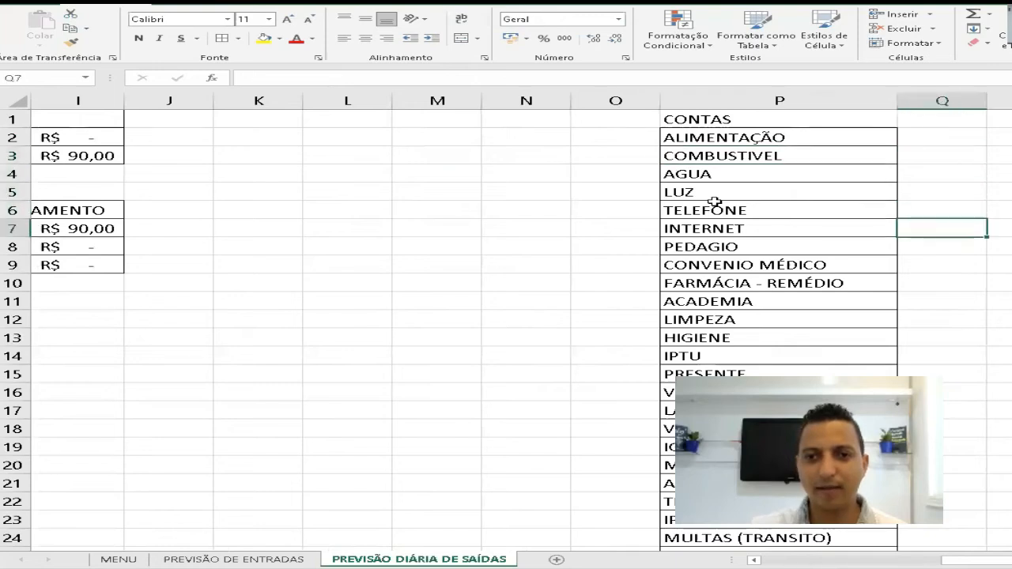
pyautogui.press('Left')
pyautogui.press('Left')
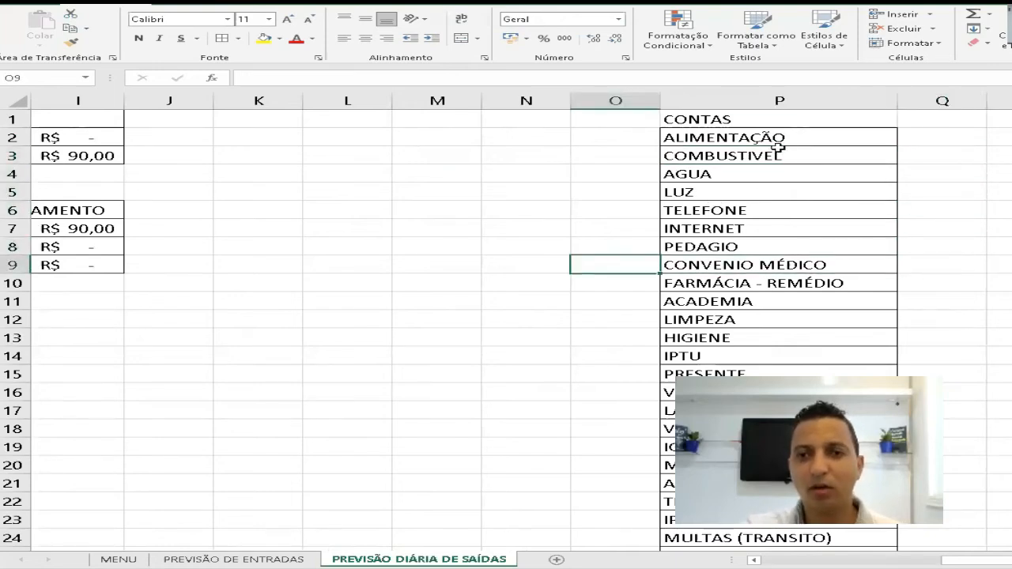
pyautogui.moveTo(765, 137); pyautogui.dragTo(779, 501)
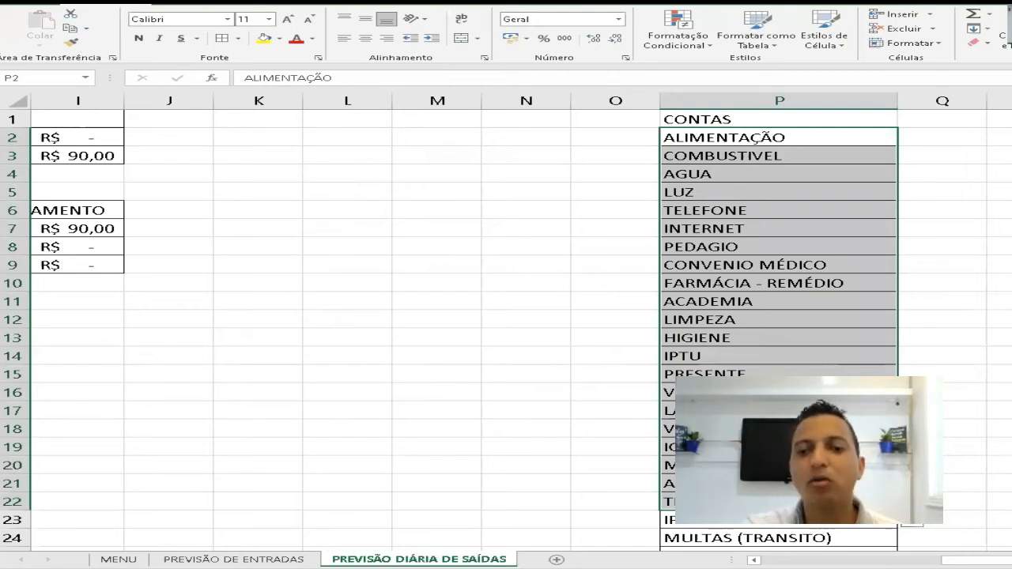
pyautogui.click(779, 430)
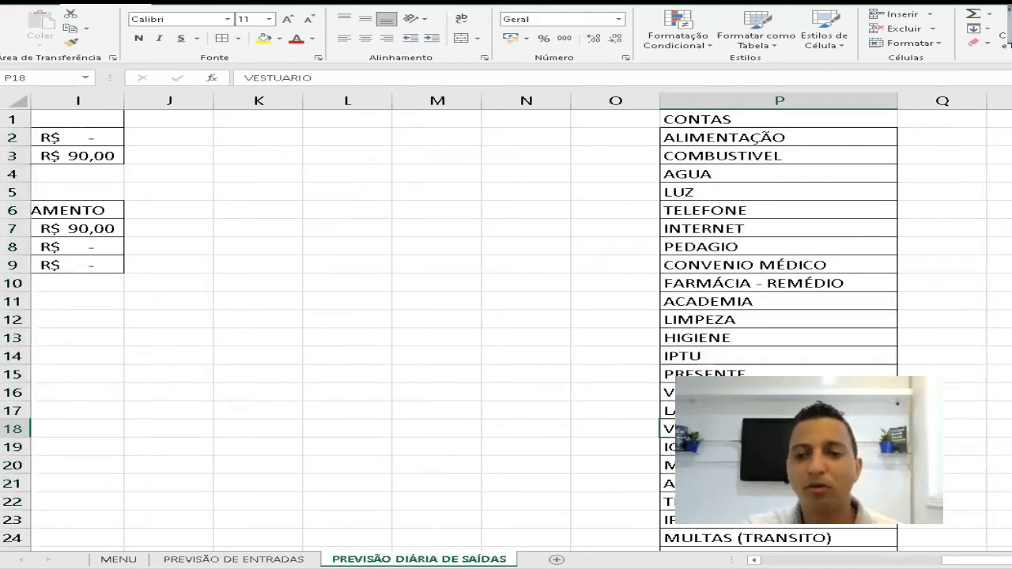
pyautogui.click(748, 305)
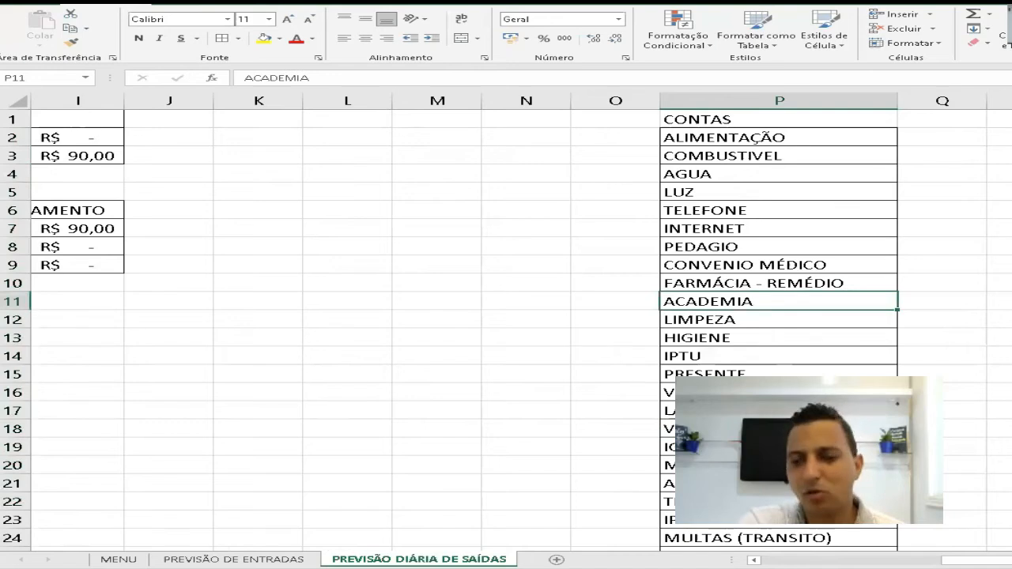
pyautogui.click(715, 250)
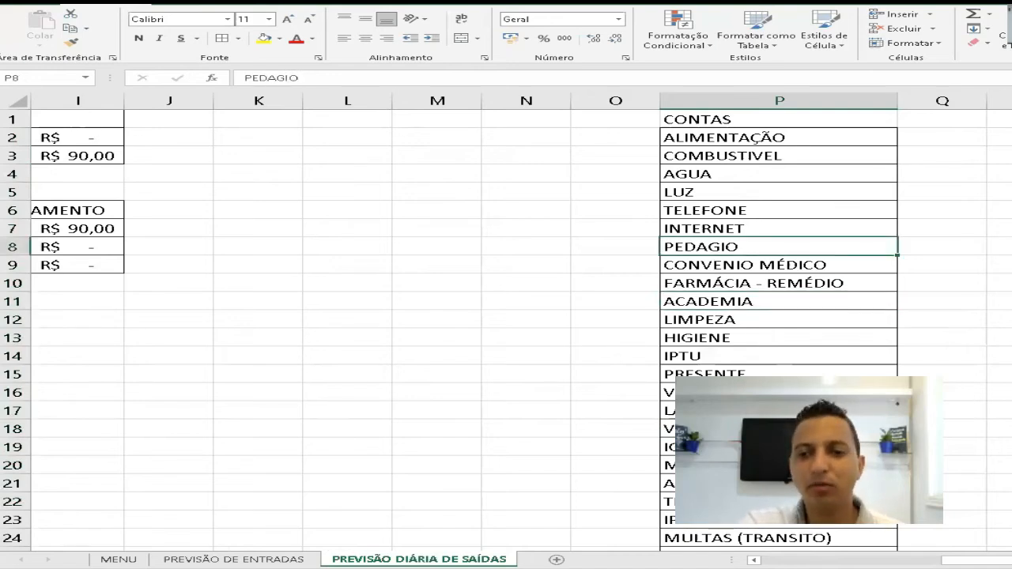
# - Replace the AJUDA DE CUSTO entry in P21 of the CONTAS list with ALUGUEL
pyautogui.scroll(-1, 506, 324)
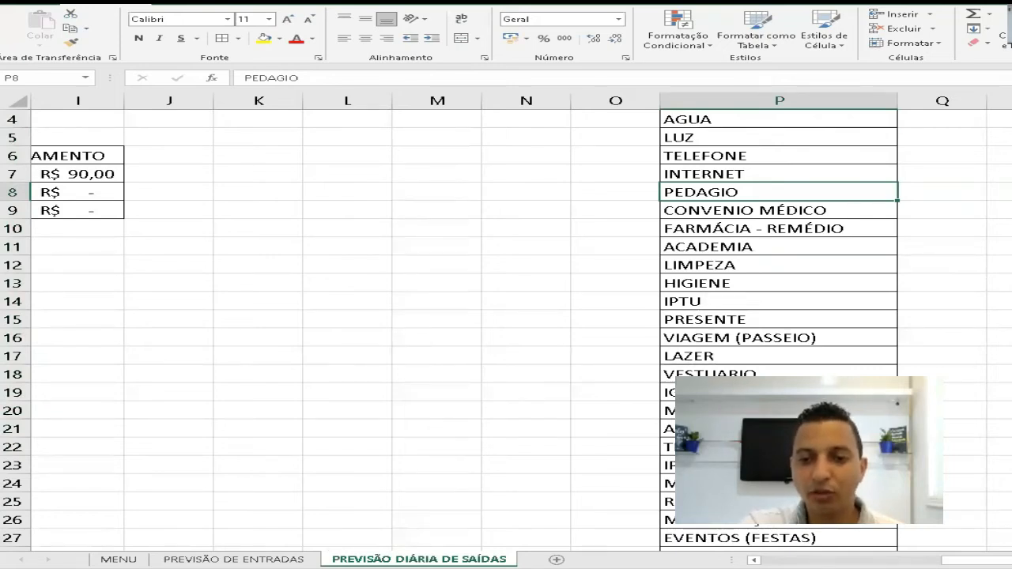
pyautogui.click(759, 430)
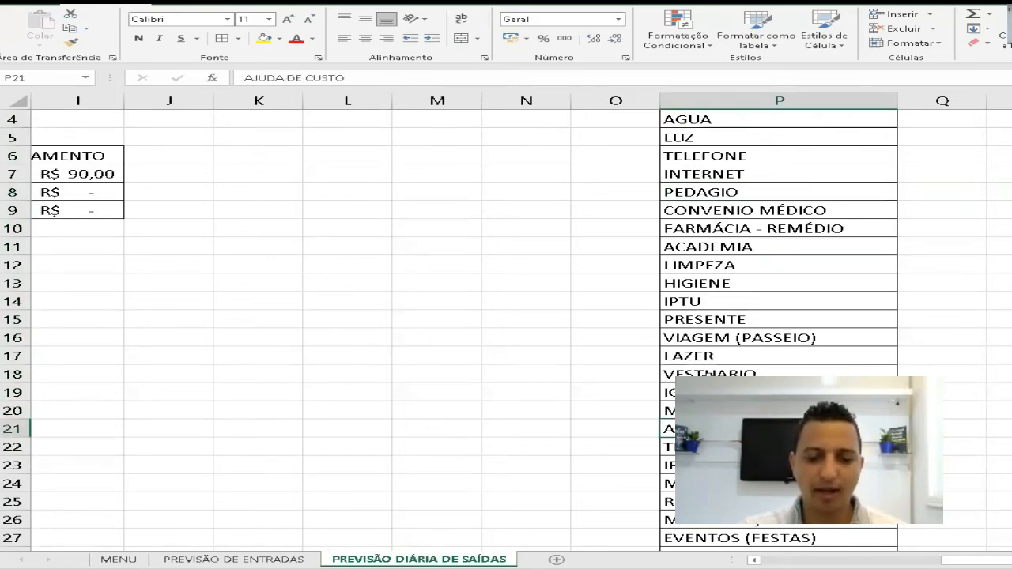
pyautogui.write('ALUGUEL')
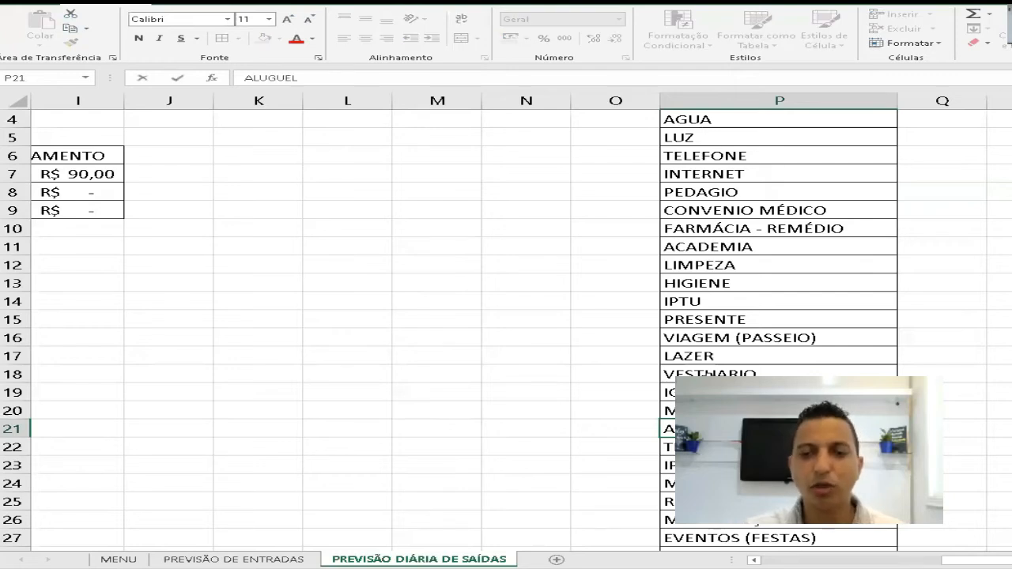
pyautogui.press('Return')
# - Set the expense group in C3 to ALUGUEL for the rent payment
pyautogui.press('Home')
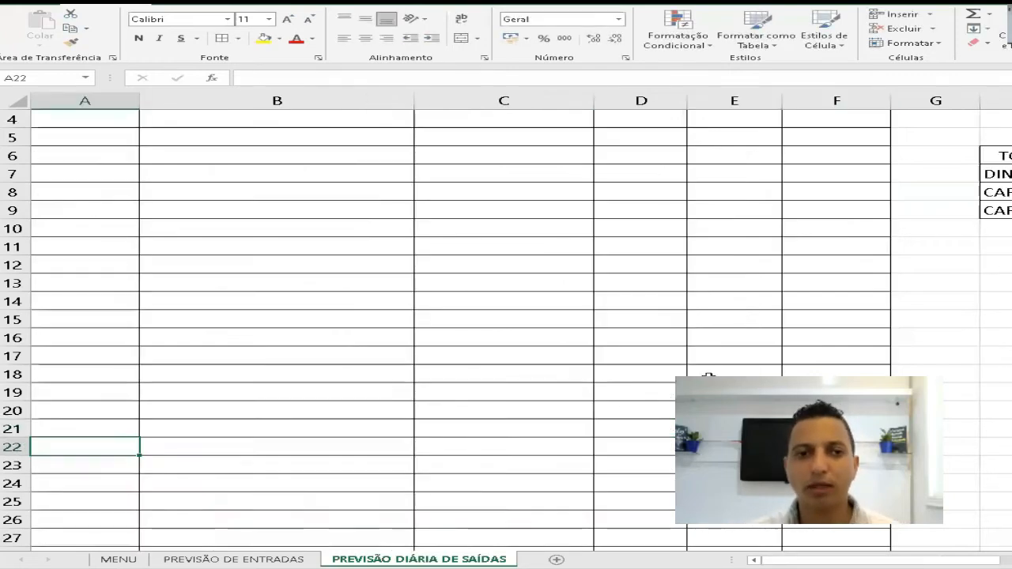
pyautogui.press('Up')
pyautogui.press('Up')
pyautogui.press('Up')
pyautogui.press('Up')
pyautogui.press('Up')
pyautogui.press('Up')
pyautogui.press('Up')
pyautogui.press('Up')
pyautogui.press('Up')
pyautogui.press('Up')
pyautogui.press('Up')
pyautogui.press('Up')
pyautogui.press('Up')
pyautogui.press('Up')
pyautogui.press('Up')
pyautogui.press('Up')
pyautogui.press('Up')
pyautogui.press('Up')
pyautogui.press('Up')
pyautogui.press('Up')
pyautogui.press('Up')
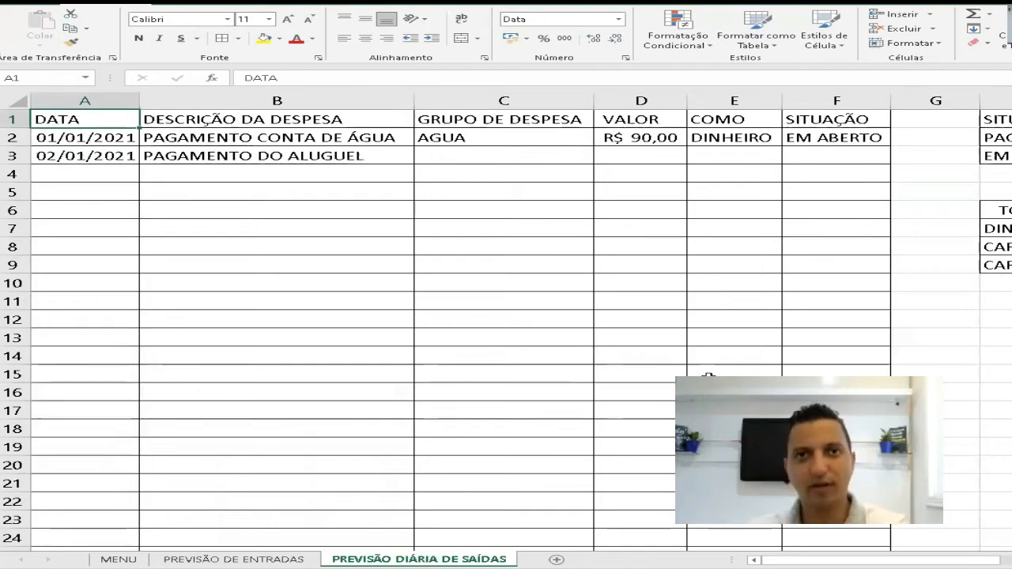
pyautogui.click(535, 154)
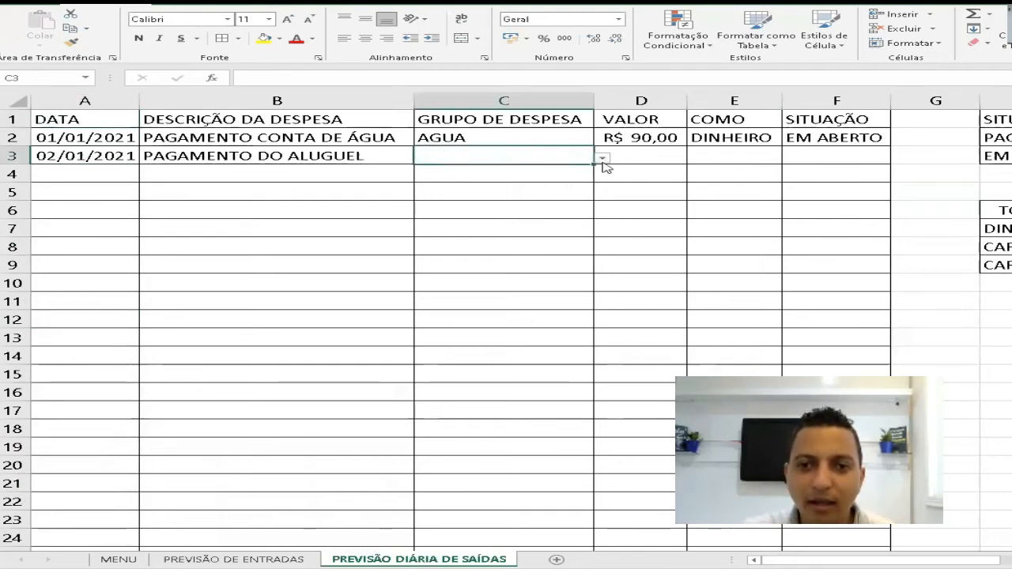
pyautogui.click(602, 157)
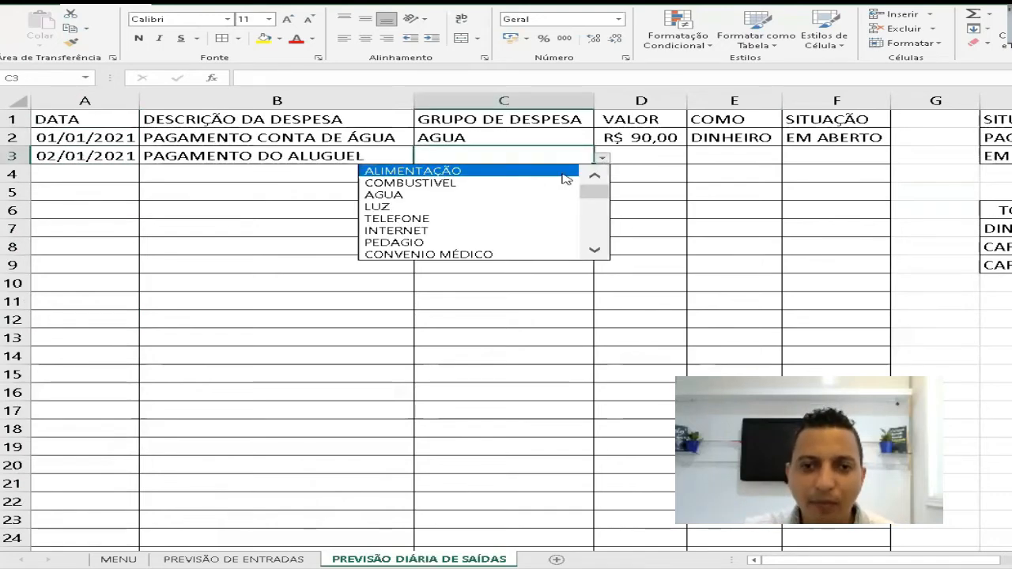
pyautogui.click(598, 251)
pyautogui.click(598, 252)
pyautogui.click(598, 251)
pyautogui.click(598, 252)
pyautogui.click(598, 251)
pyautogui.click(598, 252)
pyautogui.click(598, 251)
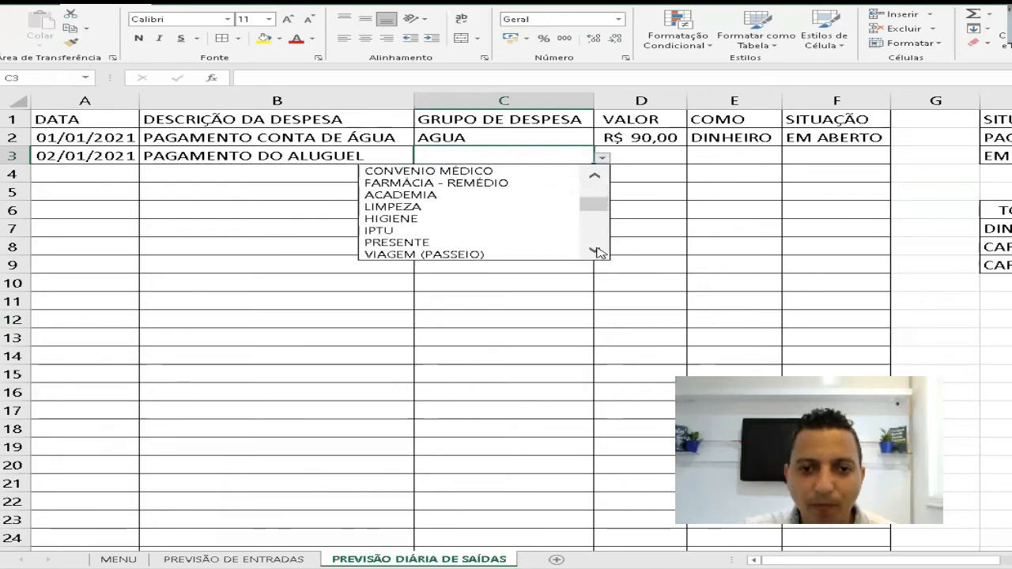
pyautogui.click(597, 252)
pyautogui.click(598, 252)
pyautogui.click(598, 252)
pyautogui.click(598, 251)
pyautogui.click(598, 251)
pyautogui.click(598, 251)
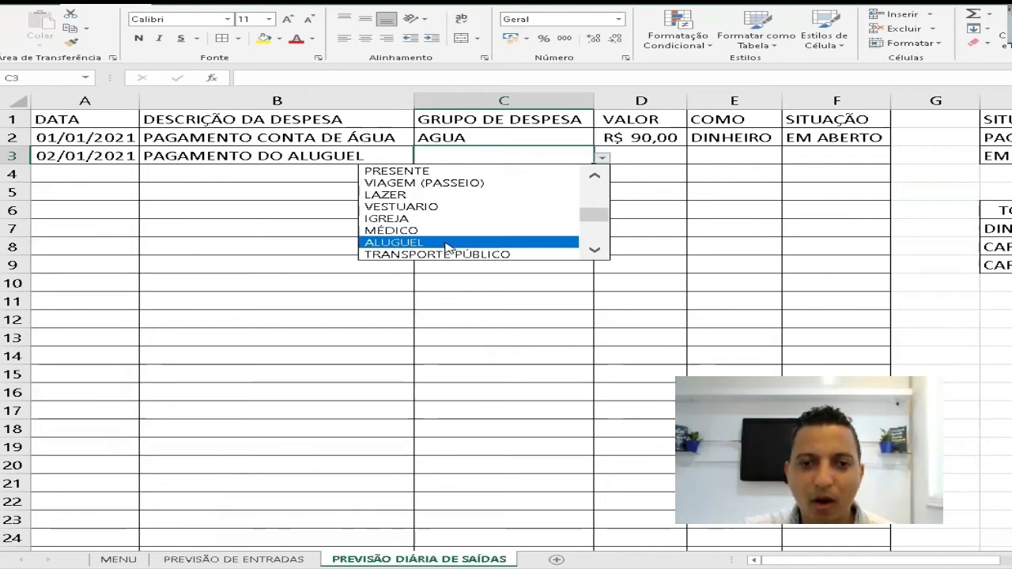
pyautogui.click(447, 245)
# - Enter the amount 1000 in D3 for the rent payment
pyautogui.click(651, 154)
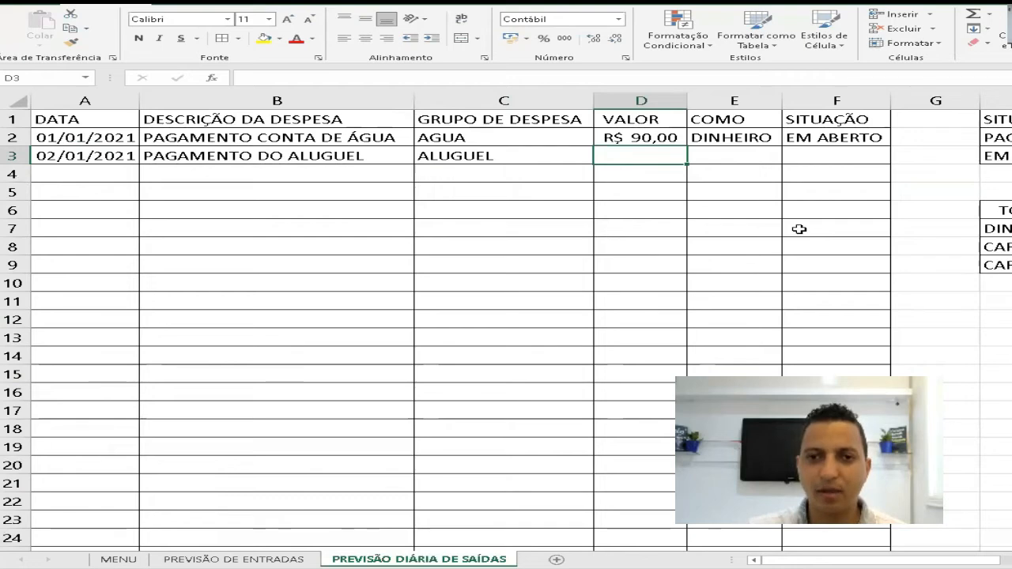
pyautogui.write('1000')
pyautogui.press('Return')
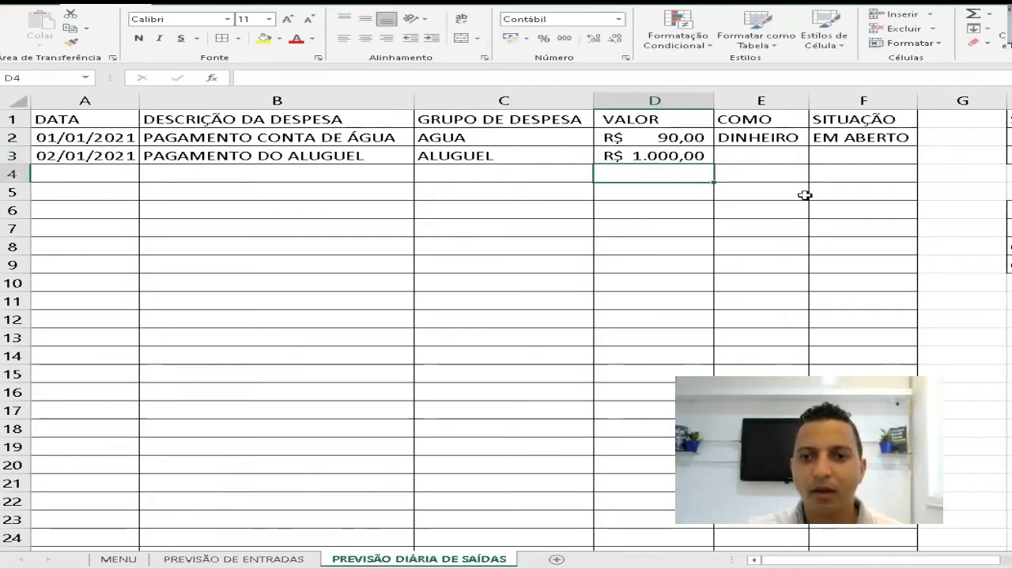
# - Set the rent record's payment method in E3 to DINHEIRO and its situation in F3 to EM ABERTO
pyautogui.click(779, 159)
pyautogui.click(827, 158)
pyautogui.click(790, 155)
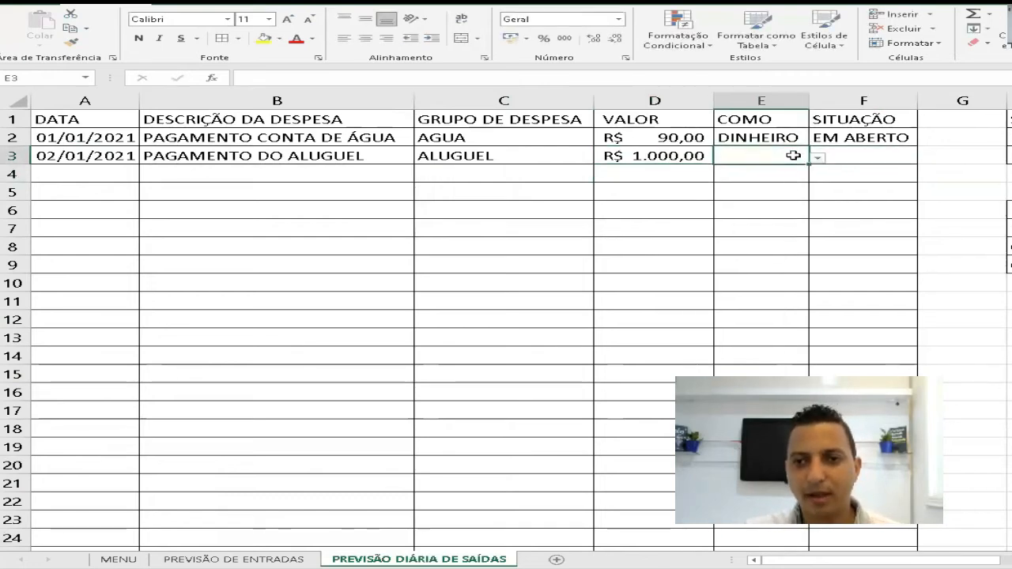
pyautogui.click(818, 159)
pyautogui.click(766, 171)
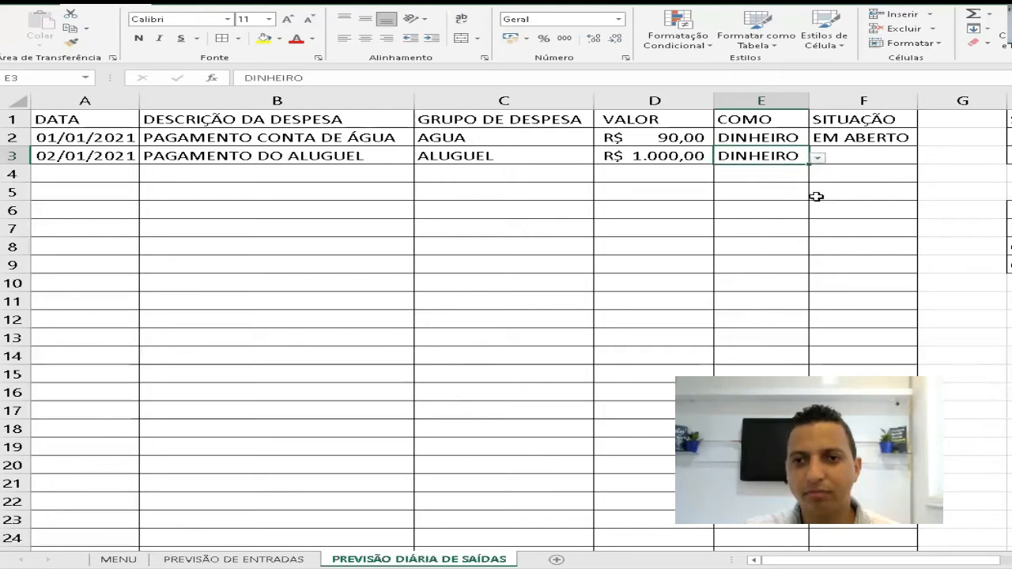
pyautogui.click(868, 157)
pyautogui.click(927, 161)
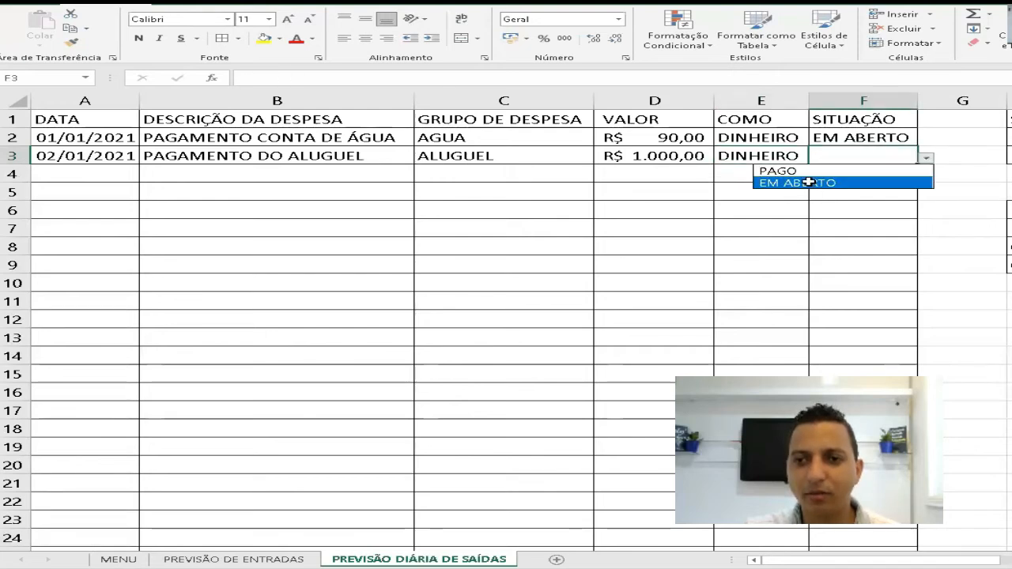
pyautogui.click(822, 183)
# - Fit column I's width to its totals and switch the rent's situation in F3 to PAGO
pyautogui.hscroll(4, 773, 213)
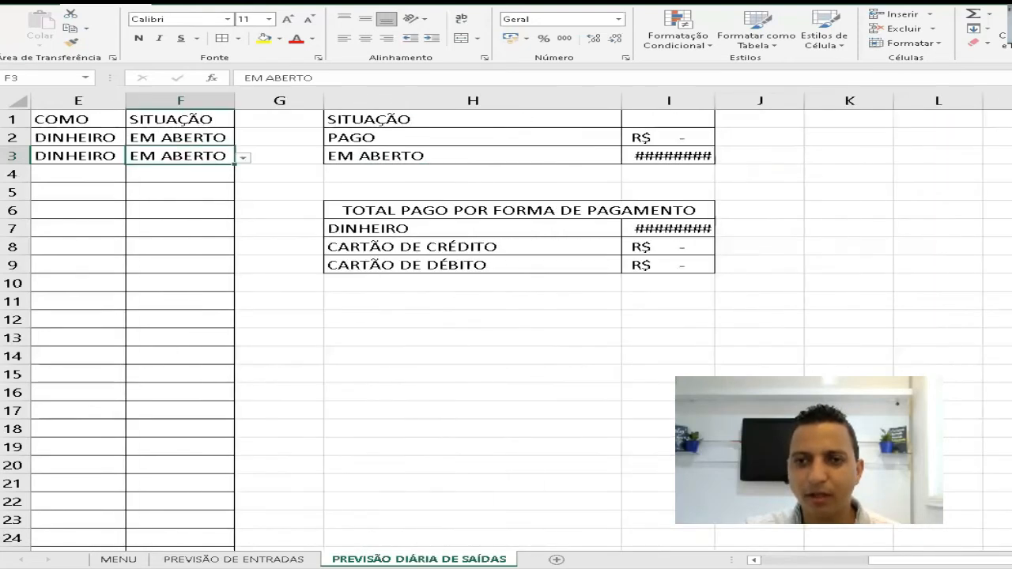
pyautogui.doubleClick(714, 99)
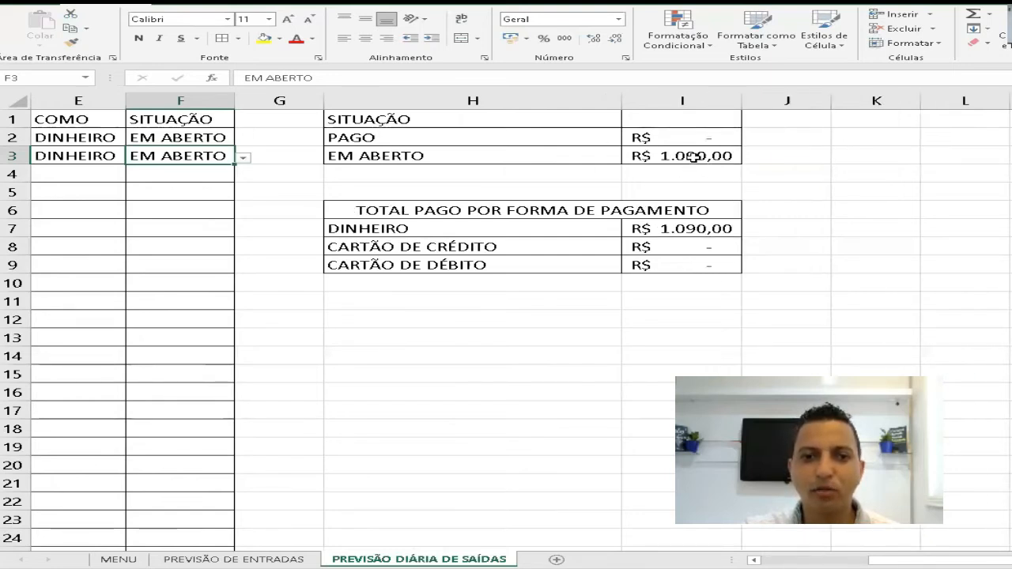
pyautogui.click(243, 157)
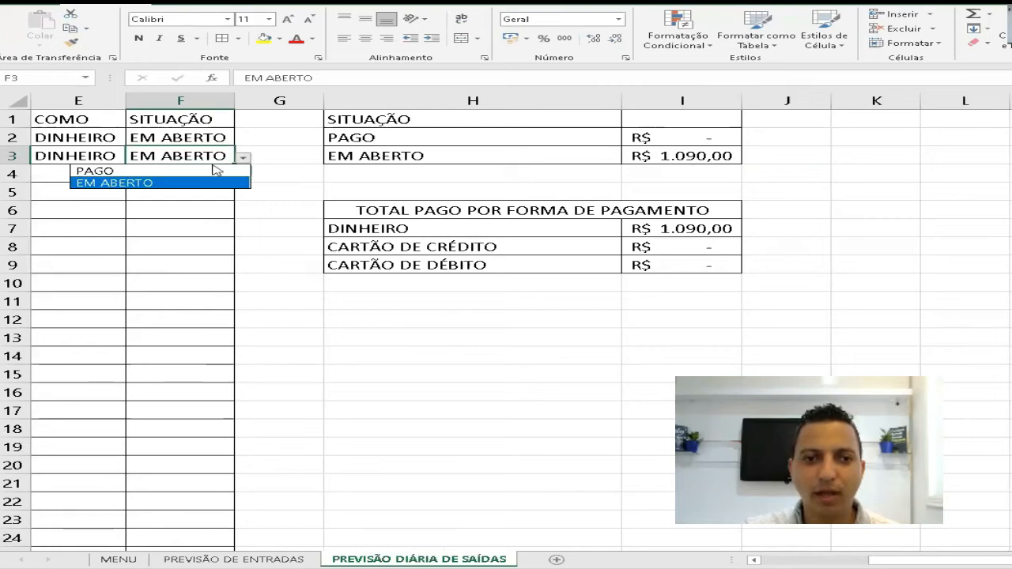
pyautogui.click(198, 169)
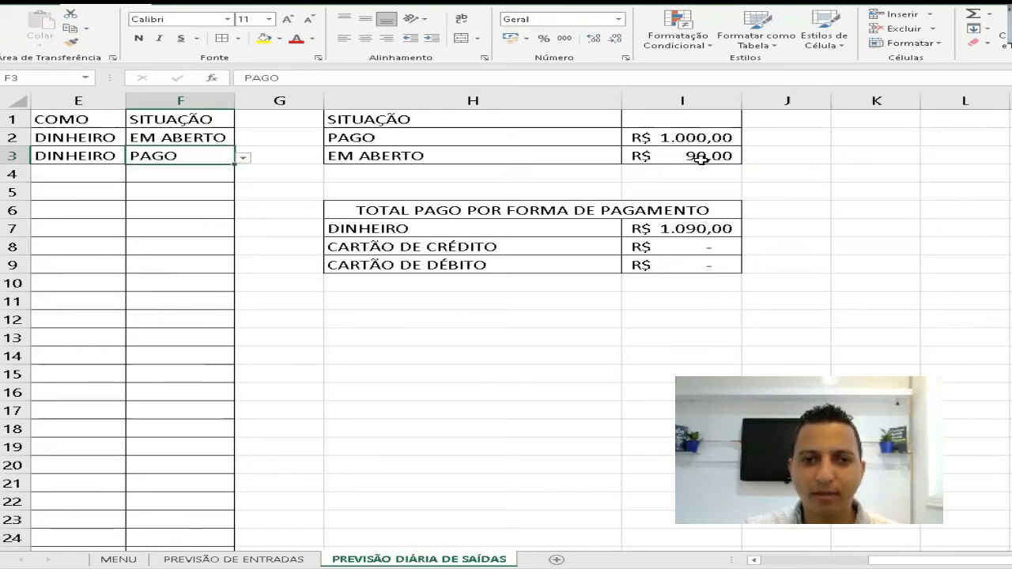
# - Switch the rent record's payment method in E3 to CARTÃO DE CRÉDITO and then to CARTÃO DE DÉBITO
pyautogui.click(109, 152)
pyautogui.click(134, 157)
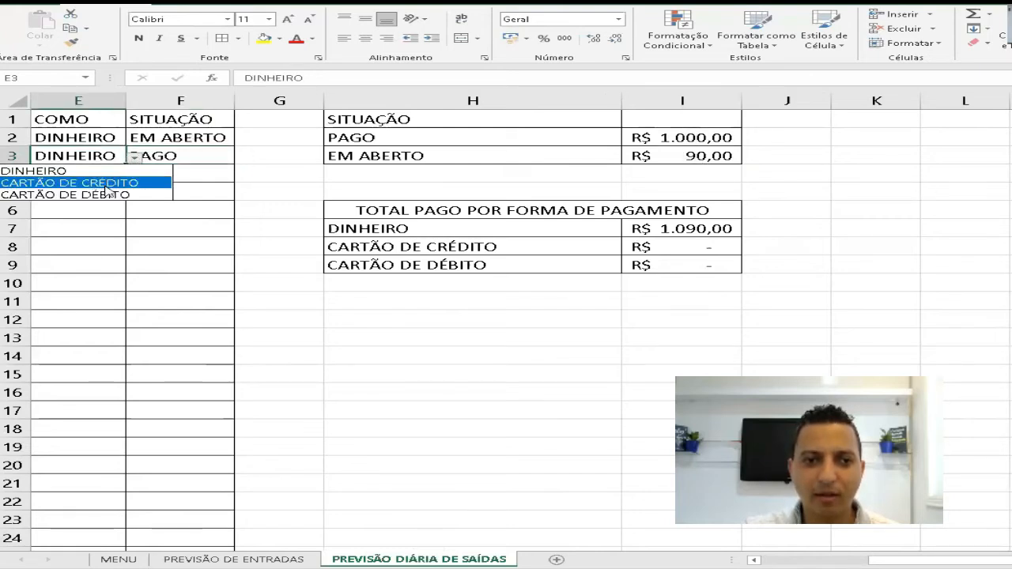
pyautogui.click(109, 185)
pyautogui.click(134, 158)
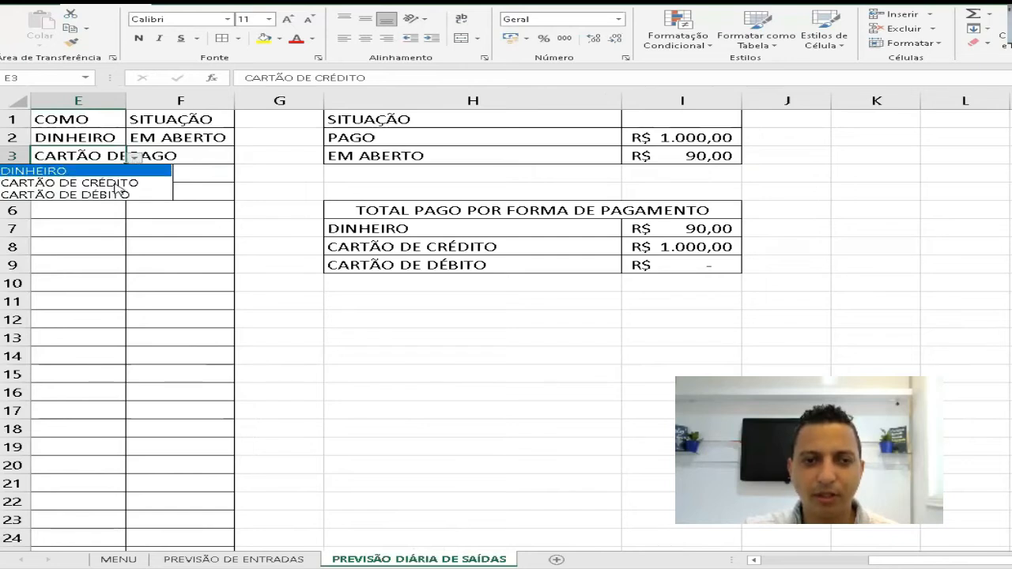
pyautogui.click(110, 185)
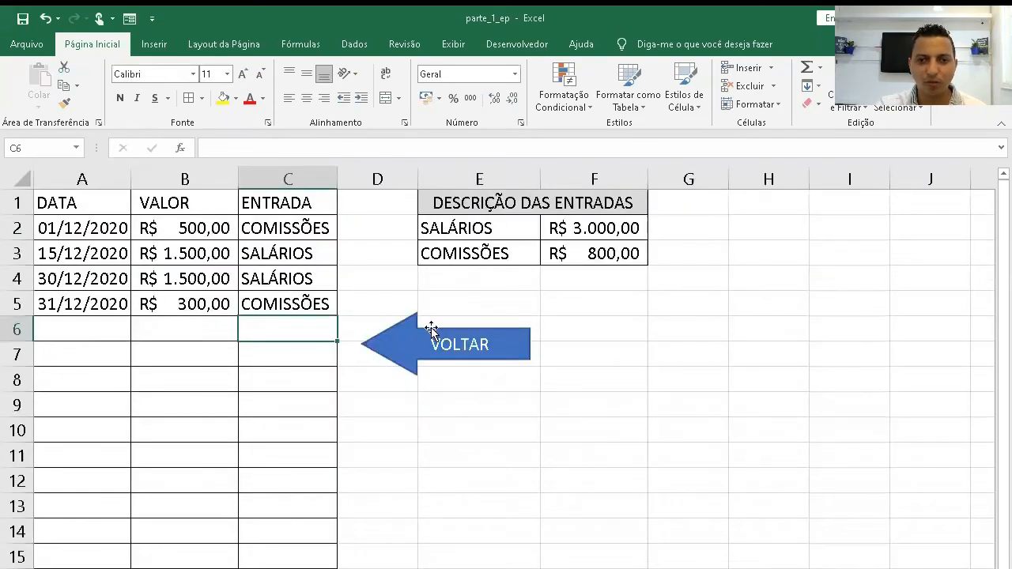
# - Hyperlink the VOLTAR arrow on the income forecast sheet to the MENU sheet in this document
pyautogui.click(431, 334)
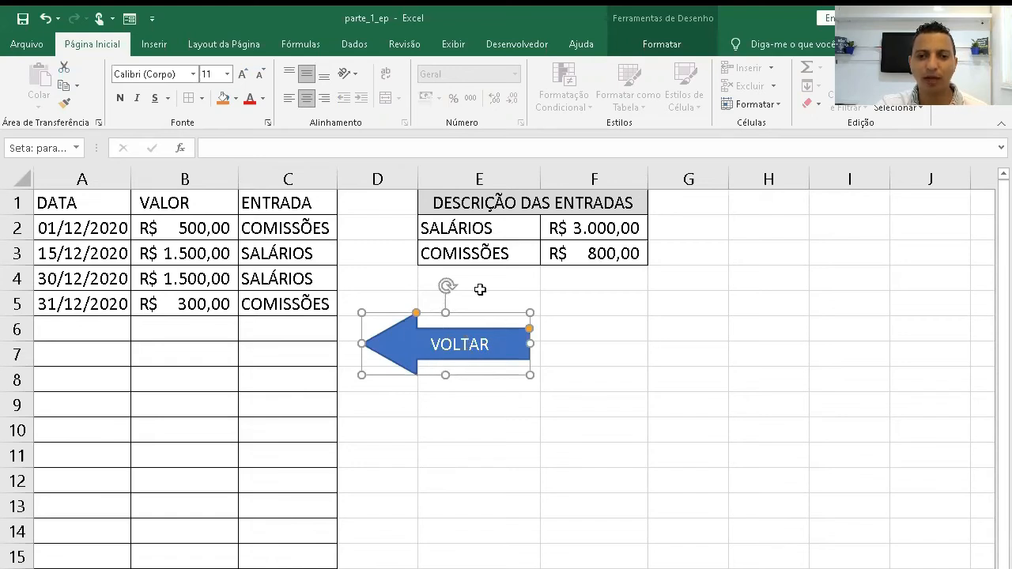
pyautogui.click(160, 45)
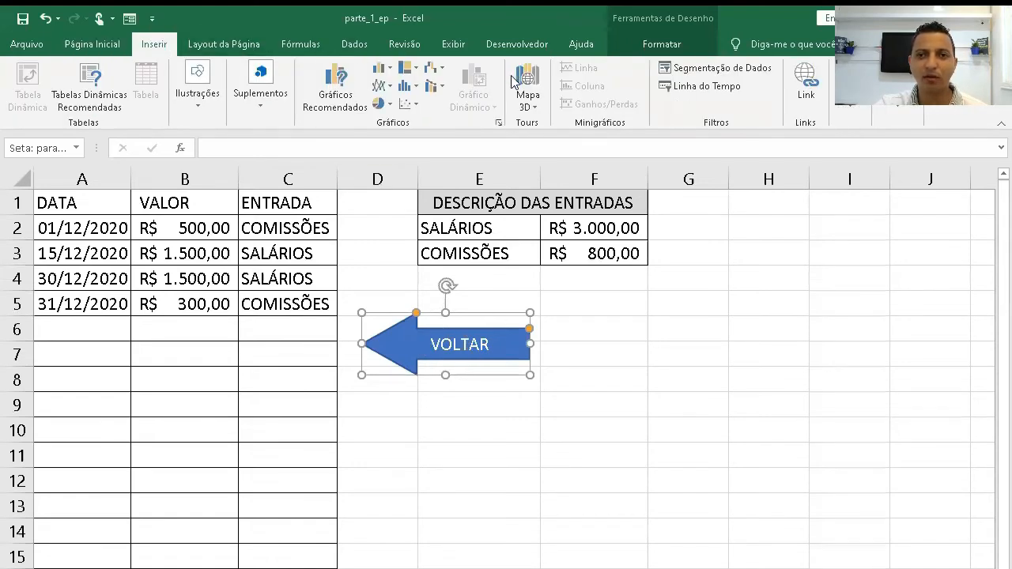
pyautogui.click(800, 92)
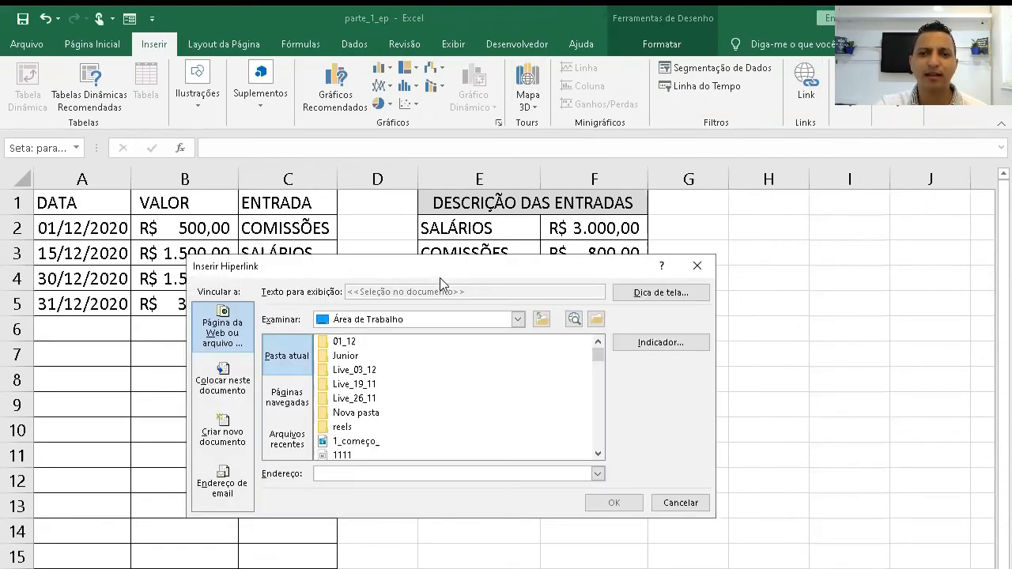
pyautogui.moveTo(452, 279); pyautogui.dragTo(510, 288)
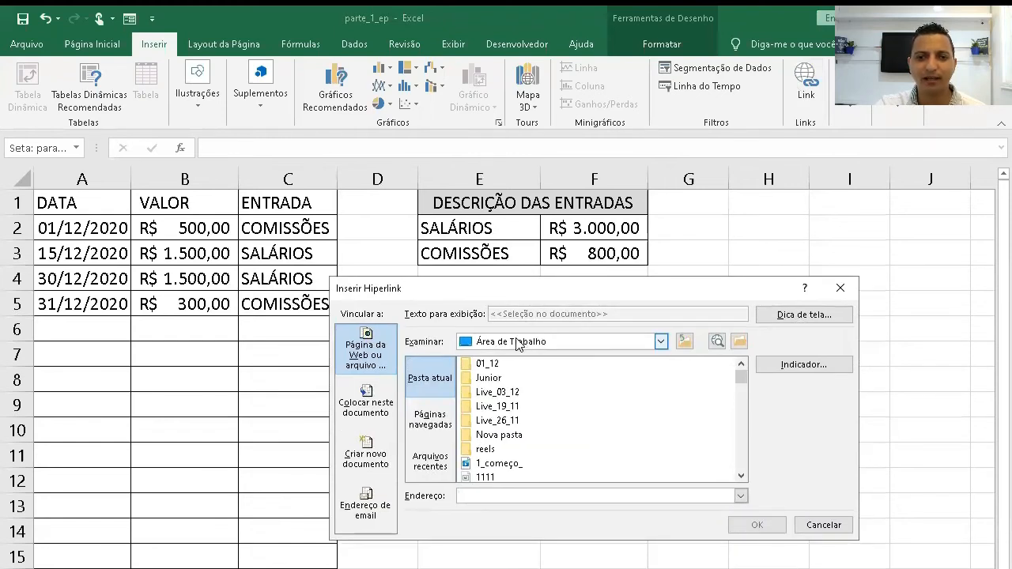
pyautogui.click(366, 404)
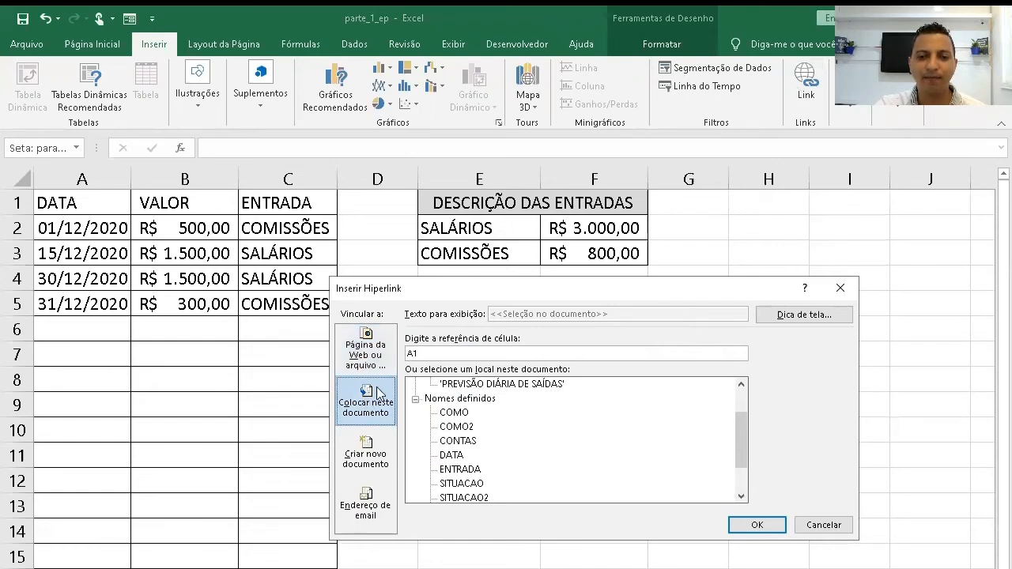
pyautogui.moveTo(746, 450); pyautogui.dragTo(743, 406)
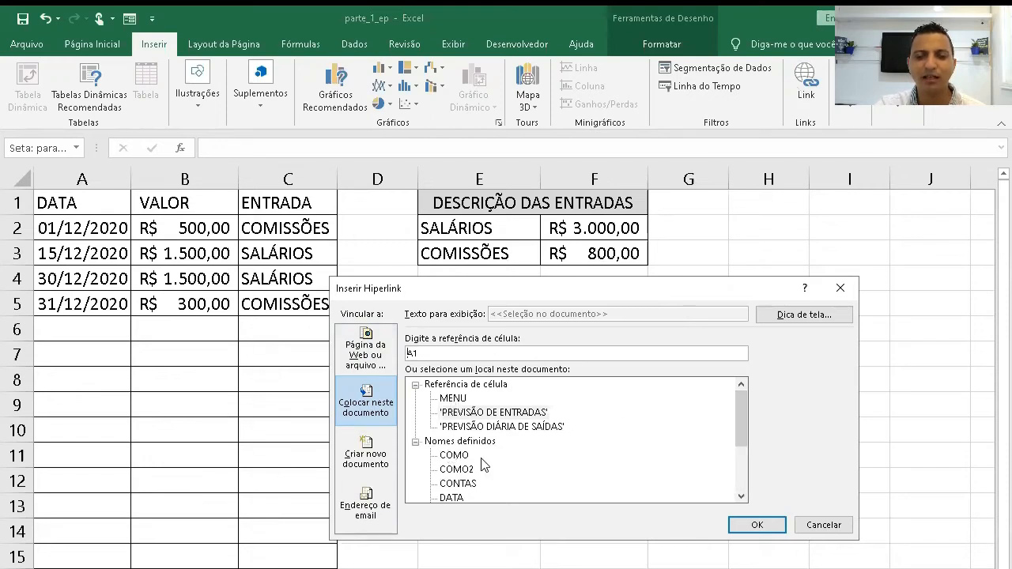
pyautogui.click(460, 399)
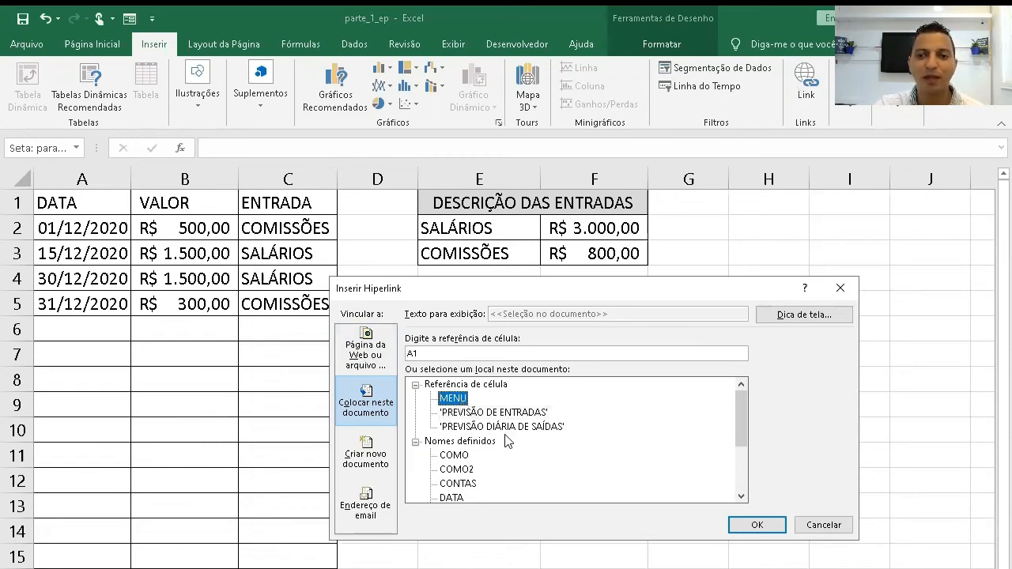
pyautogui.click(759, 525)
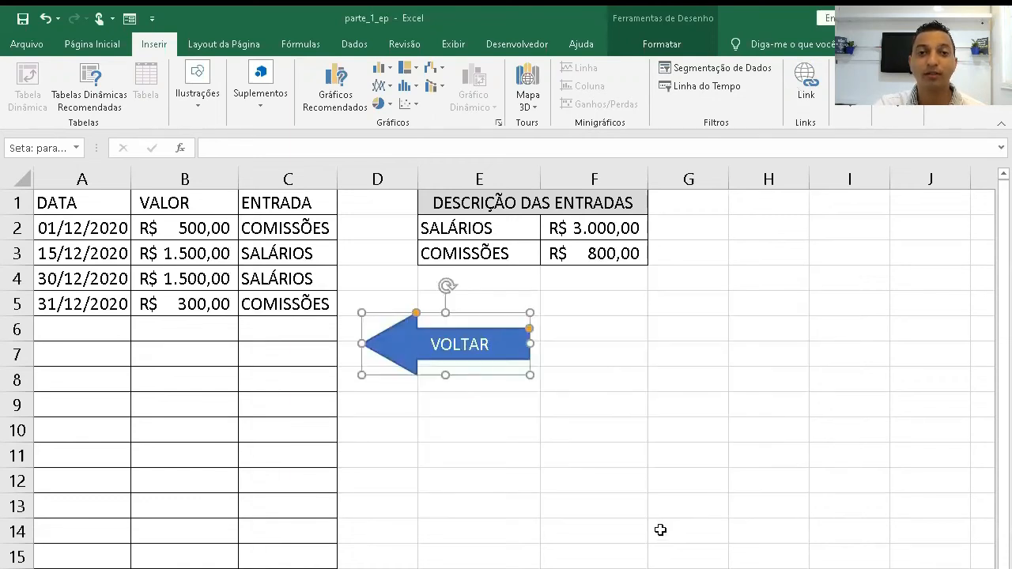
pyautogui.click(707, 397)
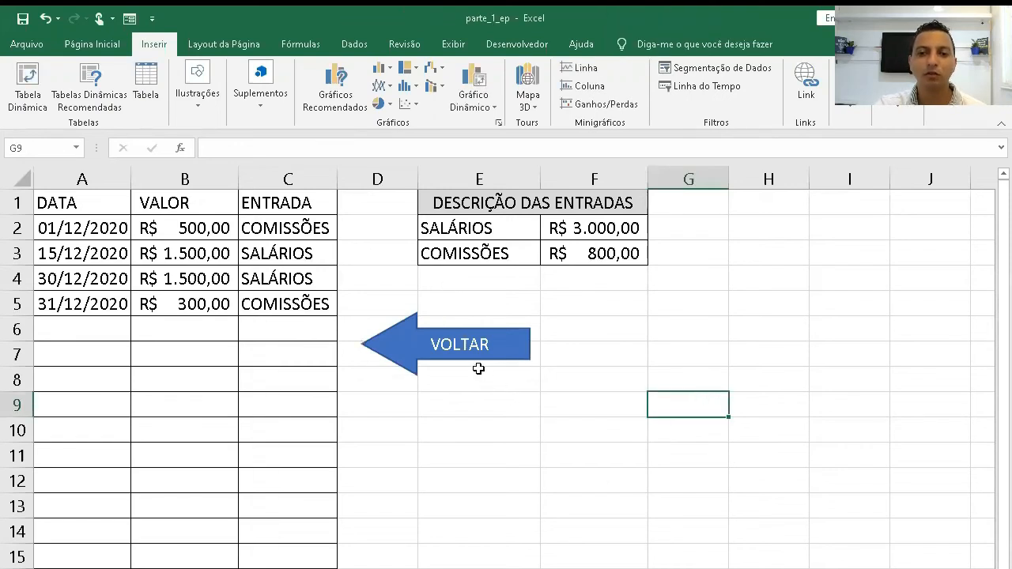
# - Test navigation between the income forecast sheet and the menu using the VOLTAR arrow and the PREVISÃO DE ENTRADAS button
pyautogui.moveTo(454, 347)
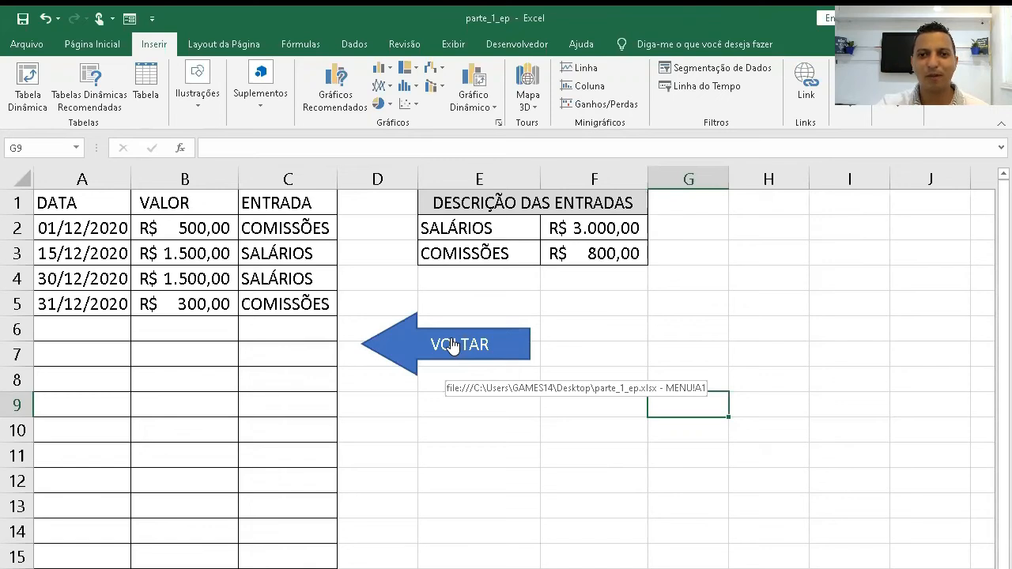
pyautogui.click(453, 346)
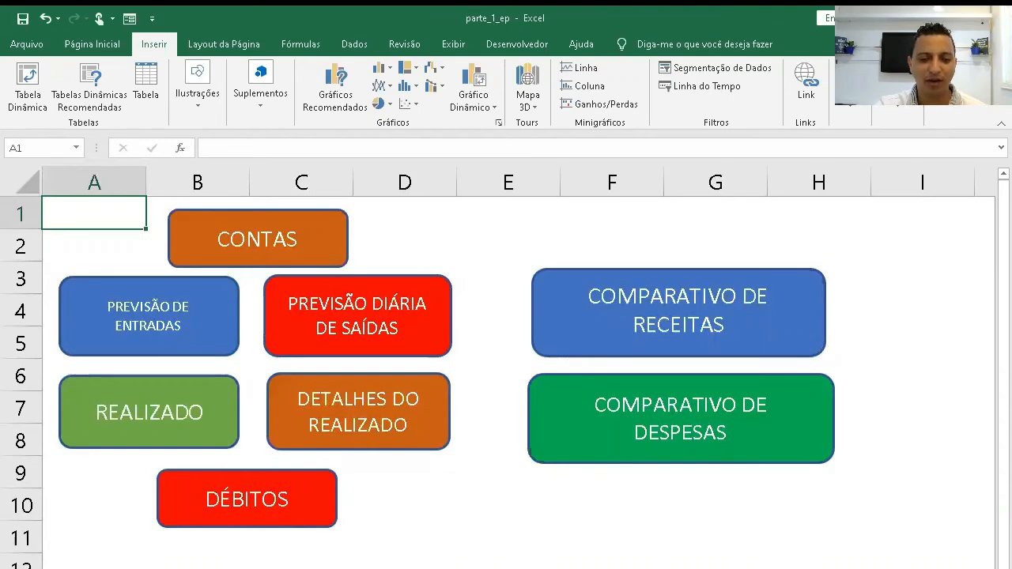
pyautogui.click(149, 318)
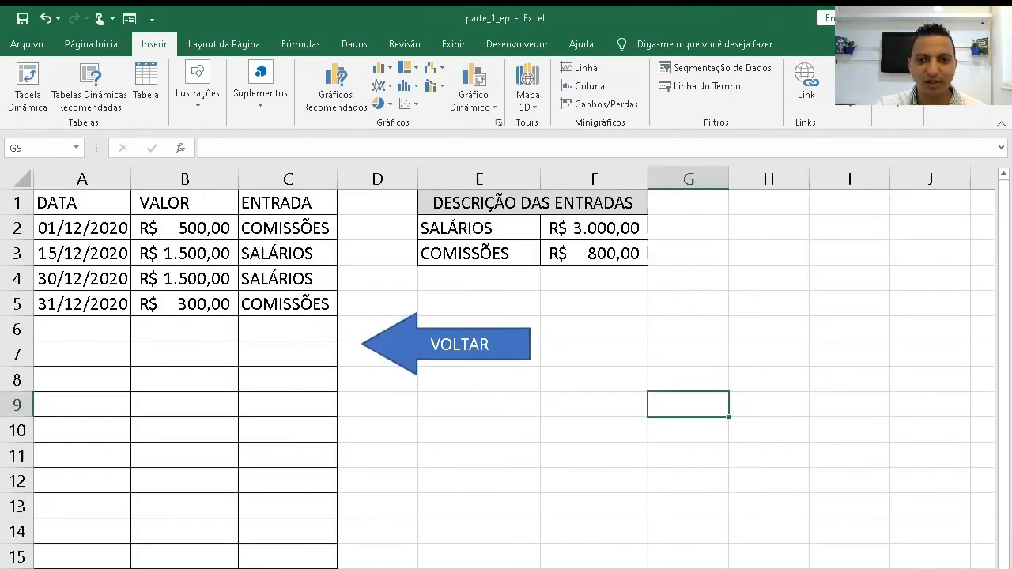
pyautogui.click(466, 348)
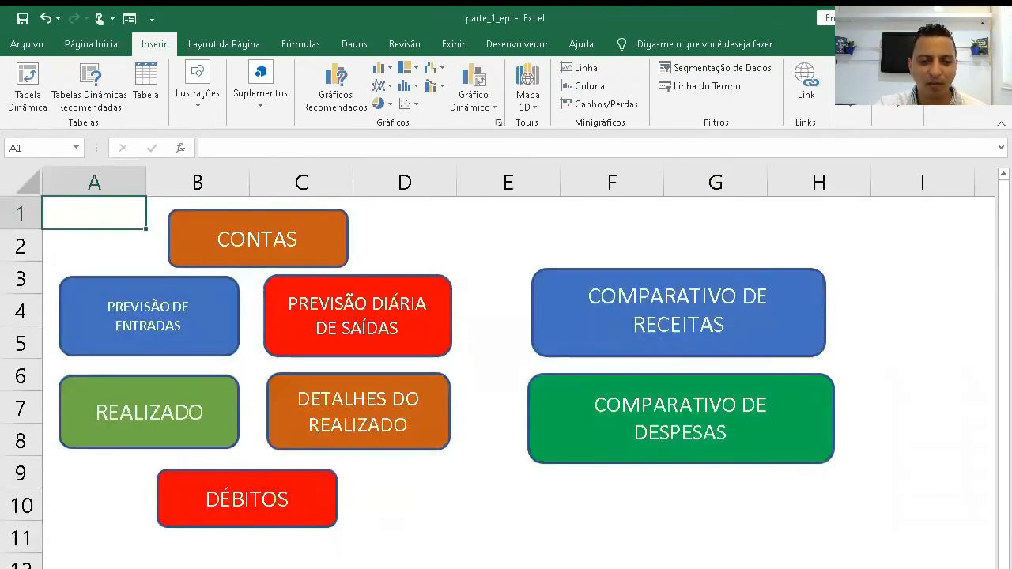
# - Copy the linked VOLTAR arrow to the PREVISÃO DIÁRIA DE SAÍDAS sheet below the payment totals and follow it back to the menu
pyautogui.hotkey('ctrl', 'pagedown')
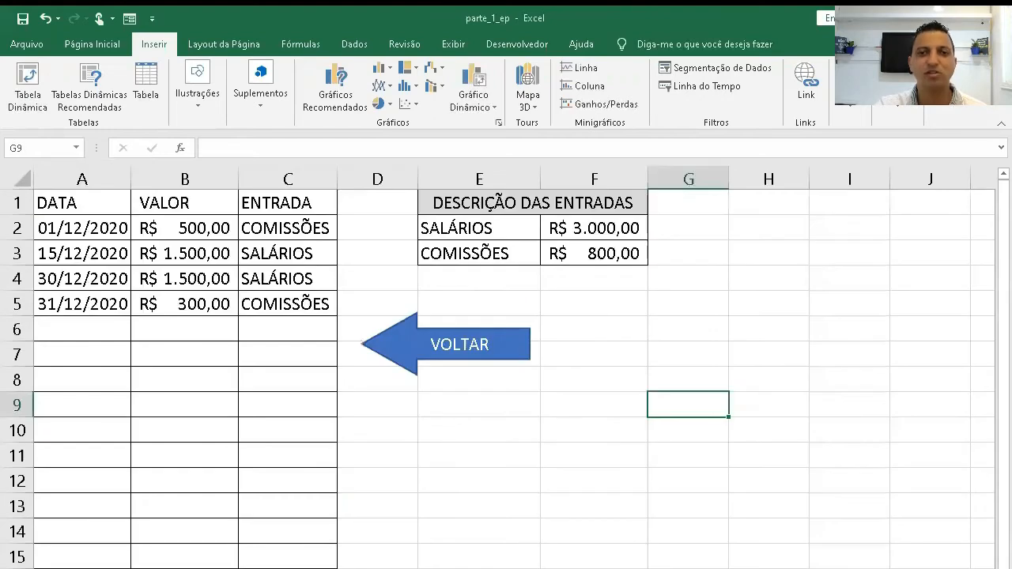
pyautogui.rightClick(427, 346)
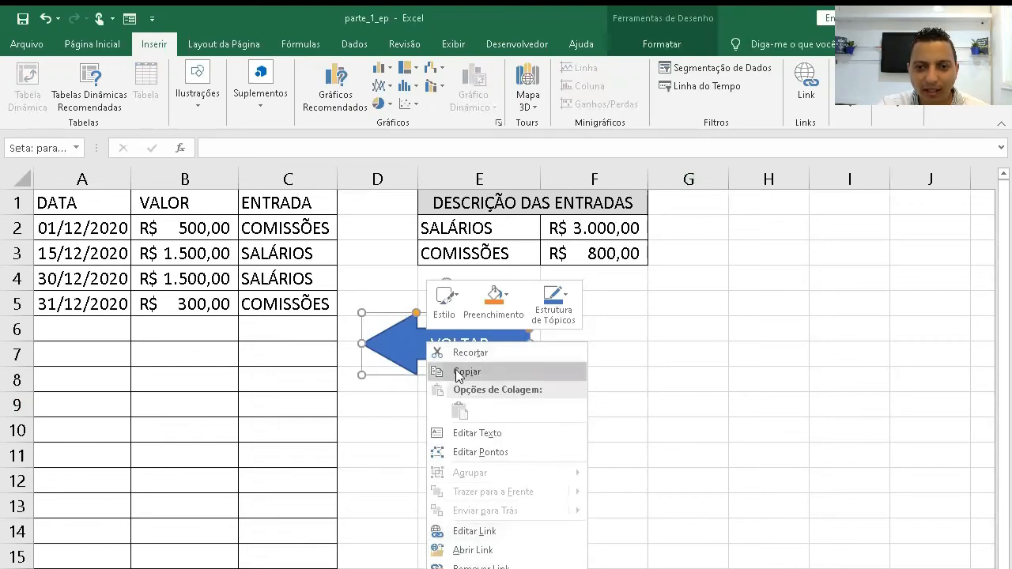
pyautogui.press('Escape')
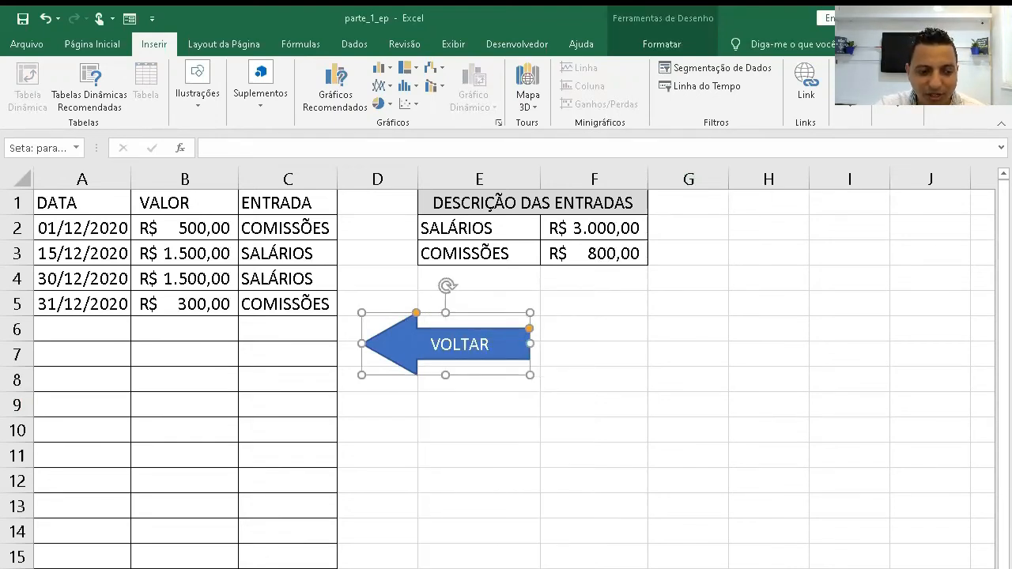
pyautogui.hotkey('ctrl', 'pagedown')
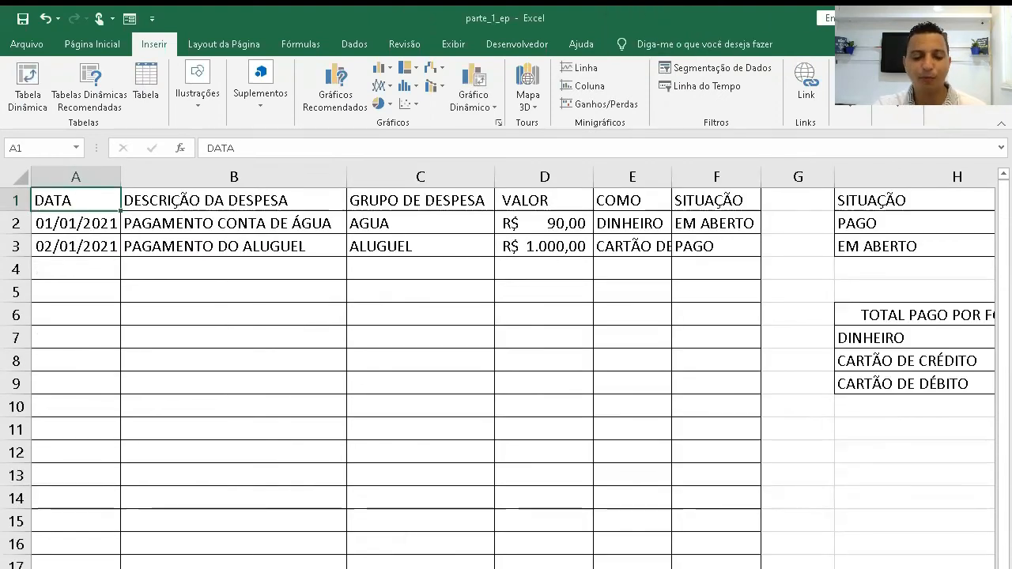
pyautogui.hotkey('ctrl', 'v')
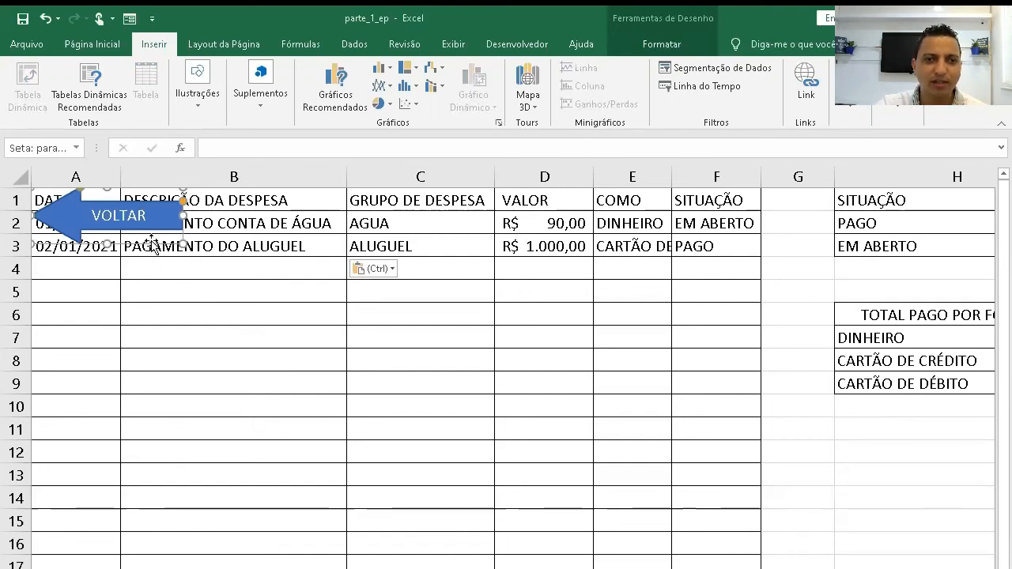
pyautogui.moveTo(153, 243); pyautogui.dragTo(900, 507)
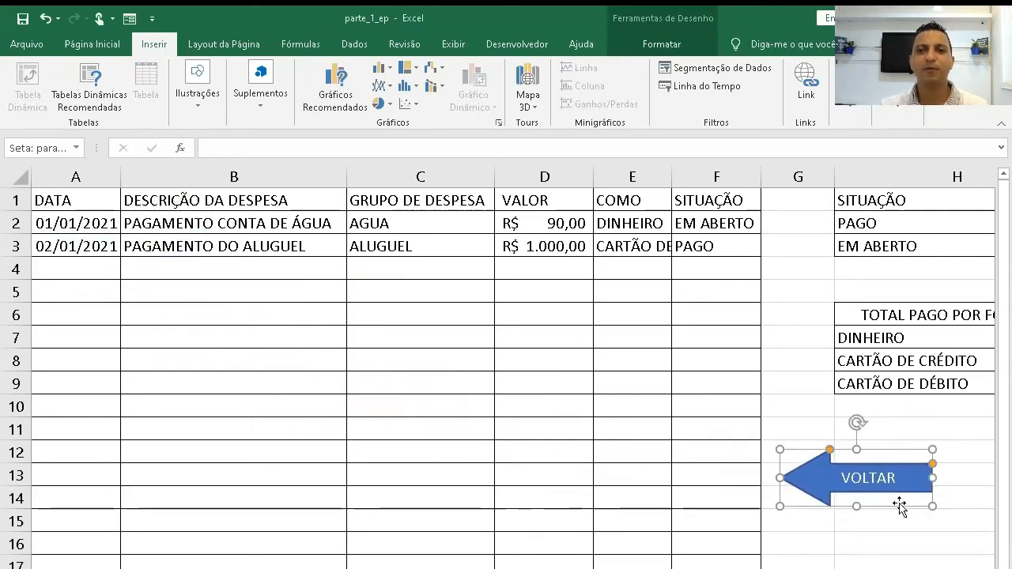
pyautogui.click(899, 558)
pyautogui.click(897, 495)
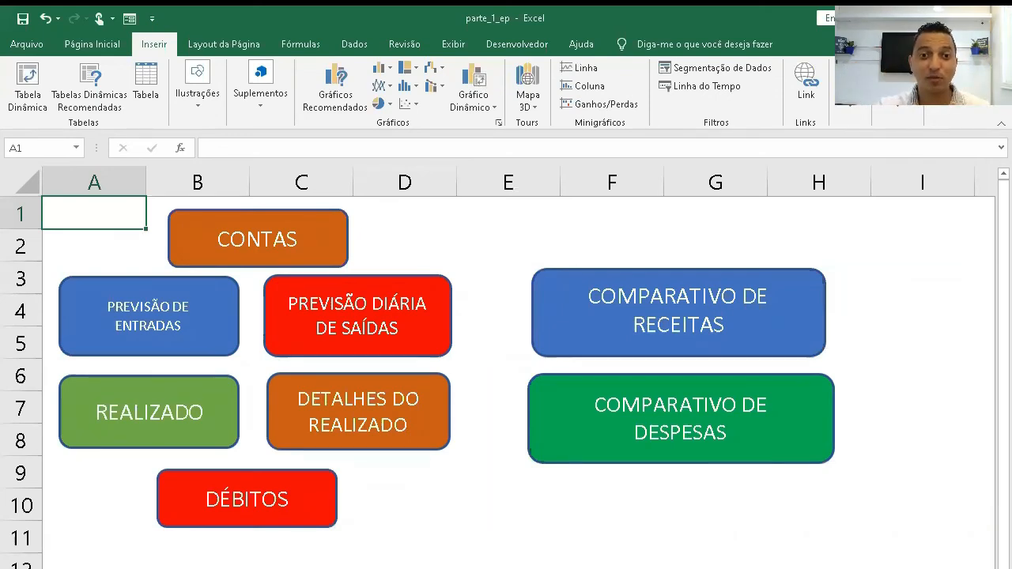
# - Hyperlink the CONTAS button on the menu to the defined name CONTAS in this document
pyautogui.click(264, 212)
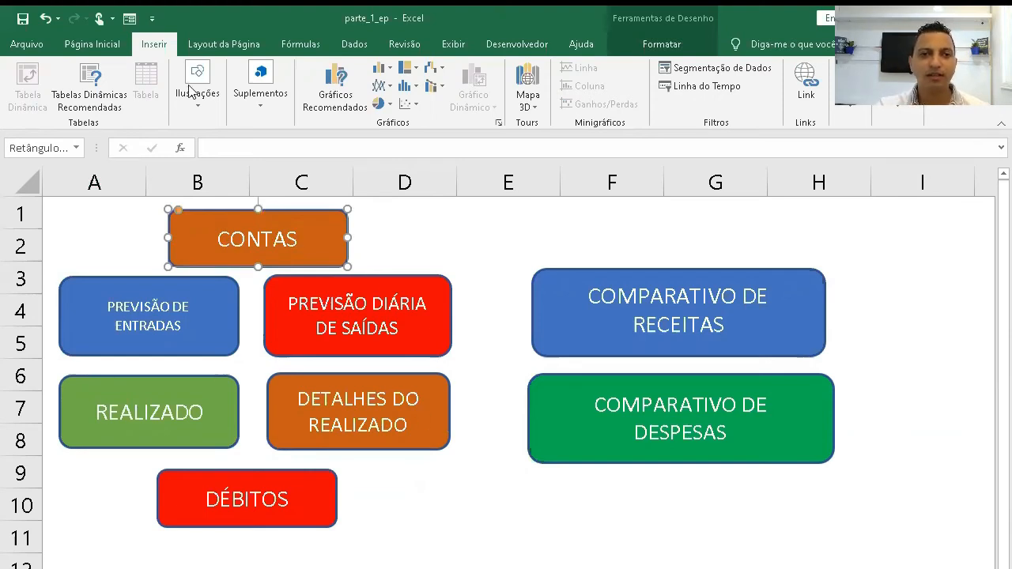
pyautogui.click(815, 89)
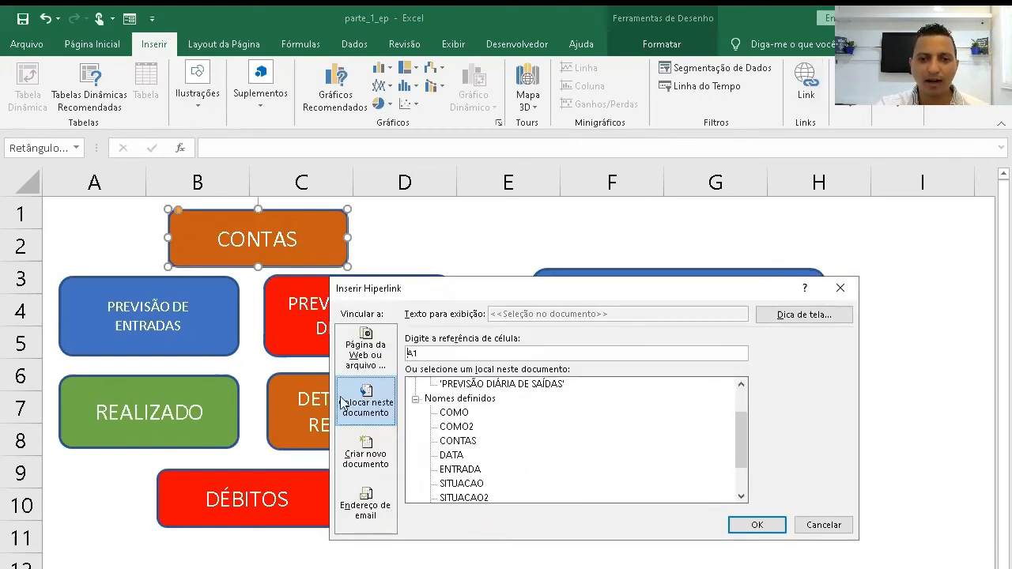
pyautogui.click(366, 407)
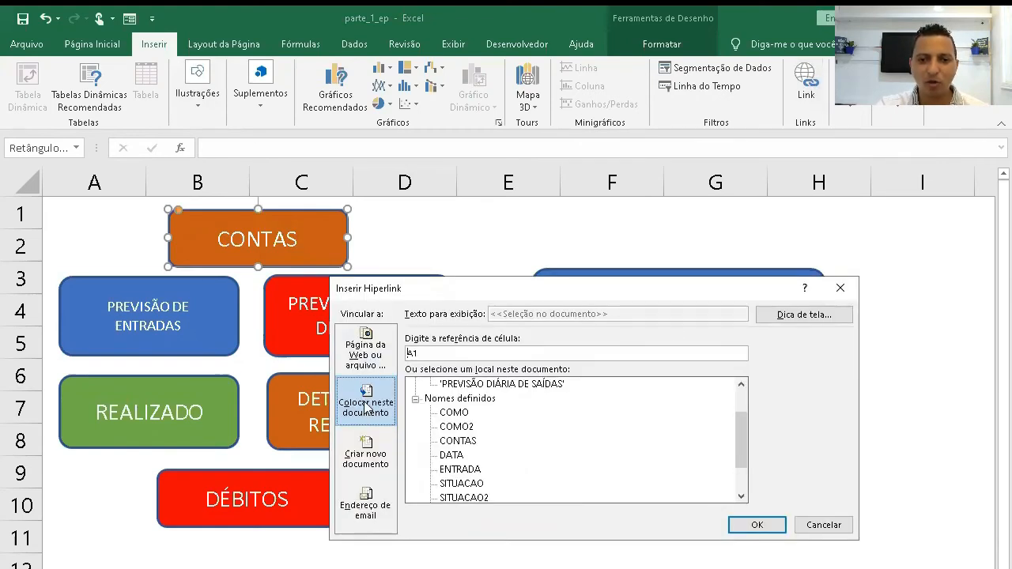
pyautogui.click(467, 441)
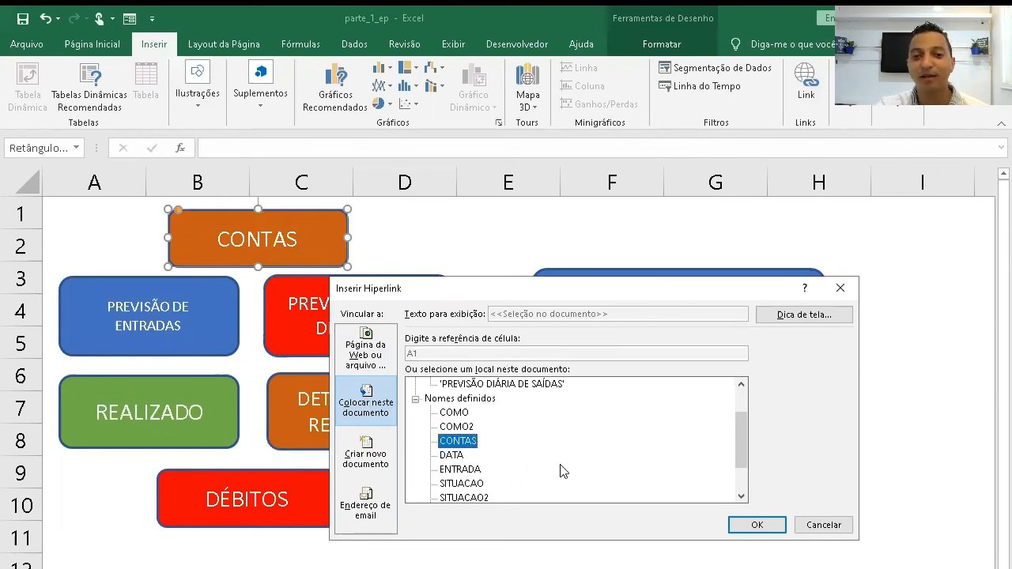
pyautogui.click(749, 525)
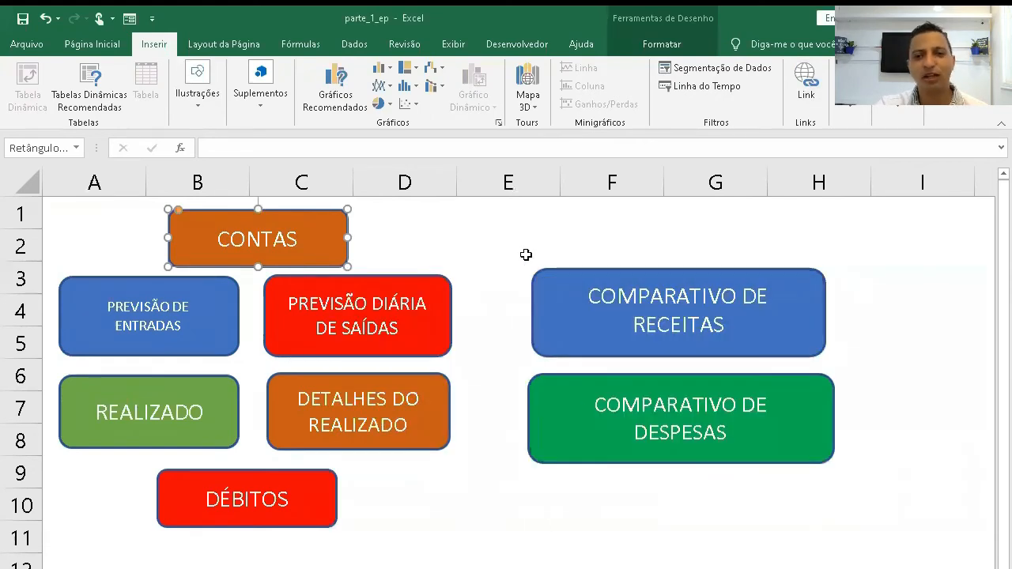
pyautogui.click(517, 238)
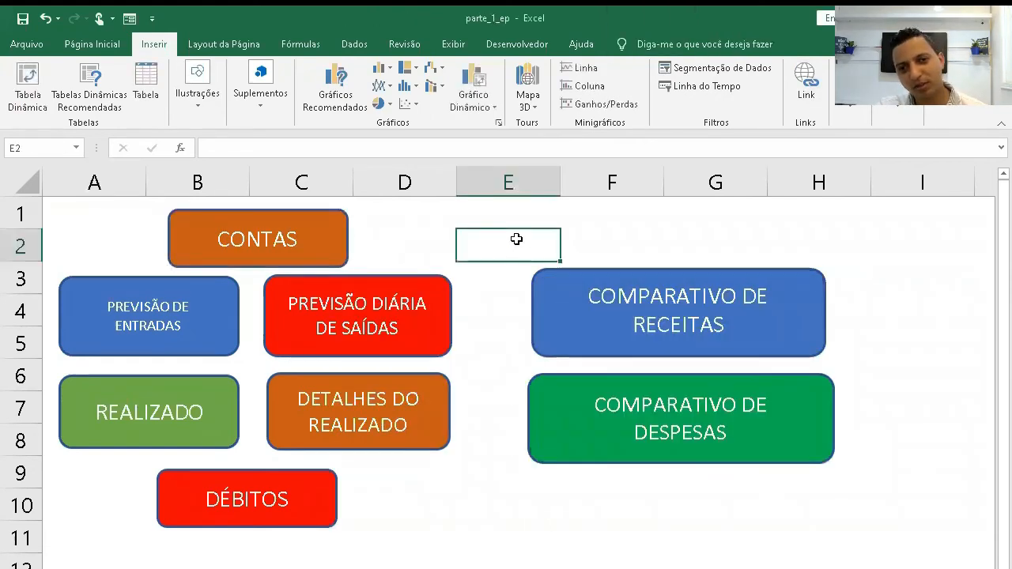
# - Follow the CONTAS button and paste a VOLTAR arrow in the empty area beside the account list, around columns M and N
pyautogui.click(298, 243)
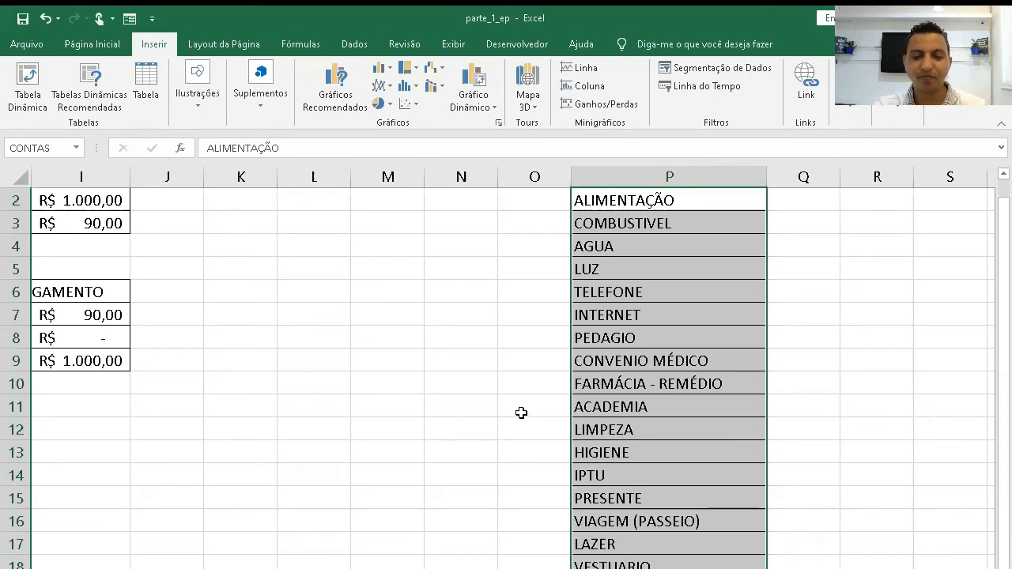
pyautogui.hotkey('ctrl', 'v')
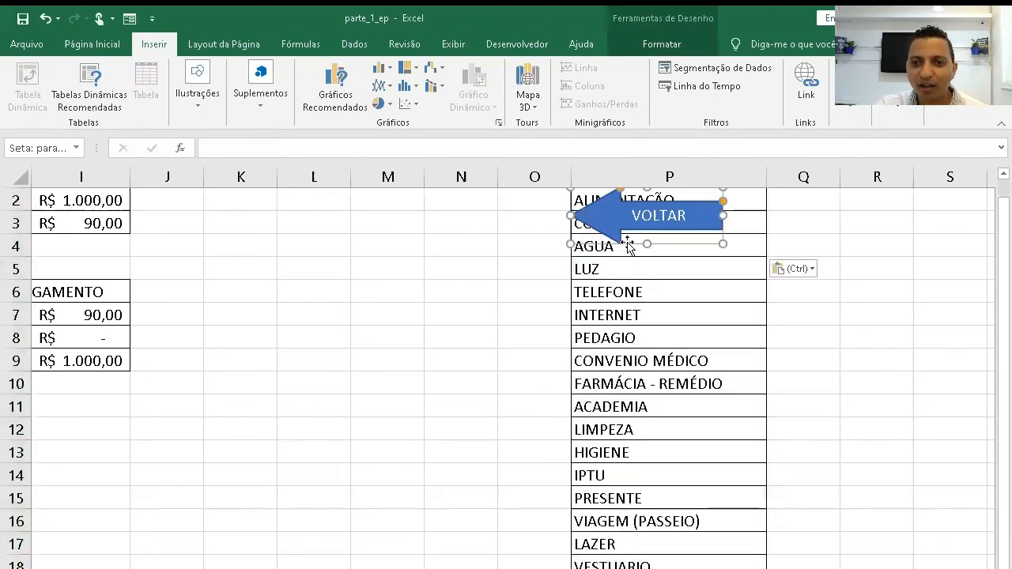
pyautogui.moveTo(627, 243); pyautogui.dragTo(413, 386)
pyautogui.click(465, 478)
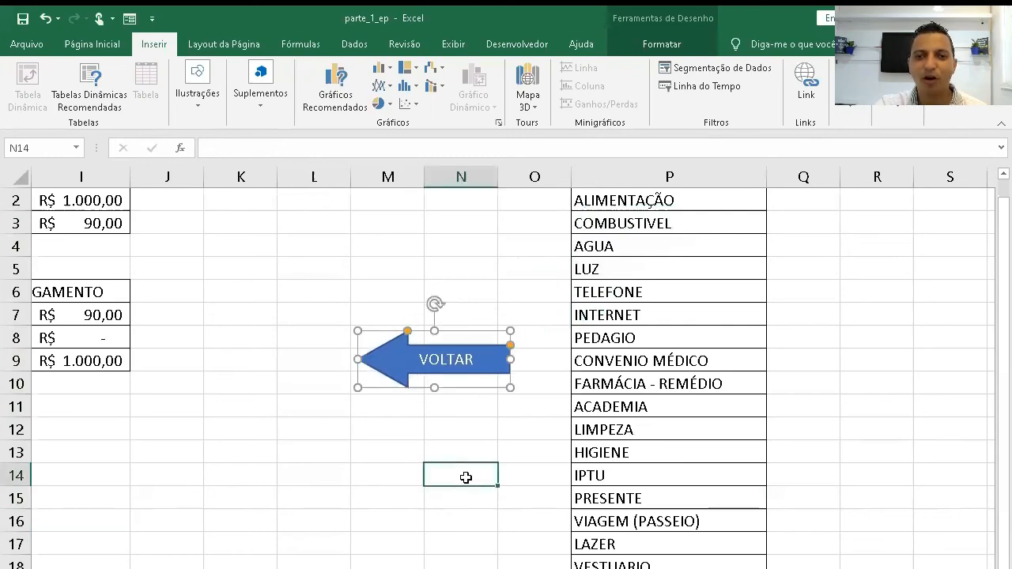
# - Test the navigation between the account list and the menu with the VOLTAR arrow and the CONTAS button
pyautogui.click(461, 358)
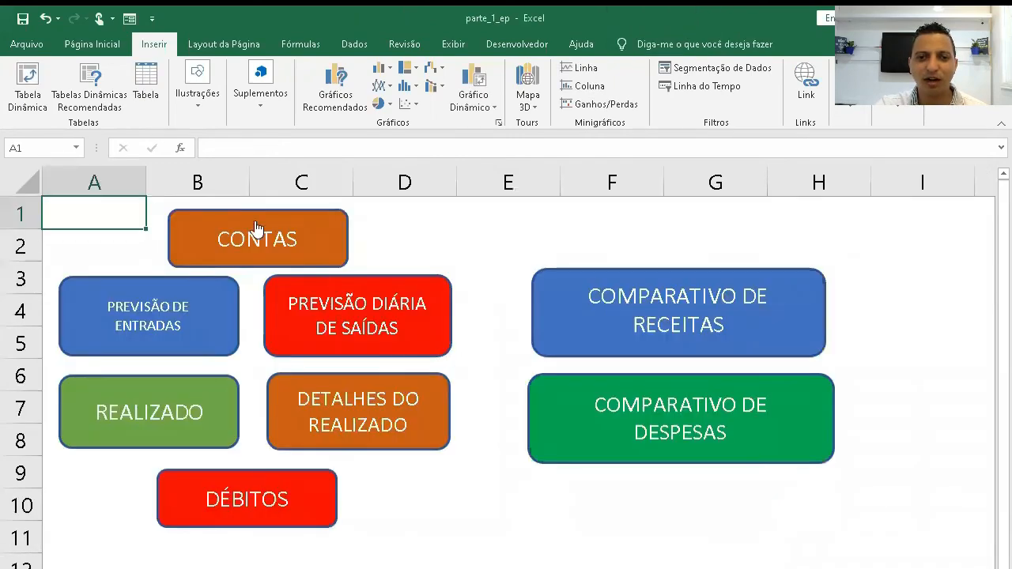
pyautogui.click(255, 228)
pyautogui.click(450, 356)
pyautogui.click(251, 231)
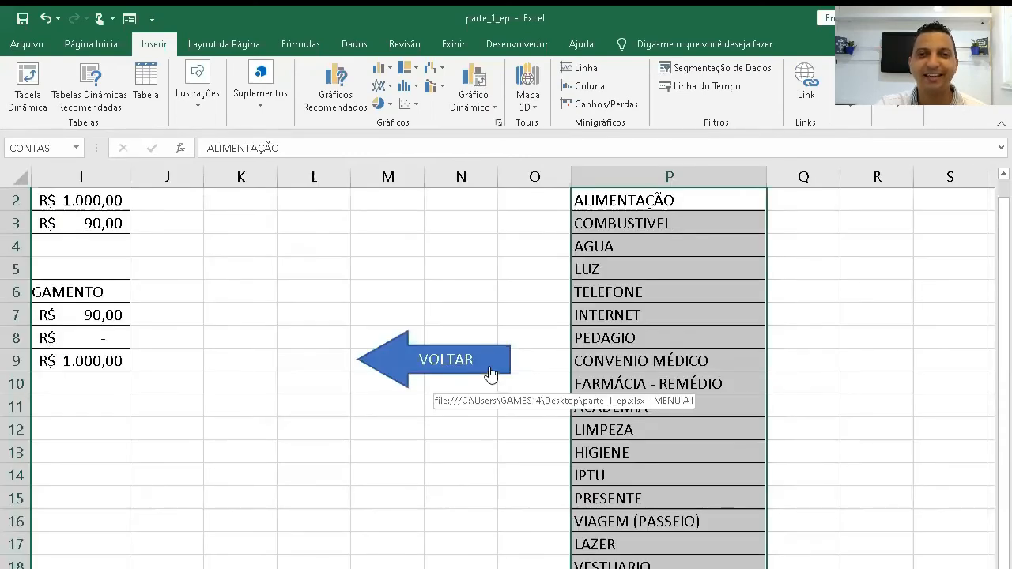
pyautogui.click(490, 370)
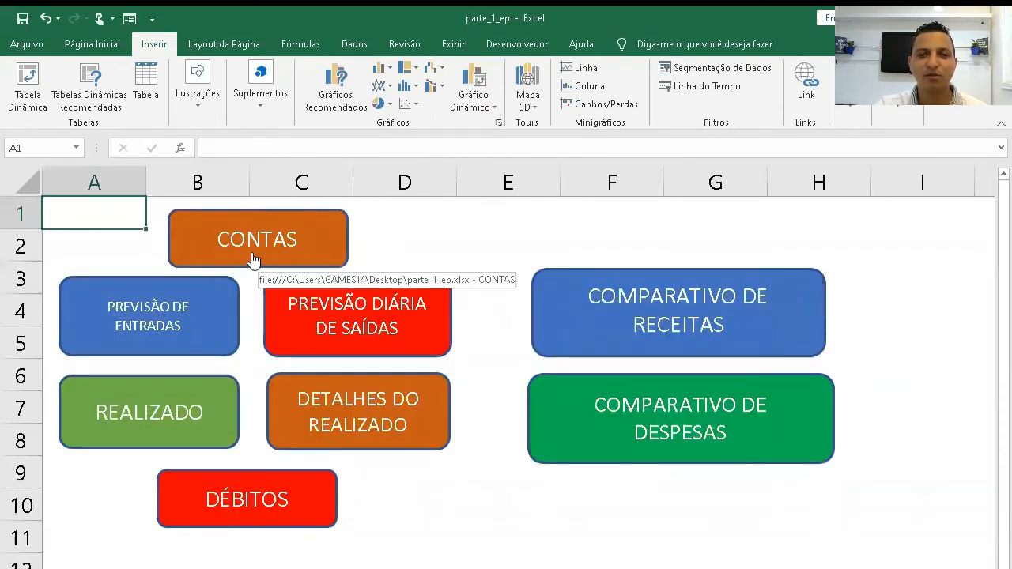
# - Select the PREVISÃO DE ENTRADAS button shape on the menu
pyautogui.click(141, 276)
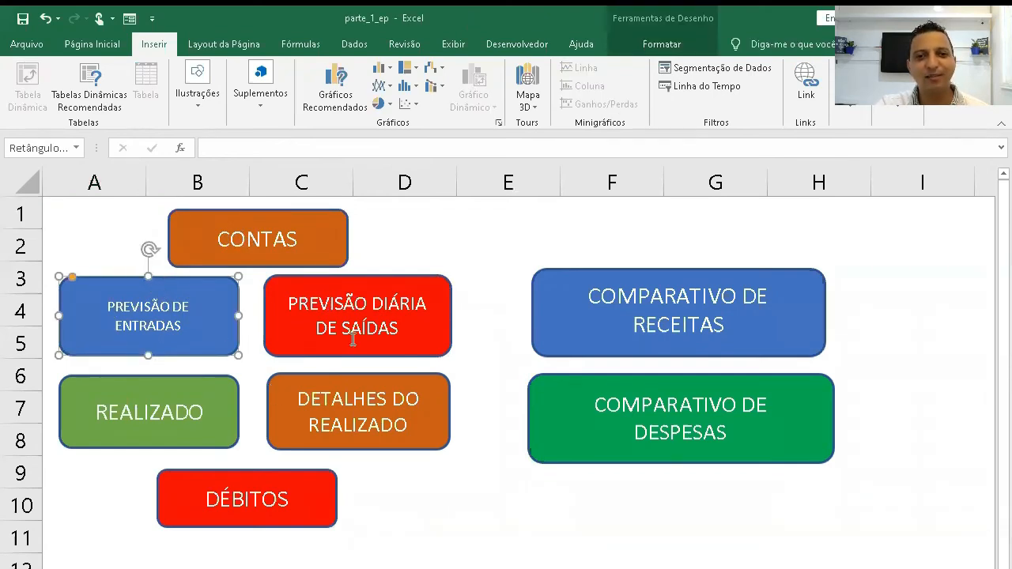